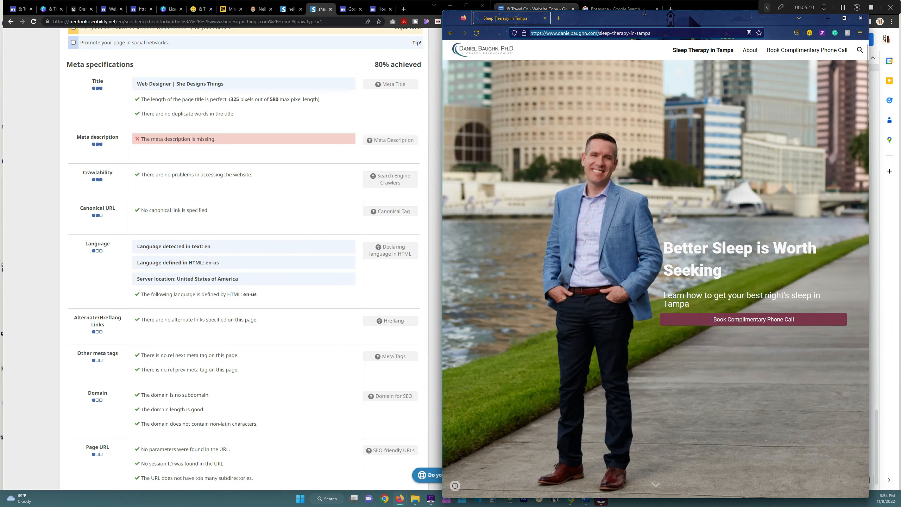
# Move the sleep therapy website window aside so that more of the SEO checker report is uncovered.
pyautogui.moveTo(644, 10); pyautogui.dragTo(645, 0)
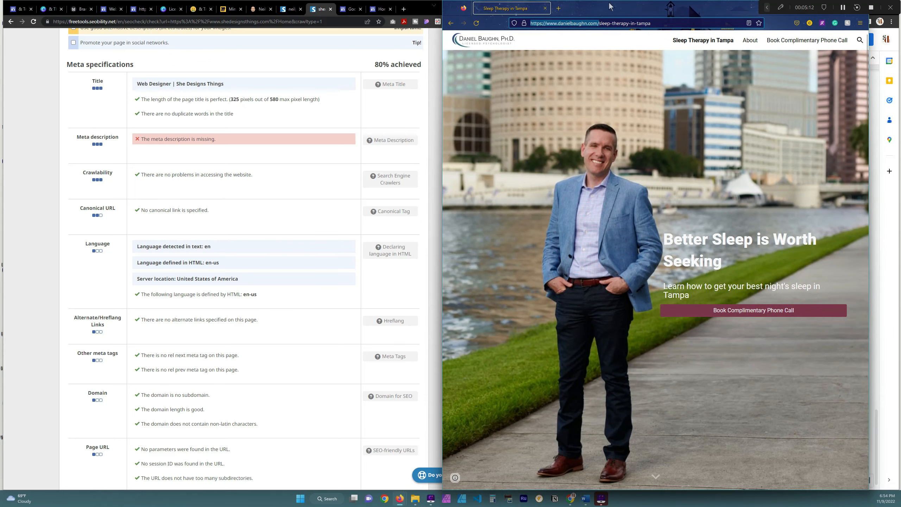
pyautogui.moveTo(596, 16); pyautogui.dragTo(620, 13)
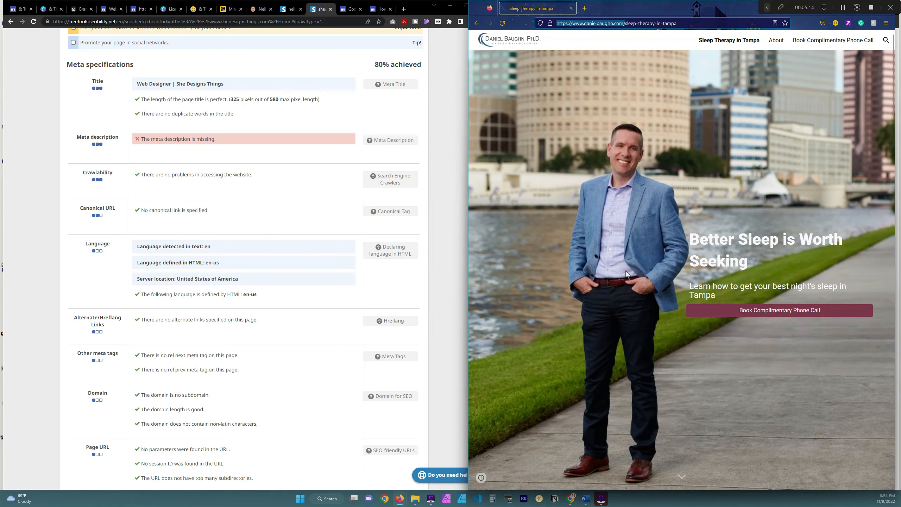
# Replace the analysed address in the Seobility SEO checker with the copied sleep therapy home address and run the check.
pyautogui.scroll(-5, 625, 265)
pyautogui.scroll(5, 625, 262)
pyautogui.scroll(5, 310, 264)
pyautogui.scroll(2, 310, 264)
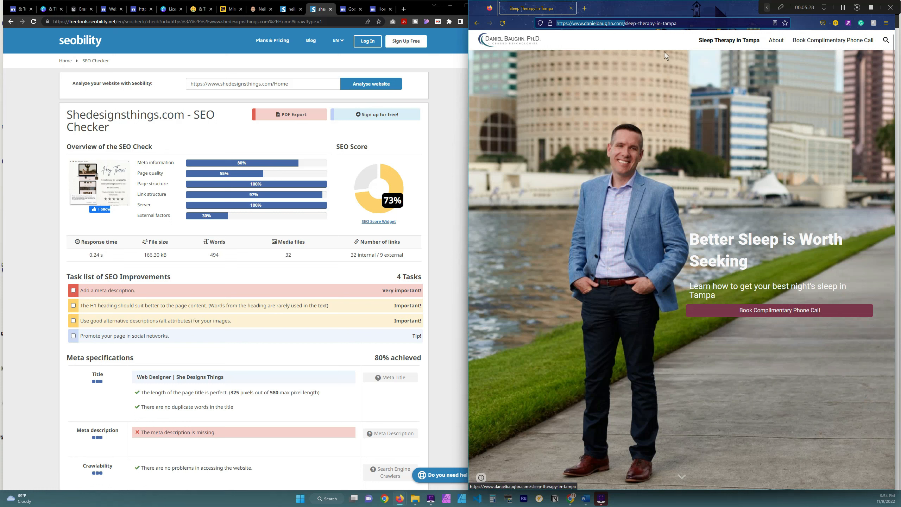
pyautogui.moveTo(299, 88); pyautogui.dragTo(189, 84)
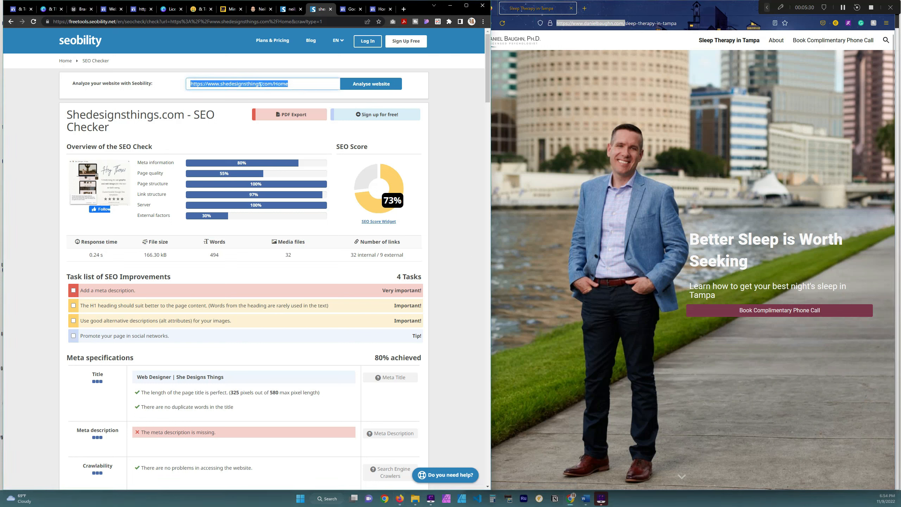
pyautogui.rightClick(258, 82)
pyautogui.click(305, 126)
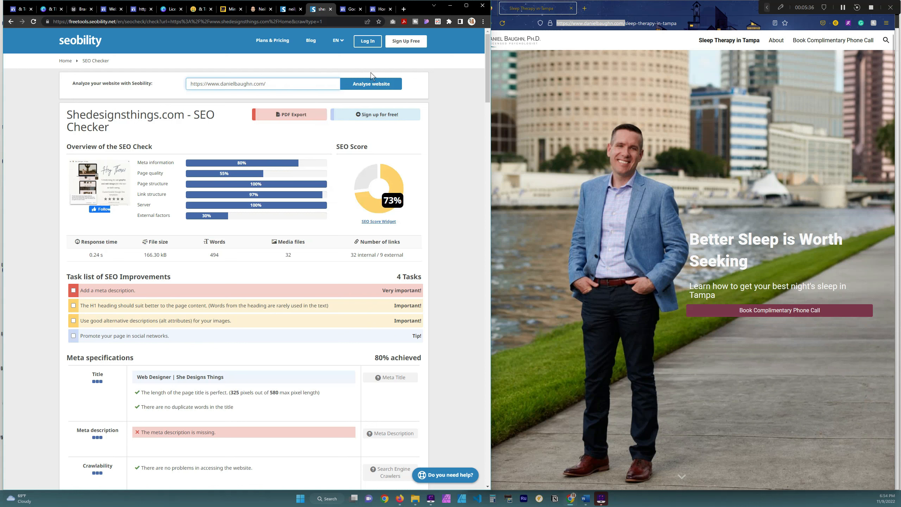
pyautogui.click(366, 84)
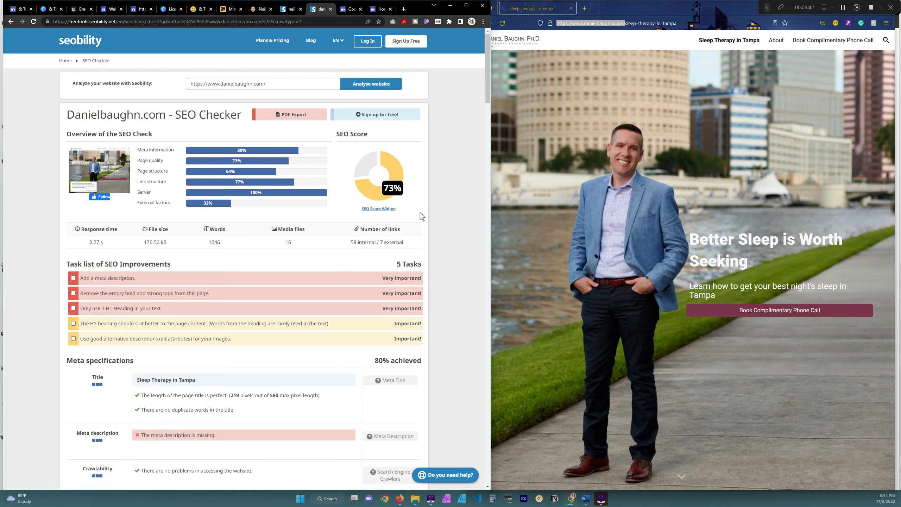
# Examine the meta title entry in the sleep therapy site's SEO report and return to the report overview.
pyautogui.scroll(-8, 274, 122)
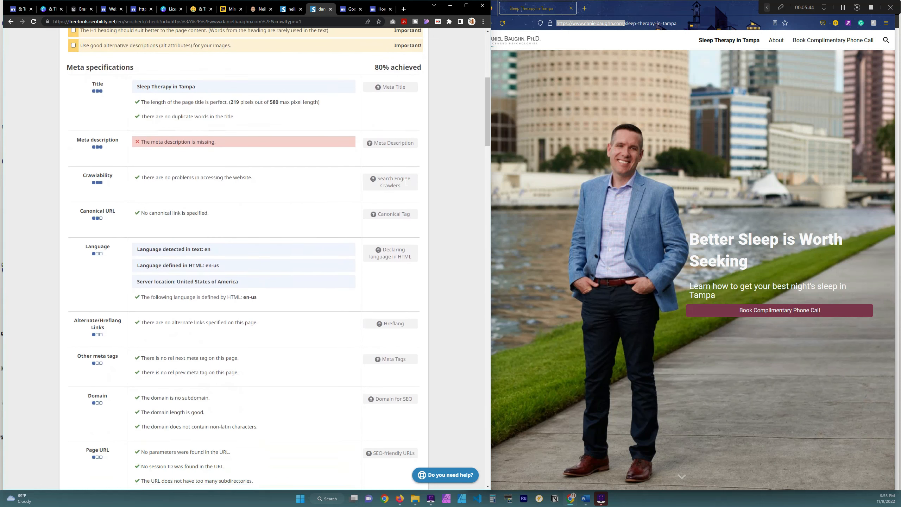
pyautogui.moveTo(195, 89); pyautogui.dragTo(131, 91)
pyautogui.scroll(5, 399, 145)
pyautogui.scroll(2, 366, 191)
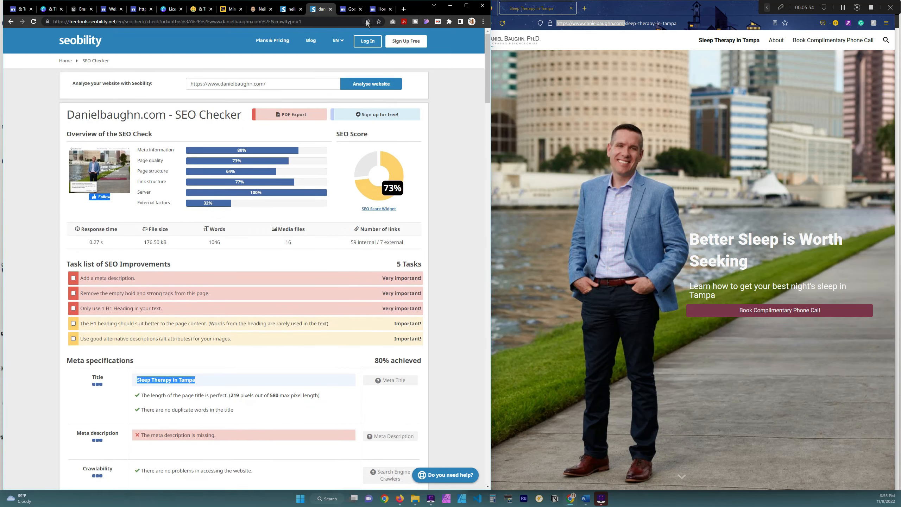
# Look over the open Google Sites editors and leave the Cupcake Castles site for the Google Sites home page.
pyautogui.click(379, 11)
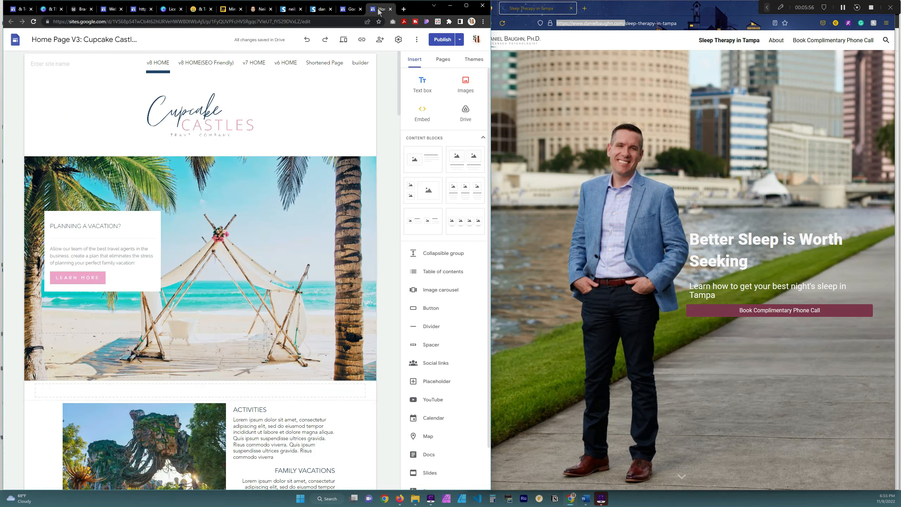
pyautogui.click(353, 10)
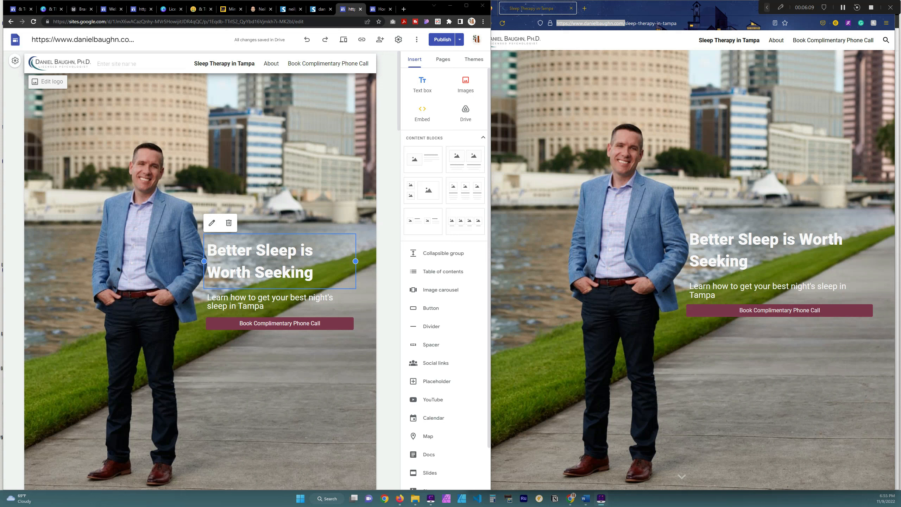
pyautogui.click(381, 9)
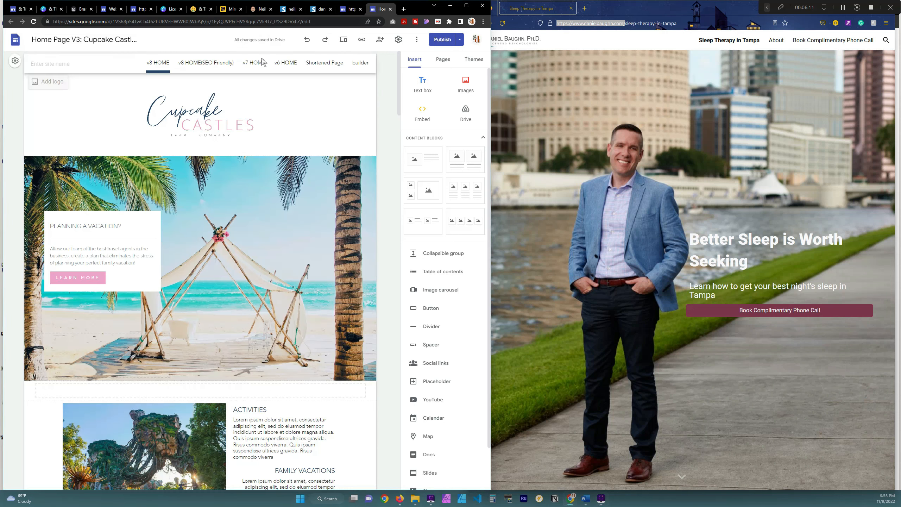
pyautogui.click(15, 40)
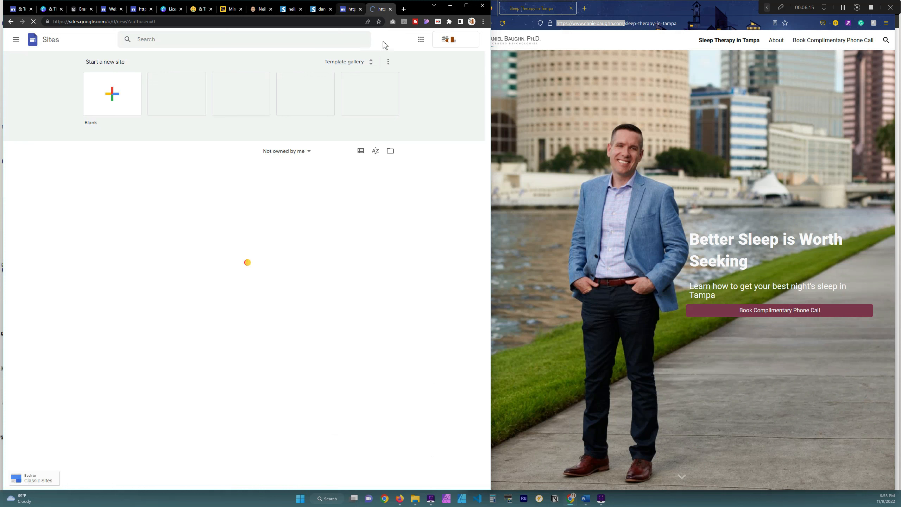
# Examine the page list and the site name field in the sleep therapy site's editor.
pyautogui.click(348, 9)
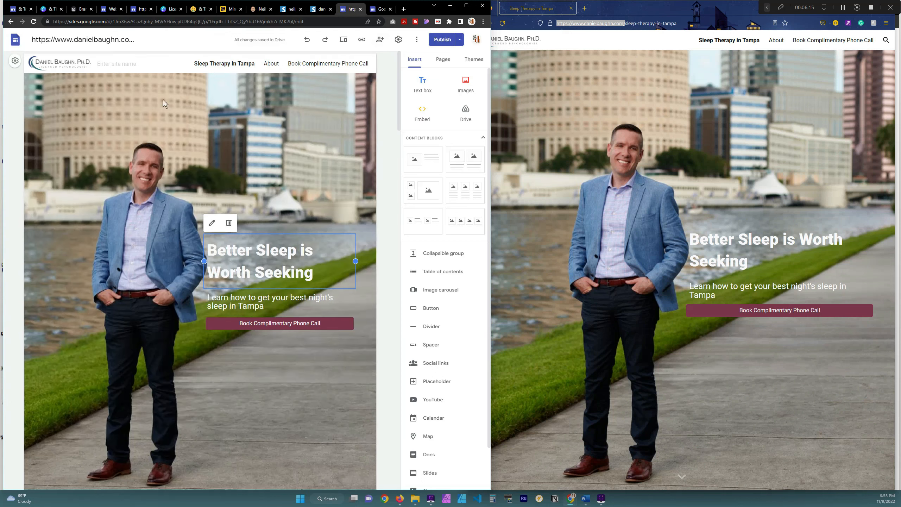
pyautogui.click(443, 58)
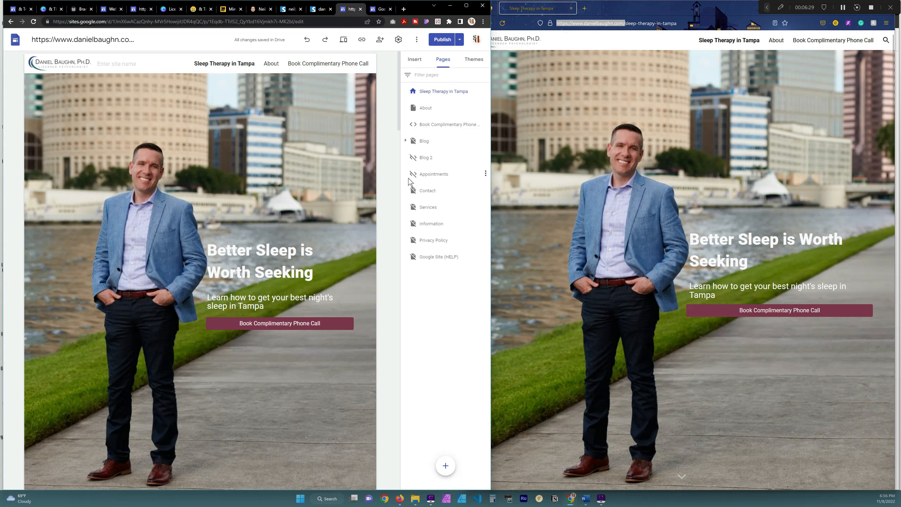
pyautogui.click(33, 68)
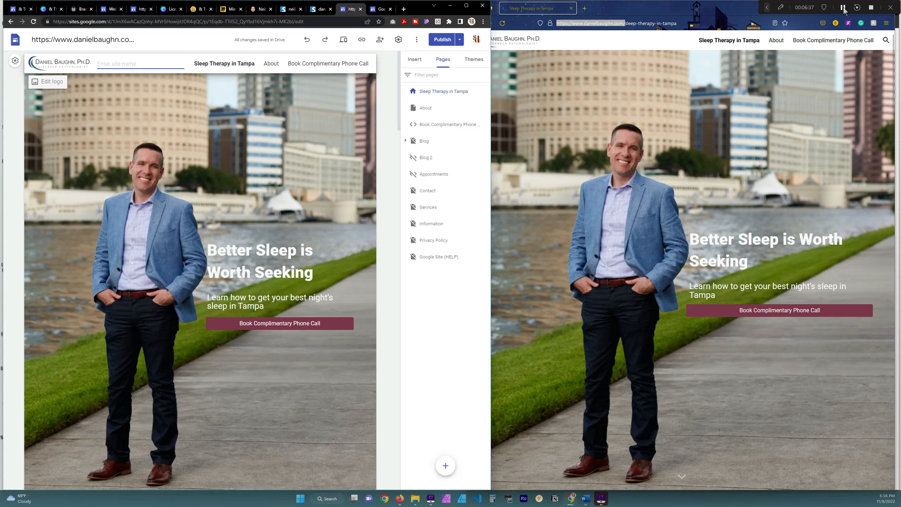
# Compare the She Designs Things site name with the sleep therapy site's SEO report and its site name field.
pyautogui.hotkey('ctrl', 'Tab')
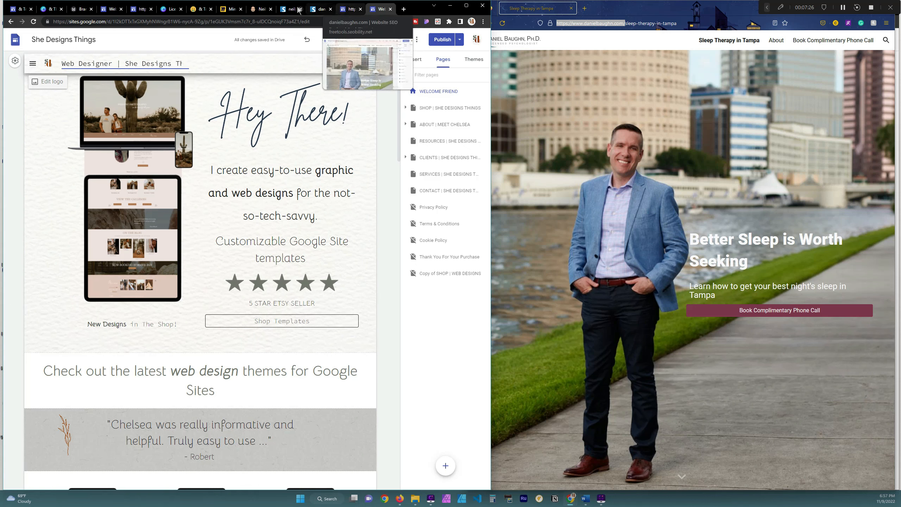
pyautogui.click(286, 9)
pyautogui.click(319, 9)
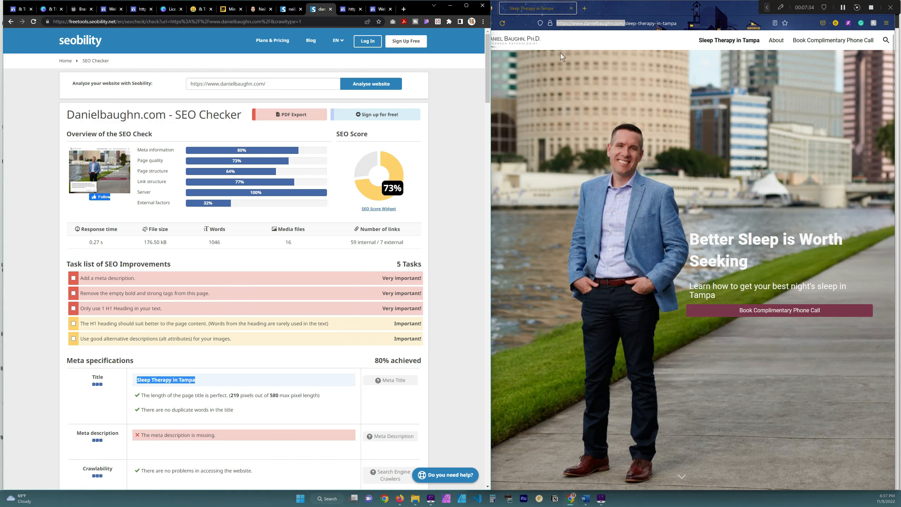
pyautogui.click(349, 9)
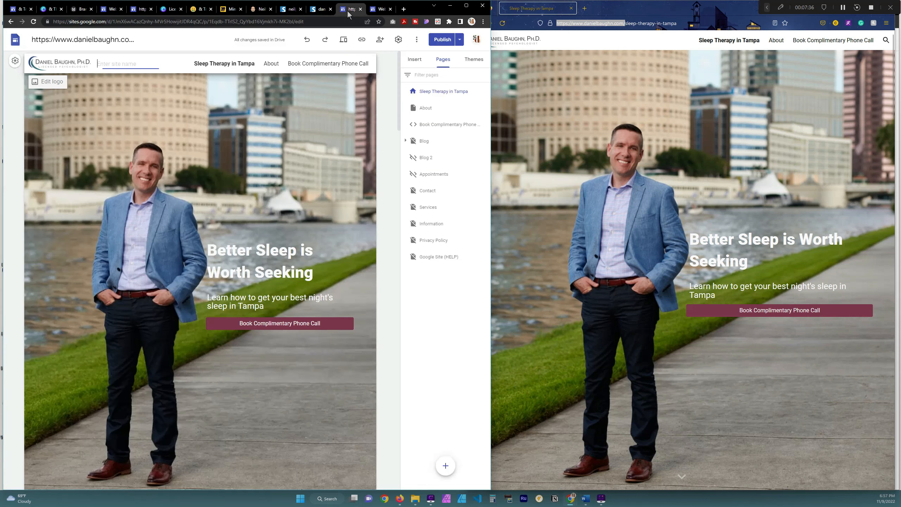
pyautogui.click(379, 10)
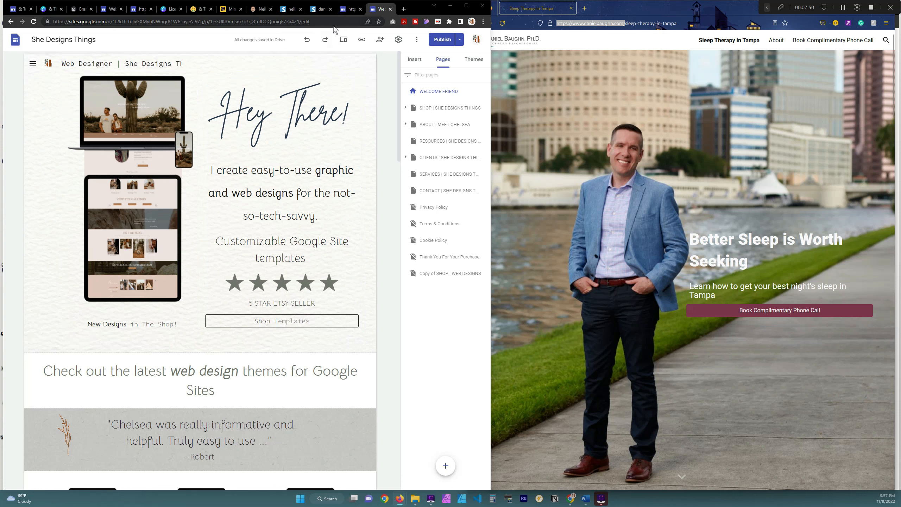
# Inspect the site name and the page list in the Brave Space Psychology site's editor.
pyautogui.click(843, 8)
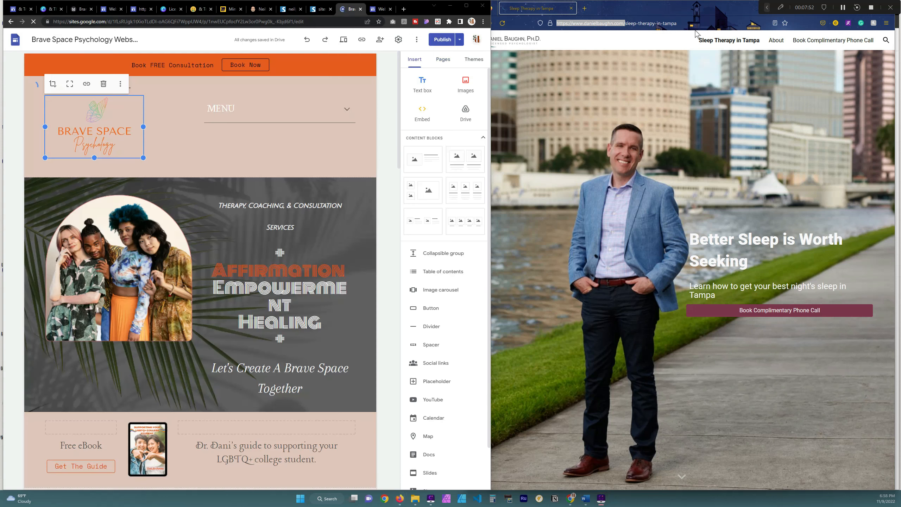
pyautogui.click(381, 156)
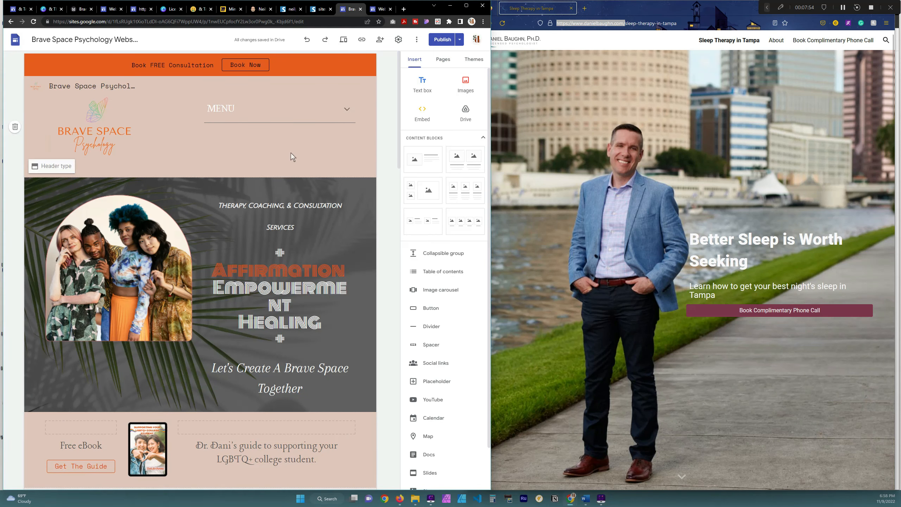
pyautogui.click(116, 86)
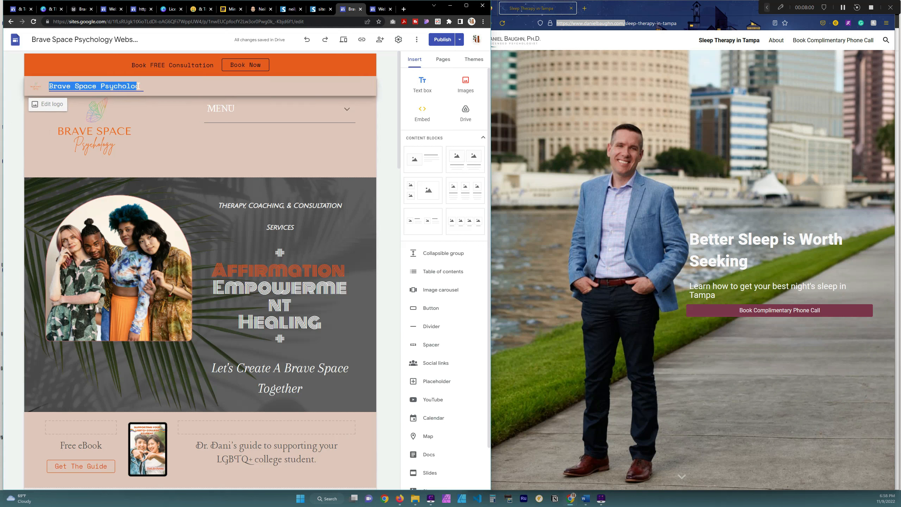
pyautogui.click(443, 59)
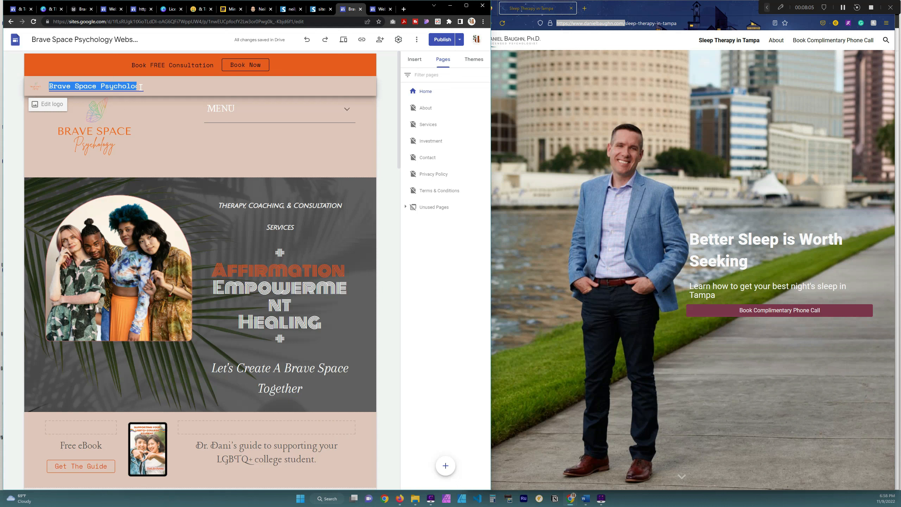
pyautogui.click(94, 86)
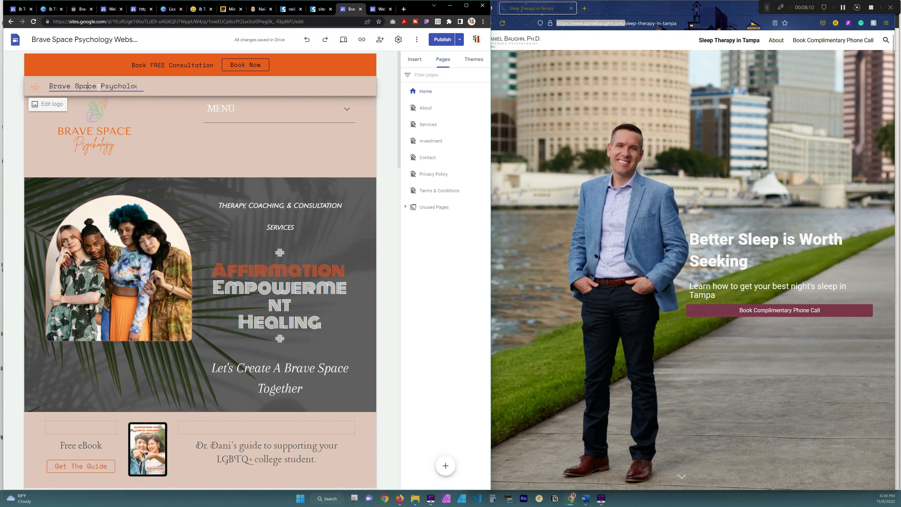
pyautogui.hotkey('ctrl', 'a')
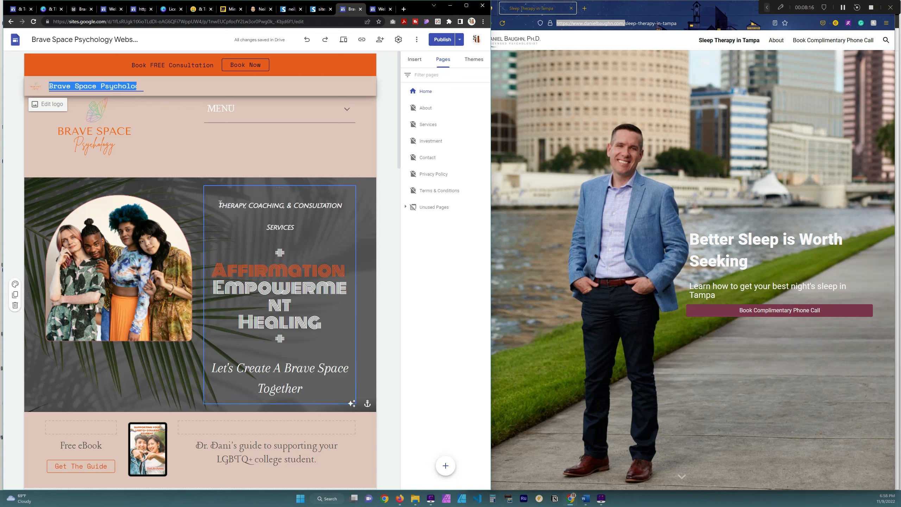
pyautogui.click(844, 11)
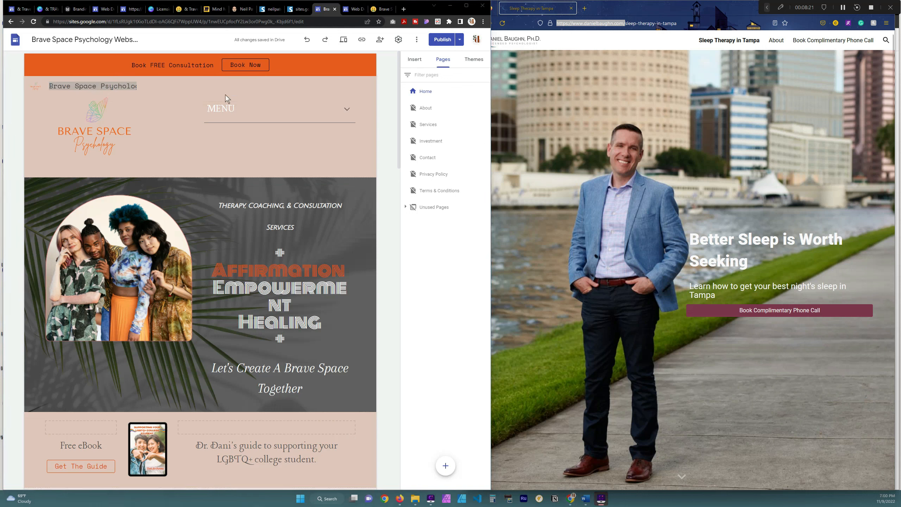
# Replace the site name with the copied title "Brave Space Psychology | Tampa, Fl based Therapy, Coaching, Diversity, LGBTQ+ Therapy".
pyautogui.rightClick(103, 87)
pyautogui.click(123, 120)
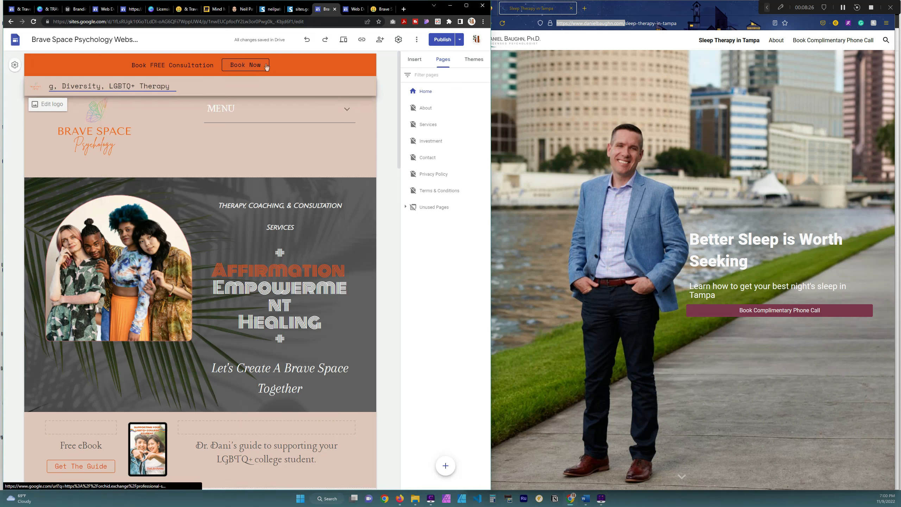
pyautogui.tripleClick(119, 88)
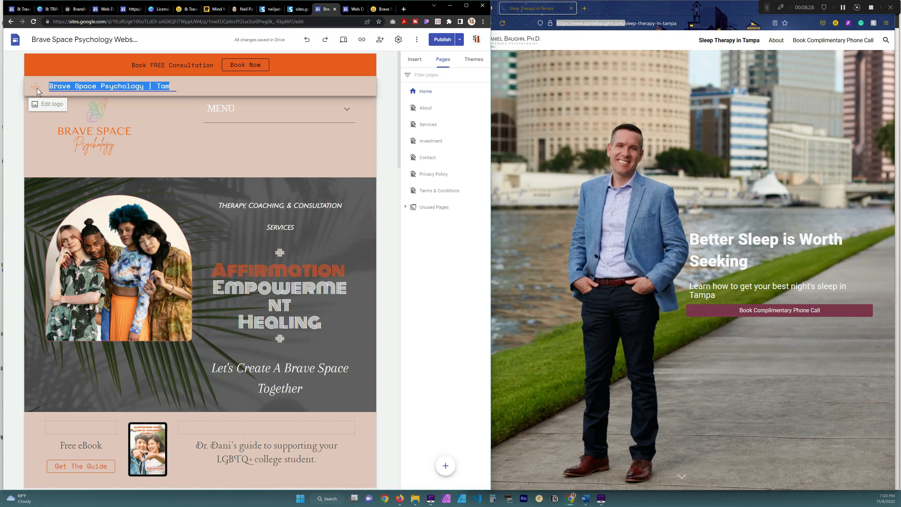
# Remove "Brave Space Psychology" and its following vertical bar from the start of the site name.
pyautogui.click(145, 86)
pyautogui.moveTo(148, 86); pyautogui.dragTo(42, 88)
pyautogui.press('BackSpace')
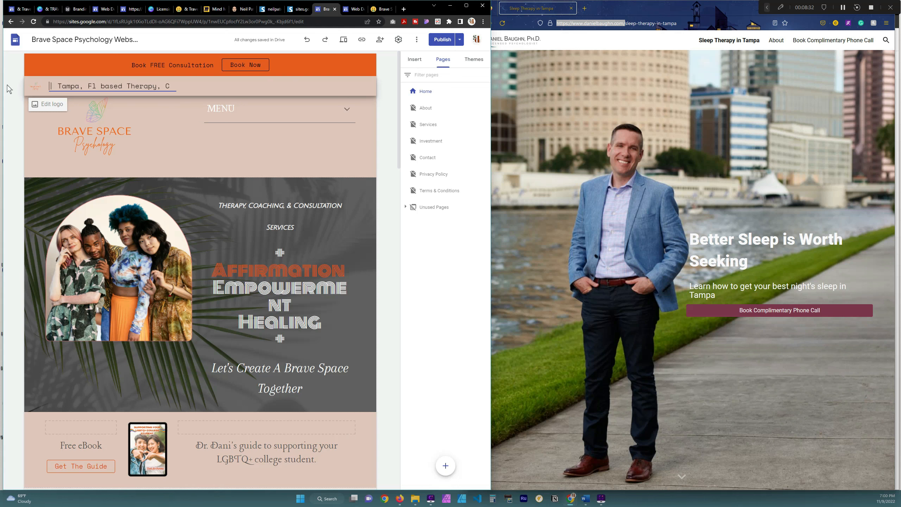
pyautogui.moveTo(58, 86); pyautogui.dragTo(13, 88)
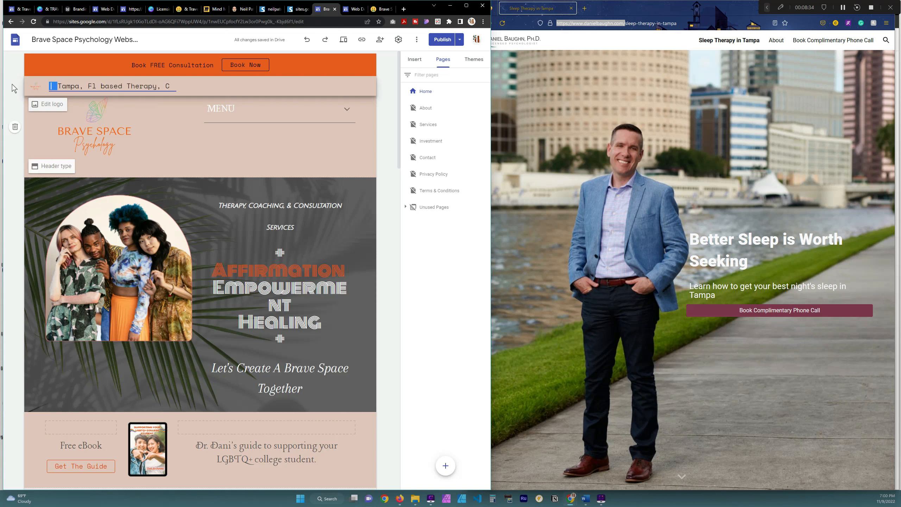
pyautogui.press('BackSpace')
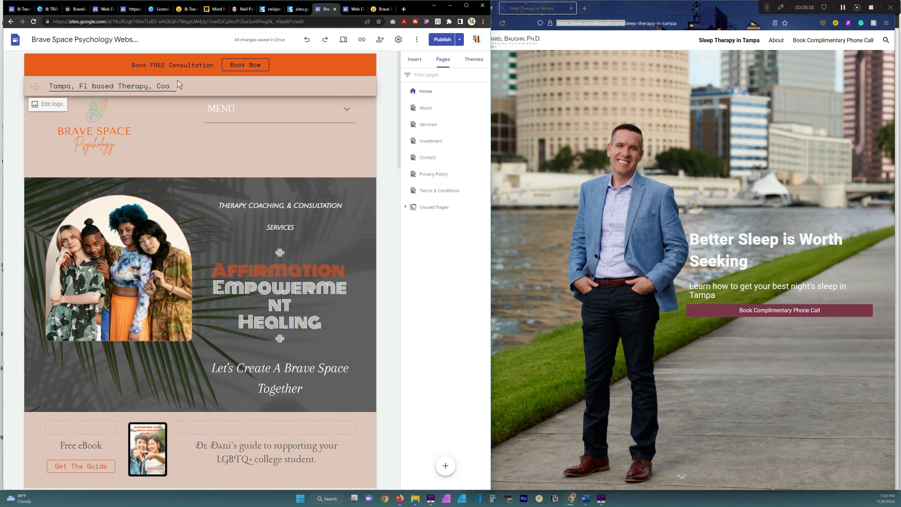
# Drop "based" and swap separators so the site name reads "Tampa, Fl |Therapy | Coaching, Diversity | LGBTQ+ Therapy".
pyautogui.moveTo(117, 86); pyautogui.dragTo(91, 86)
pyautogui.press('BackSpace')
pyautogui.press('BackSpace')
pyautogui.click(131, 85)
pyautogui.press('BackSpace')
pyautogui.write('|')
pyautogui.moveTo(177, 89); pyautogui.dragTo(183, 89)
pyautogui.click(106, 86)
pyautogui.press('BackSpace')
pyautogui.write('|| LGBTQ+ Thera')
# Read through the full edited site name from its beginning to its end.
pyautogui.moveTo(63, 85); pyautogui.dragTo(35, 90)
pyautogui.click(128, 86)
pyautogui.moveTo(154, 86); pyautogui.dragTo(184, 91)
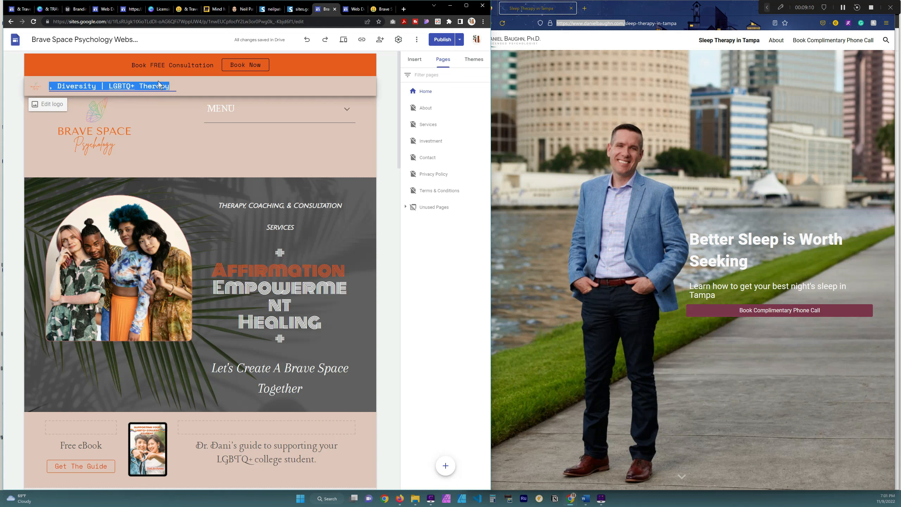
pyautogui.click(104, 86)
pyautogui.tripleClick(104, 86)
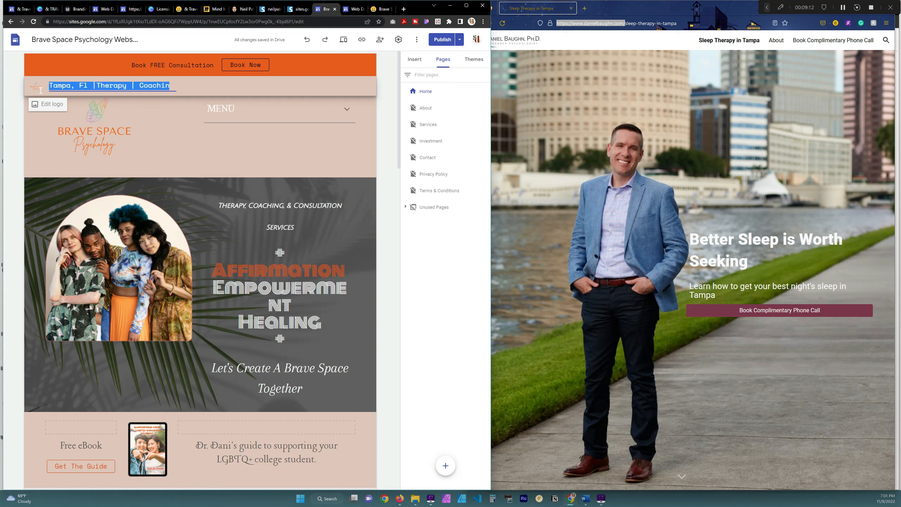
pyautogui.click(67, 86)
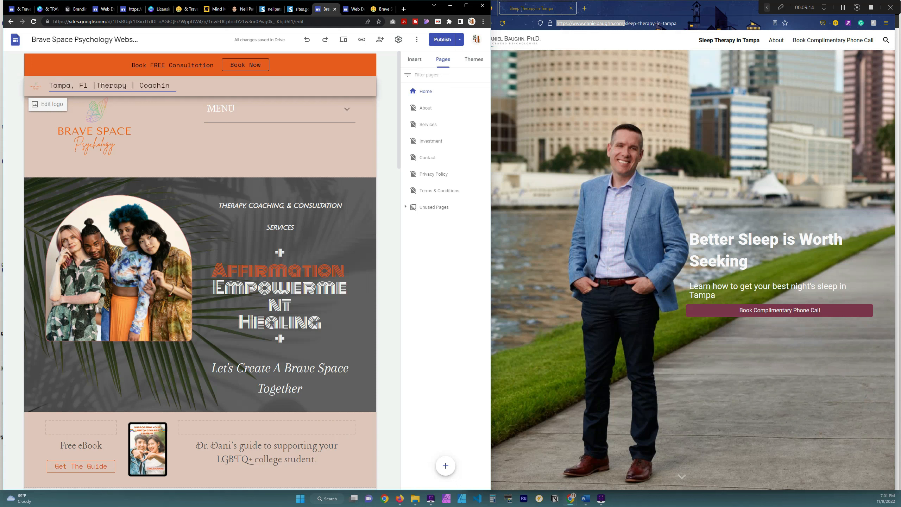
# Publish the Brave Space Psychology site with its changed site title.
pyautogui.click(443, 39)
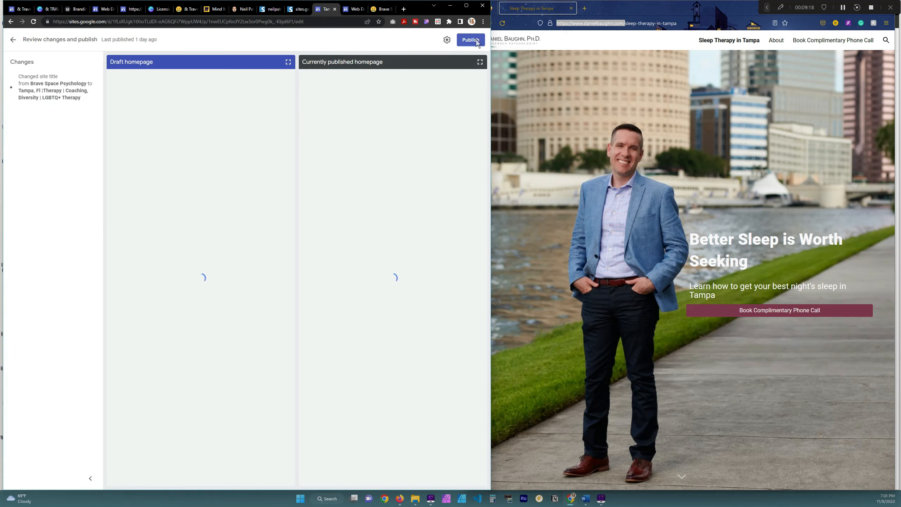
pyautogui.click(463, 40)
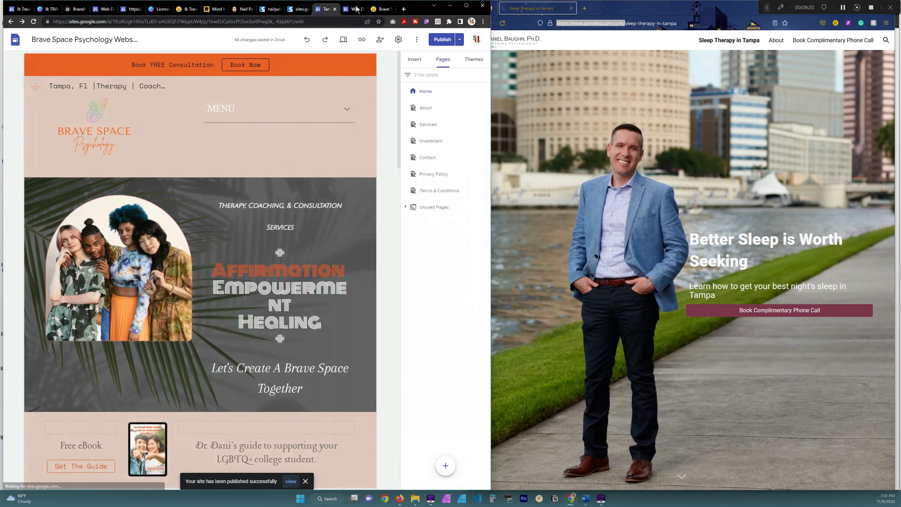
pyautogui.click(299, 9)
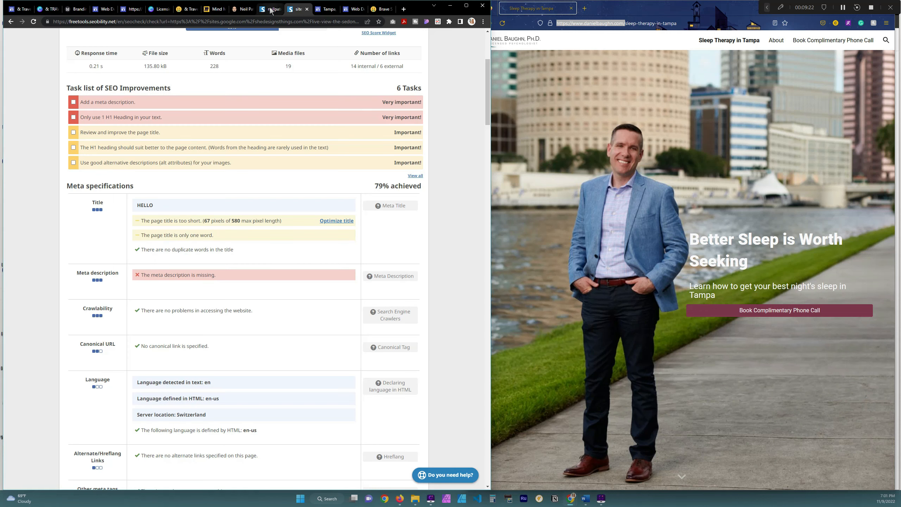
pyautogui.scroll(5, 266, 61)
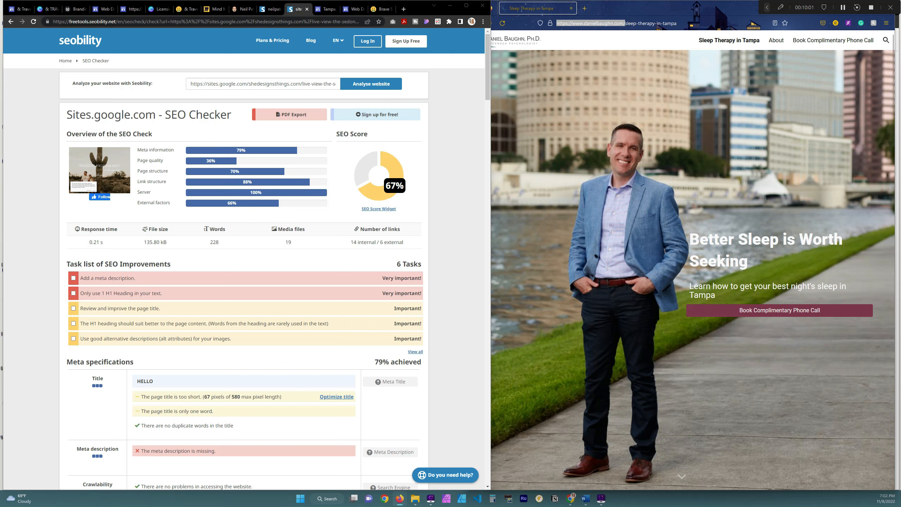
pyautogui.tripleClick(271, 84)
pyautogui.rightClick(272, 84)
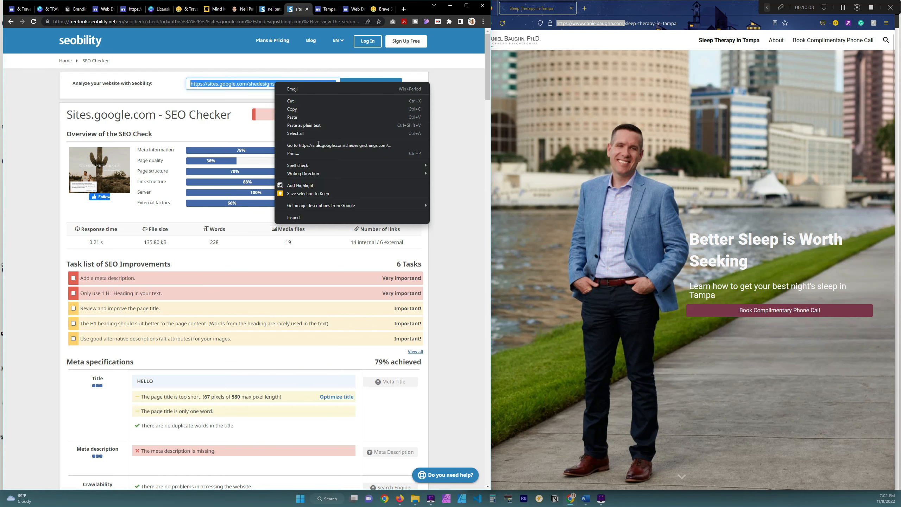
pyautogui.click(351, 128)
pyautogui.click(371, 89)
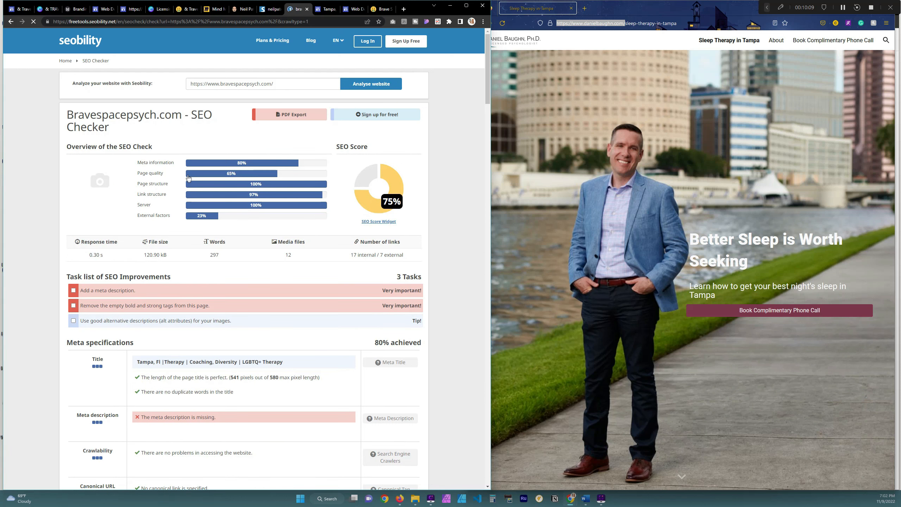
# Examine the page title entry under Meta specifications in the Brave Space Psychology SEO report.
pyautogui.scroll(-2, 187, 177)
pyautogui.scroll(-1, 187, 177)
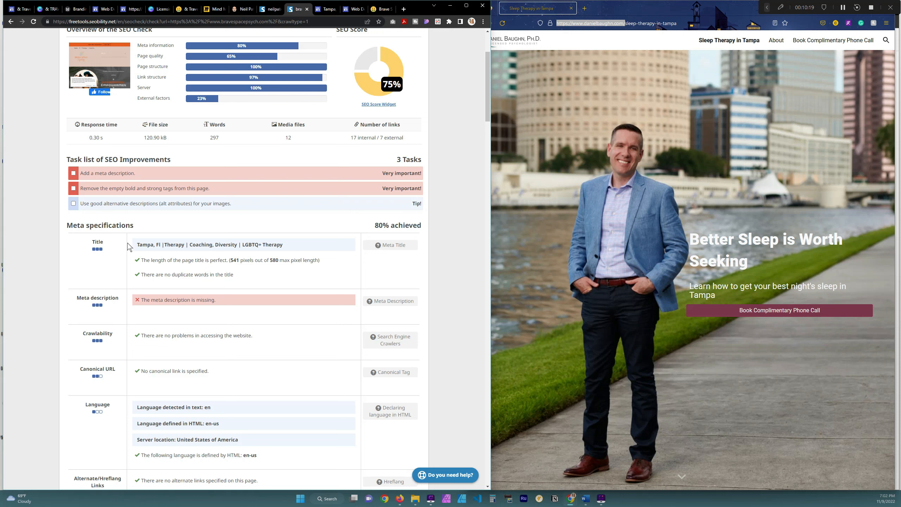
pyautogui.moveTo(136, 245); pyautogui.dragTo(345, 263)
pyautogui.click(343, 245)
# Switch to the Facebook window, close the old unfinished post and reload the page to discard it.
pyautogui.click(580, 140)
pyautogui.moveTo(468, 146); pyautogui.dragTo(501, 146)
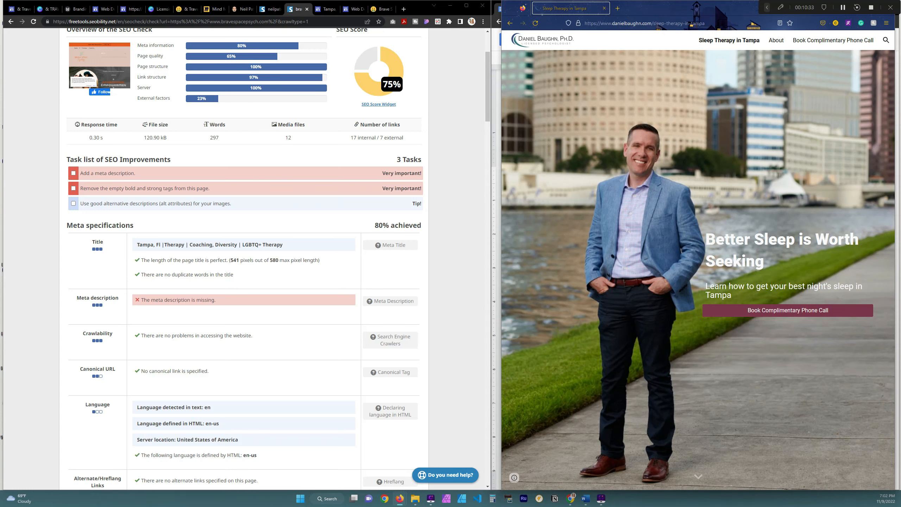
pyautogui.moveTo(900, 277); pyautogui.dragTo(472, 1)
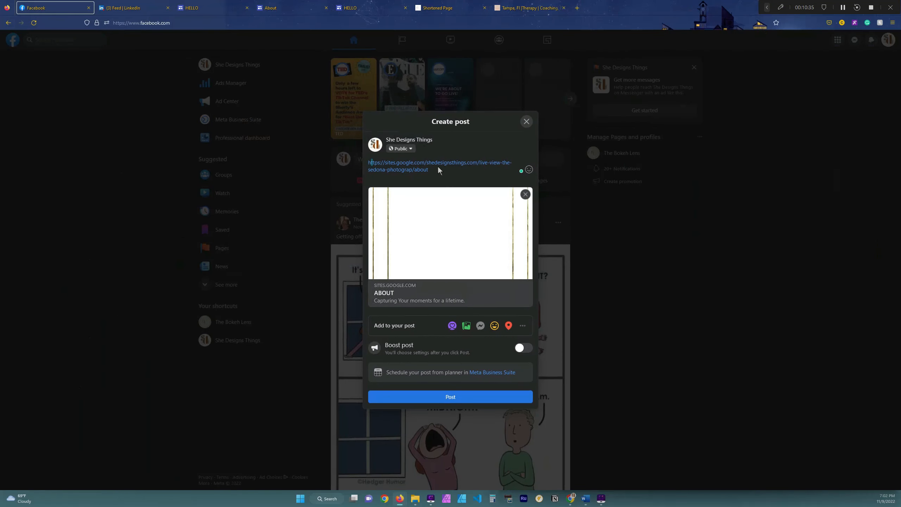
pyautogui.click(526, 122)
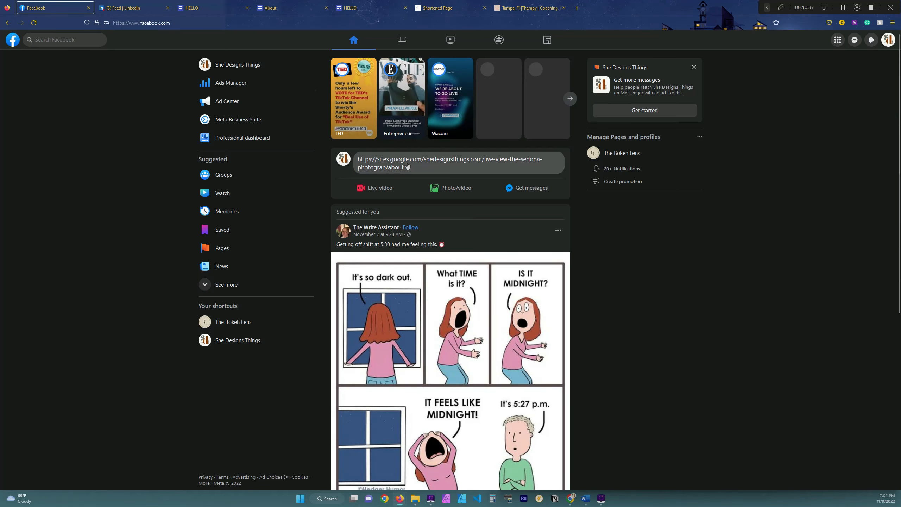
pyautogui.click(186, 23)
pyautogui.press('Return')
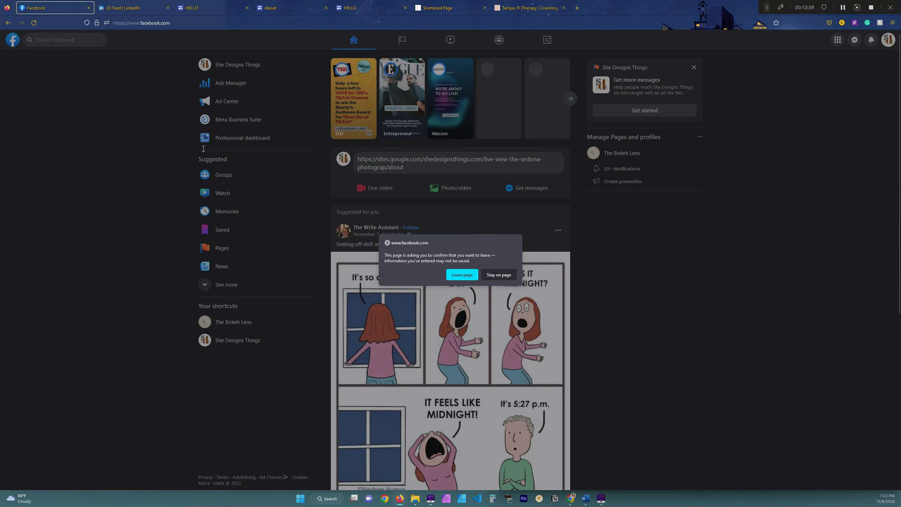
pyautogui.click(462, 274)
pyautogui.click(458, 159)
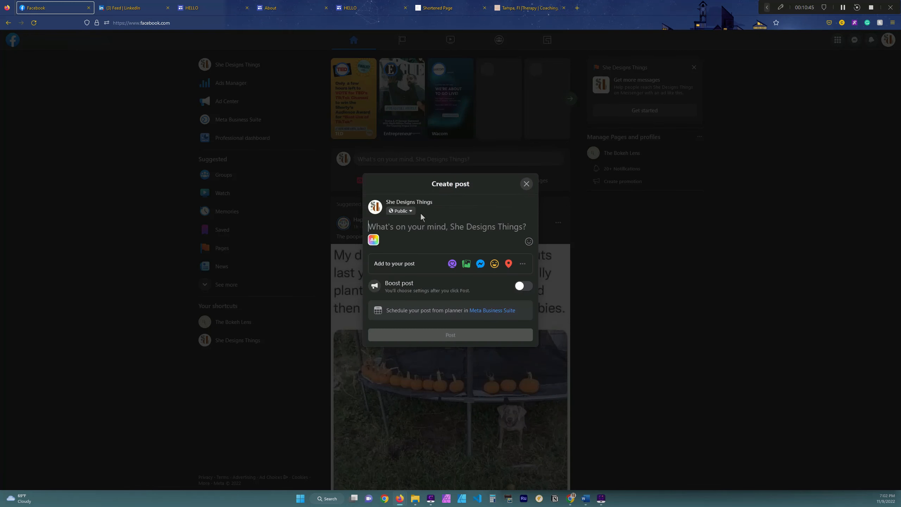
pyautogui.rightClick(405, 228)
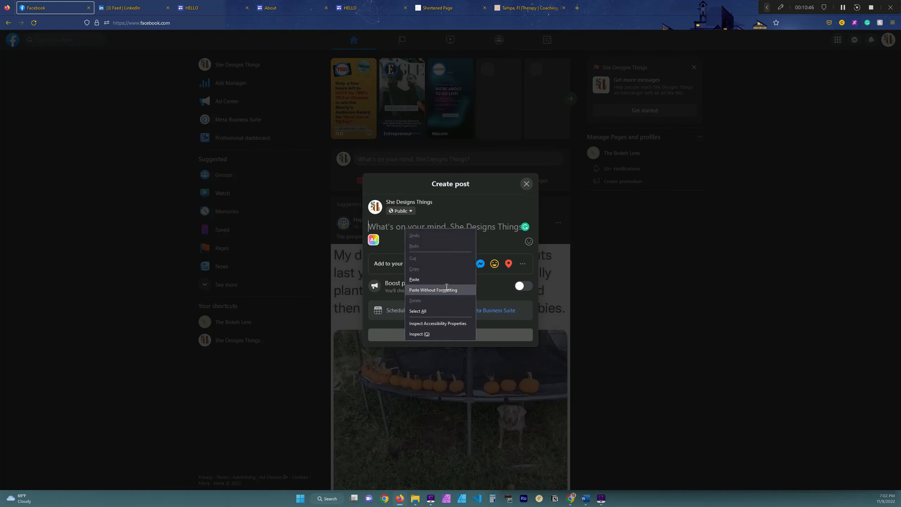
pyautogui.click(422, 279)
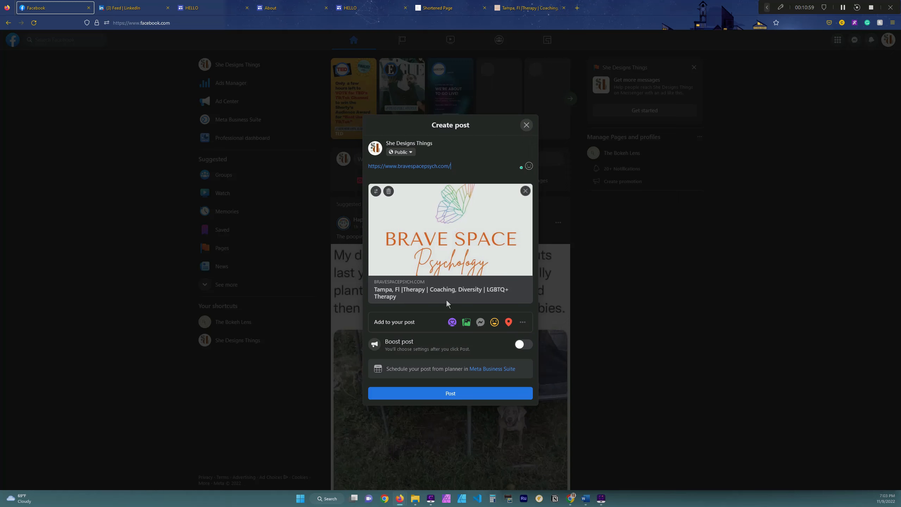
# Copy the address of the Sleep Therapy in Tampa page and preview it in the Facebook post instead of the current link.
pyautogui.moveTo(632, 5); pyautogui.dragTo(900, 21)
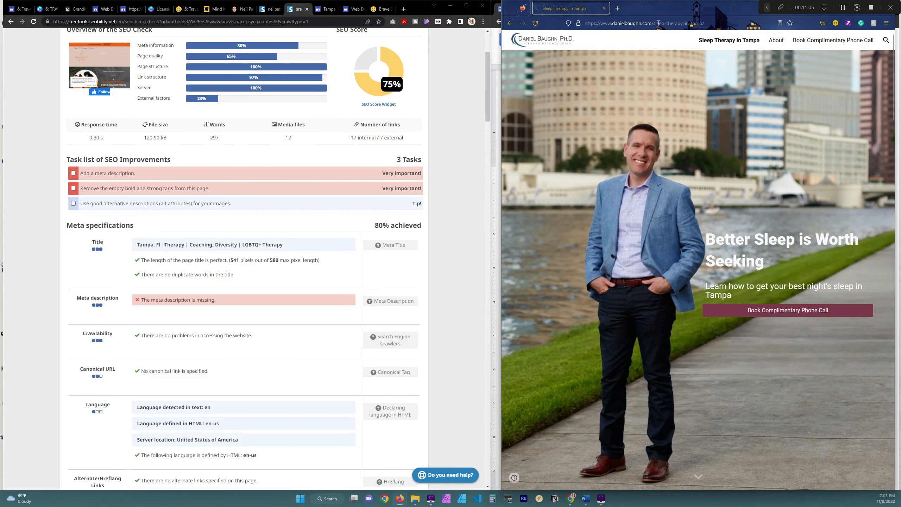
pyautogui.click(674, 23)
pyautogui.rightClick(674, 25)
pyautogui.click(685, 64)
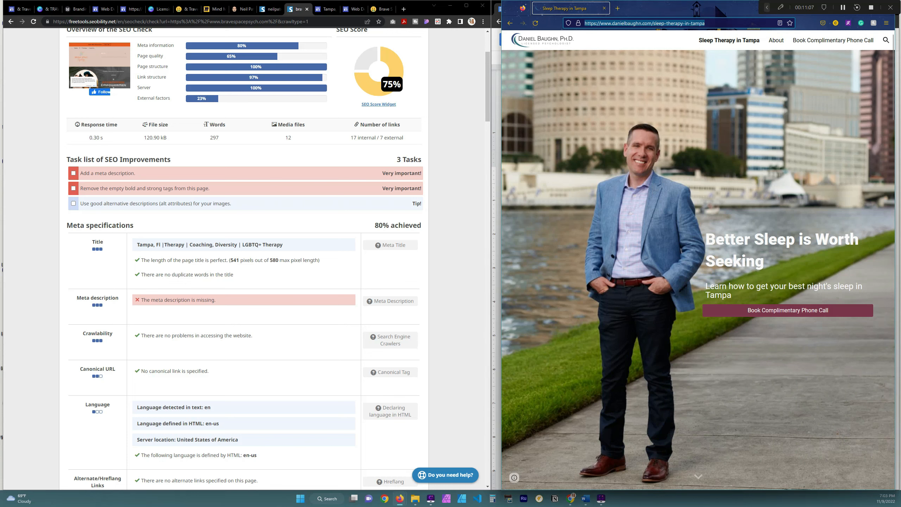
pyautogui.moveTo(900, 21); pyautogui.dragTo(362, 0)
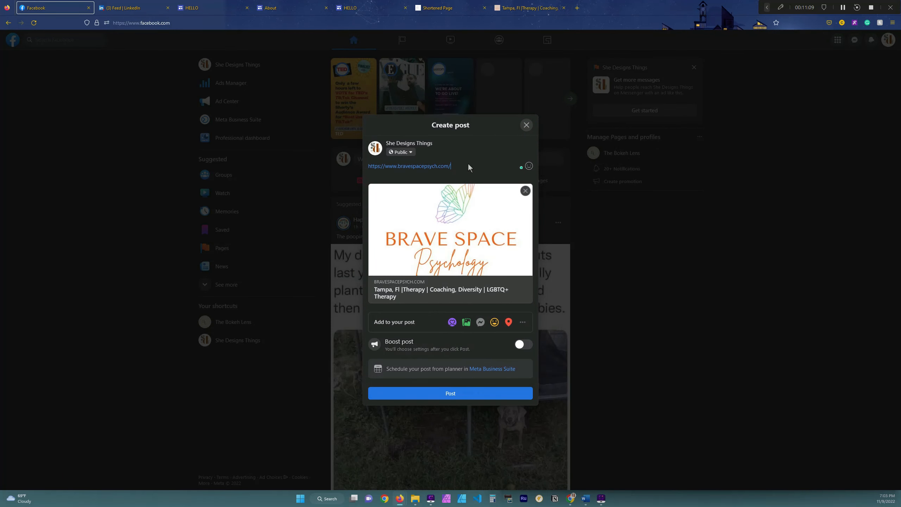
pyautogui.moveTo(470, 169); pyautogui.dragTo(204, 132)
pyautogui.hotkey('ctrl', 'v')
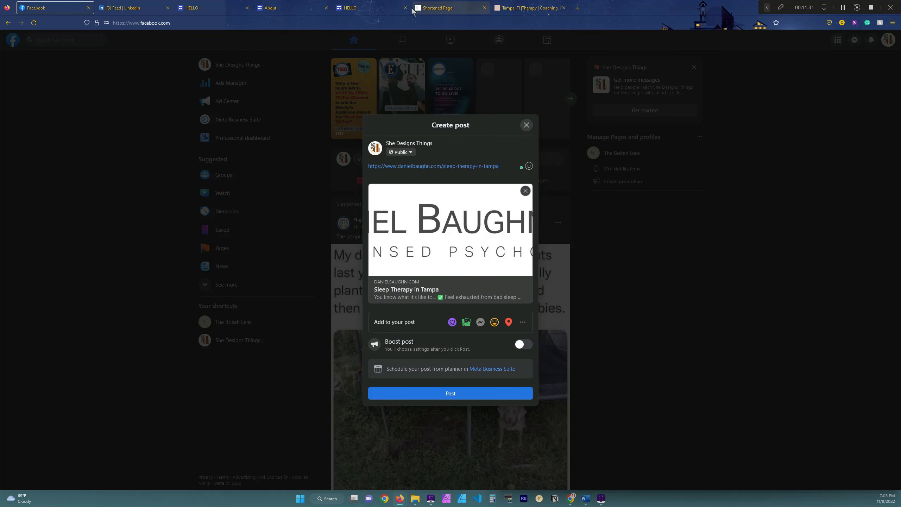
# Open the Home page of the live-demo-the-naturalist site and copy its address.
pyautogui.click(289, 7)
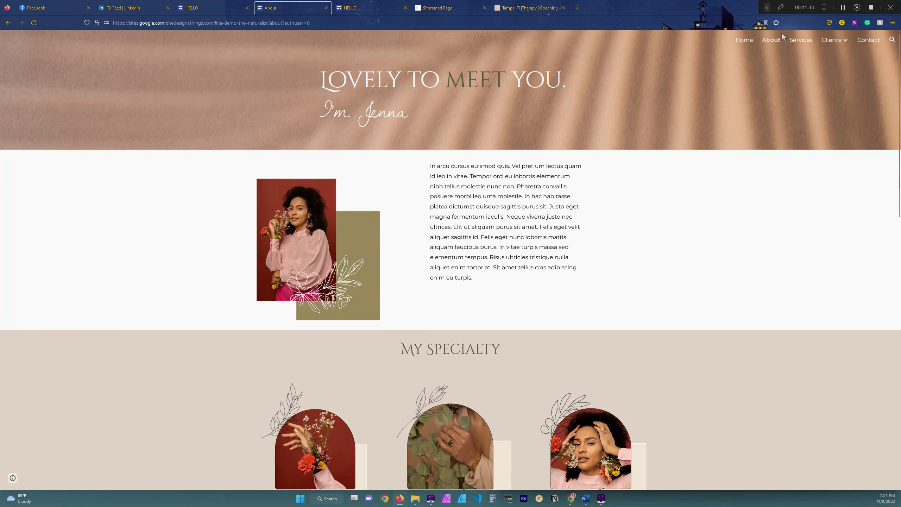
pyautogui.click(745, 40)
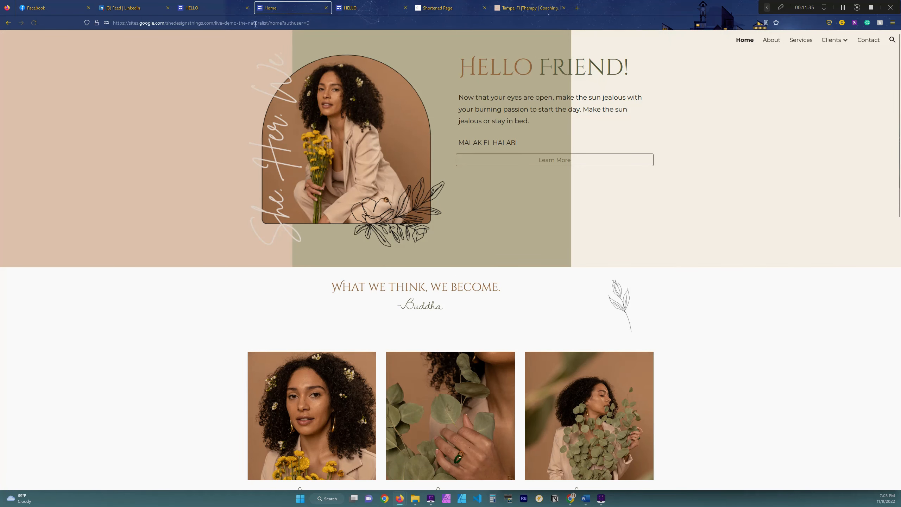
pyautogui.click(256, 23)
pyautogui.rightClick(256, 24)
pyautogui.click(264, 65)
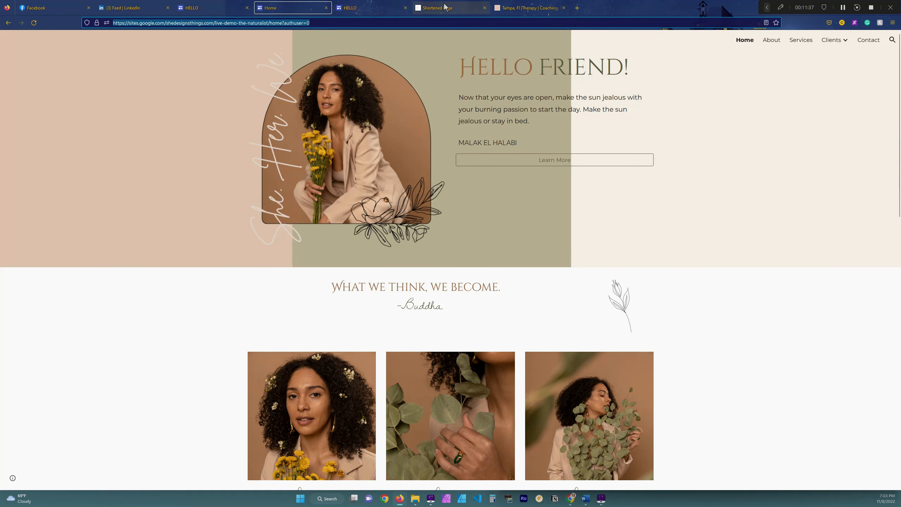
# Replace the Facebook post's link with the copied naturalist home page address, removing "?authuser=0" from its end.
pyautogui.click(526, 8)
pyautogui.click(453, 4)
pyautogui.click(357, 4)
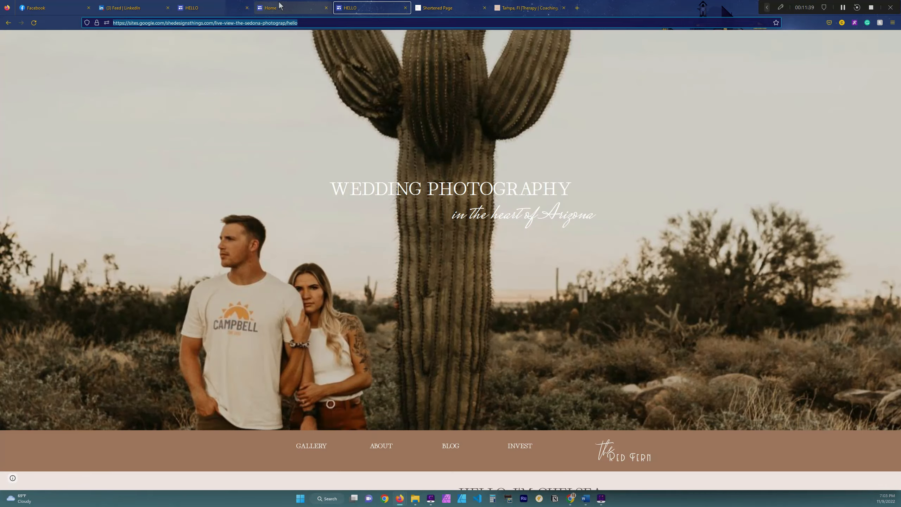
pyautogui.click(278, 4)
pyautogui.click(201, 4)
pyautogui.click(82, 5)
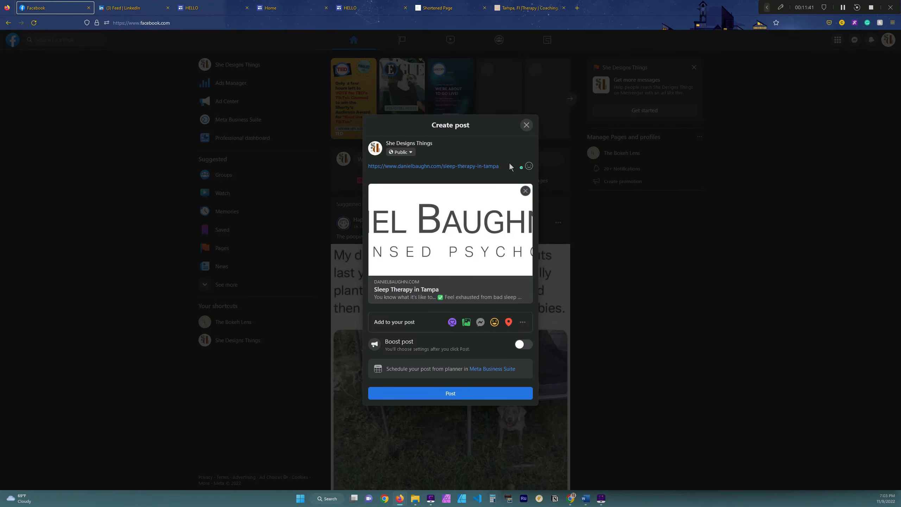
pyautogui.moveTo(511, 165); pyautogui.dragTo(313, 163)
pyautogui.hotkey('ctrl', 'v')
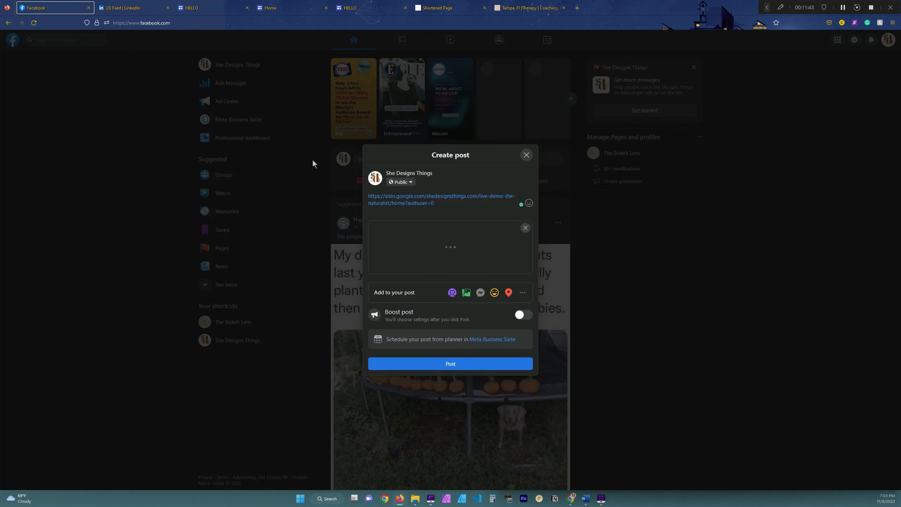
pyautogui.moveTo(436, 204); pyautogui.dragTo(405, 203)
pyautogui.press('BackSpace')
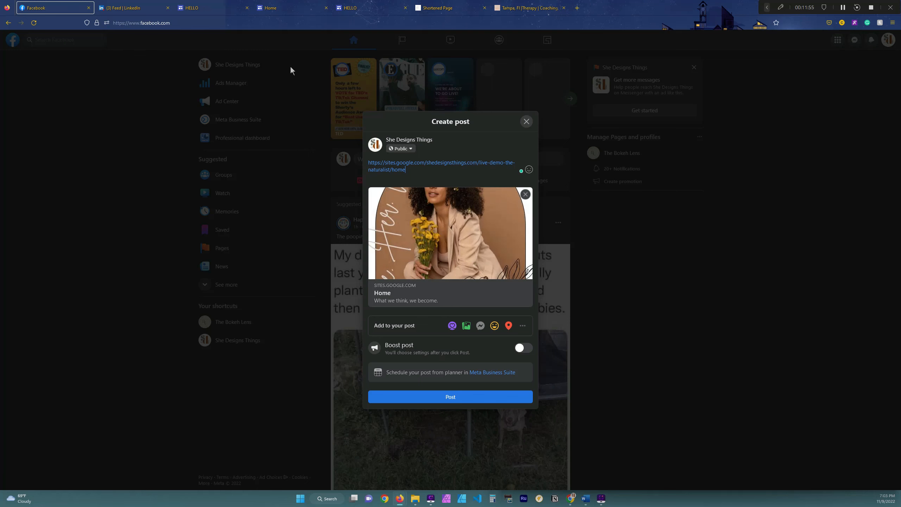
# Examine the "What we think, we become." heading and the intro text on the naturalist site's home page.
pyautogui.click(189, 8)
pyautogui.click(277, 8)
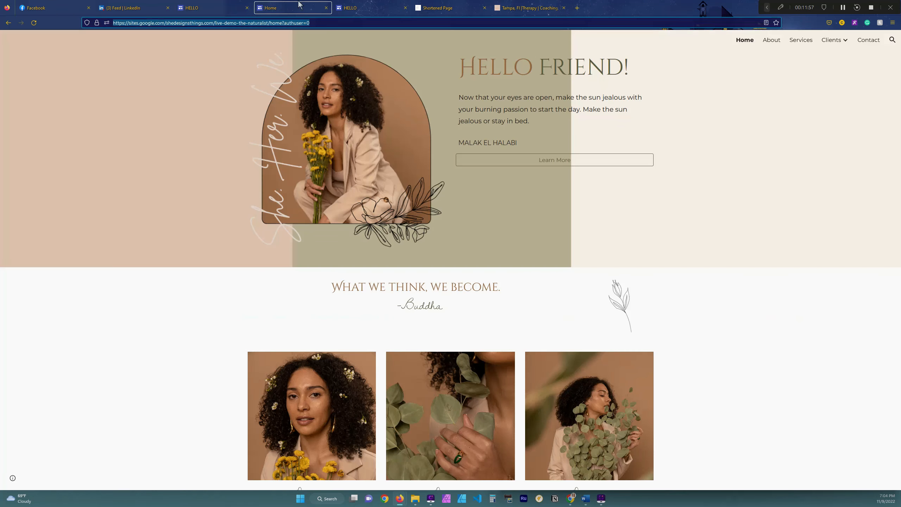
pyautogui.moveTo(321, 283); pyautogui.dragTo(555, 304)
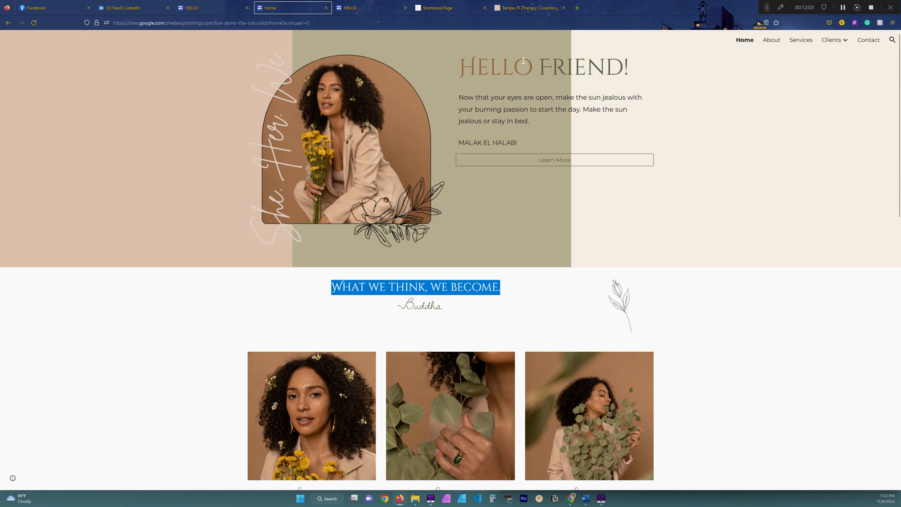
pyautogui.moveTo(478, 77); pyautogui.dragTo(589, 197)
pyautogui.click(519, 205)
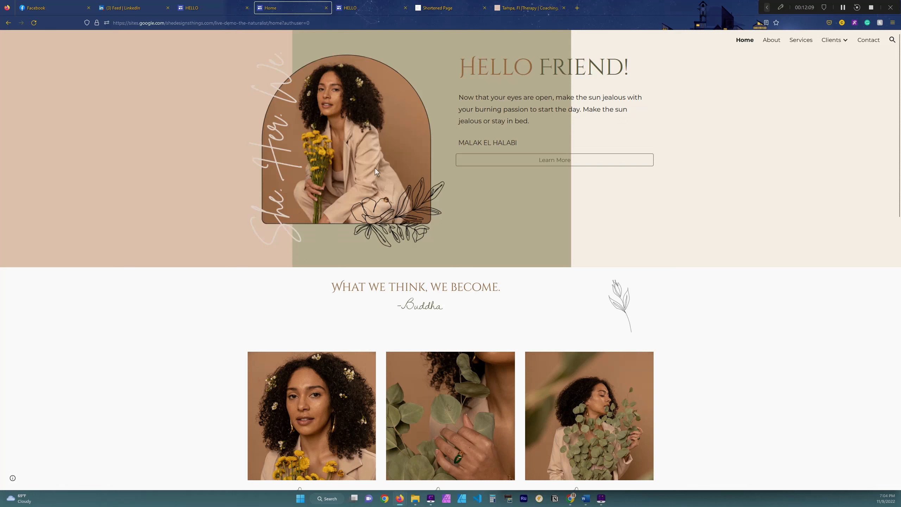
pyautogui.moveTo(330, 287); pyautogui.dragTo(455, 305)
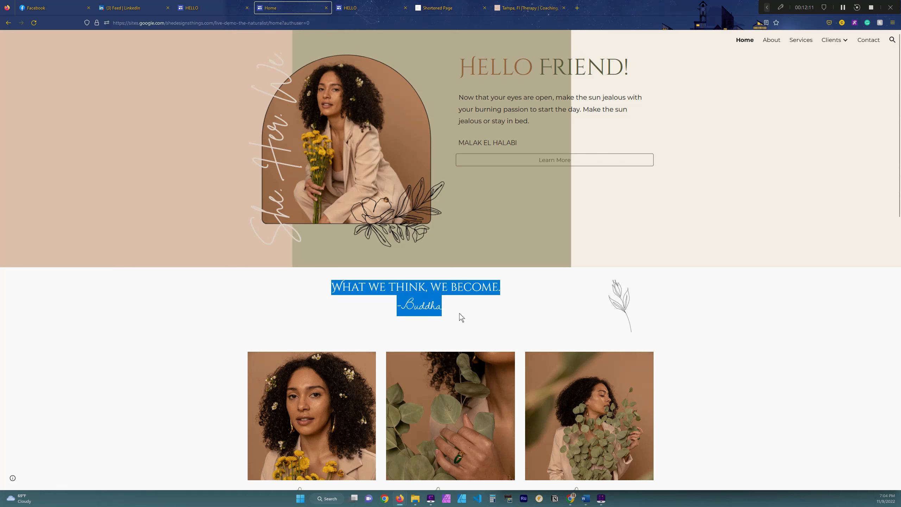
pyautogui.click(495, 292)
# Switch to LinkedIn and discard the unfinished post containing the Cupcake Castle link.
pyautogui.click(121, 3)
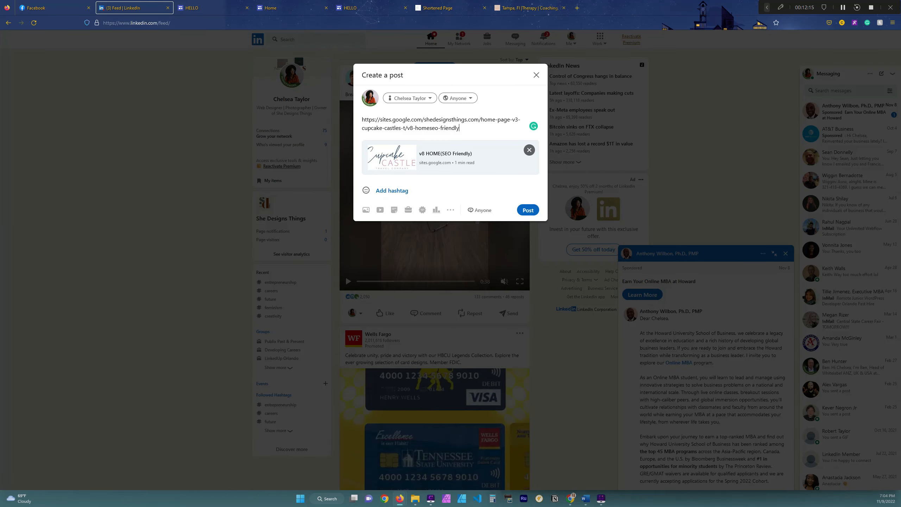
pyautogui.moveTo(475, 133); pyautogui.dragTo(344, 115)
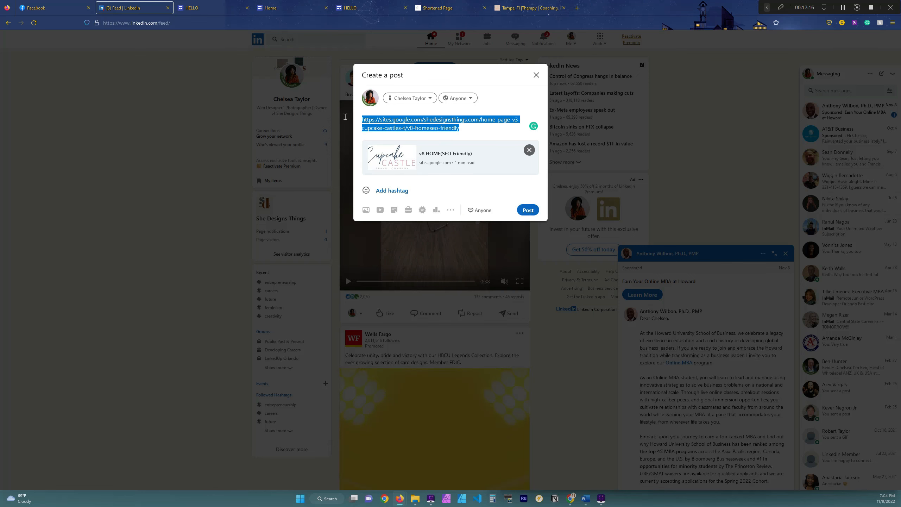
pyautogui.rightClick(461, 115)
pyautogui.click(536, 75)
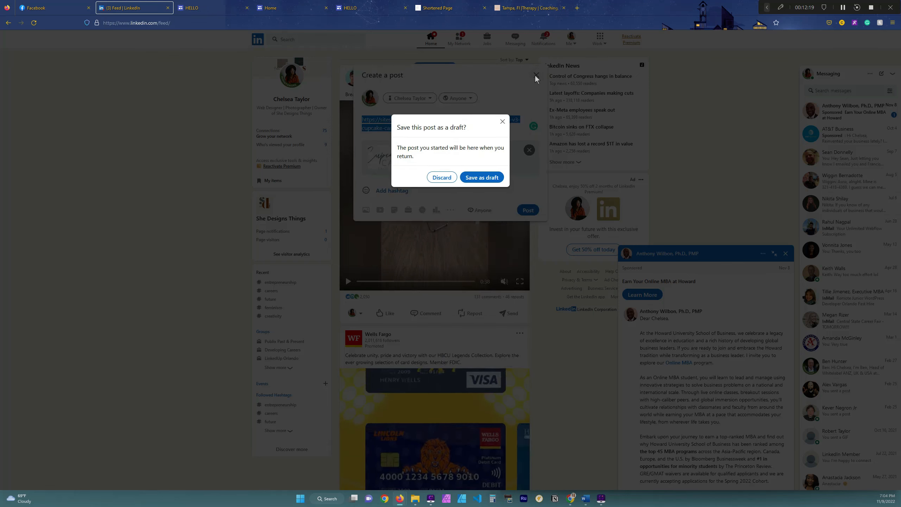
pyautogui.click(443, 178)
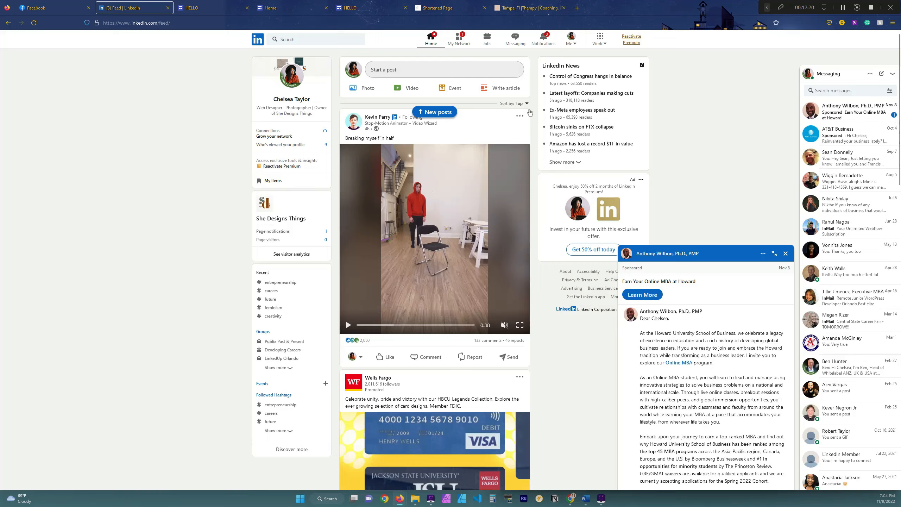
# Start a LinkedIn post with the naturalist home page link, removing "?authuser=0" from its end, and view the link preview.
pyautogui.click(424, 70)
pyautogui.rightClick(423, 123)
pyautogui.click(438, 166)
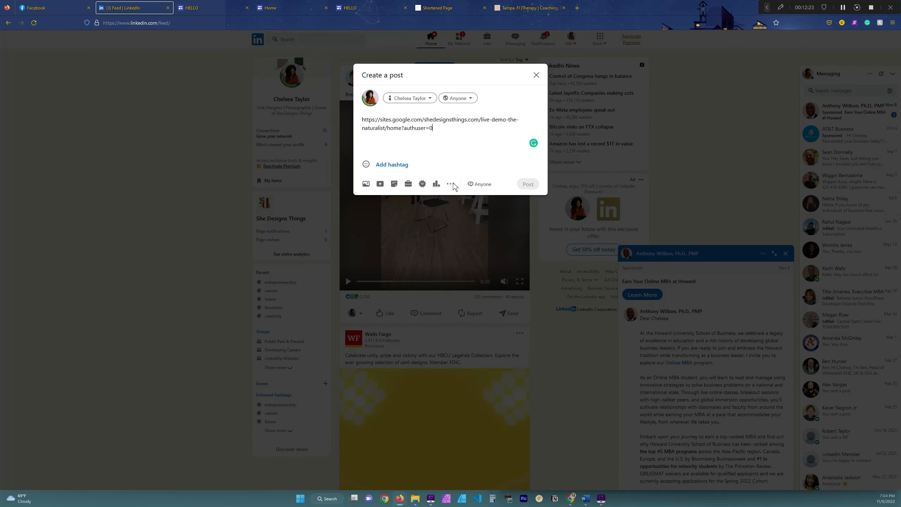
pyautogui.moveTo(433, 128); pyautogui.dragTo(405, 128)
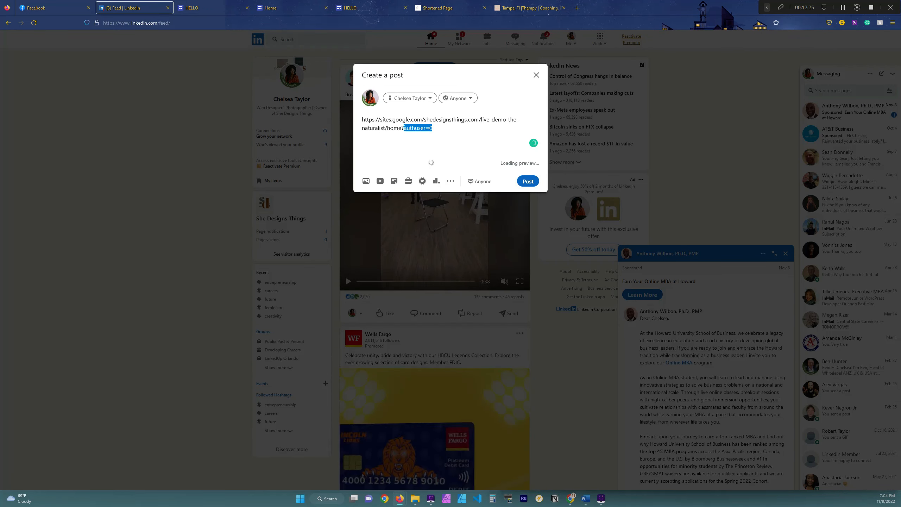
pyautogui.press('BackSpace')
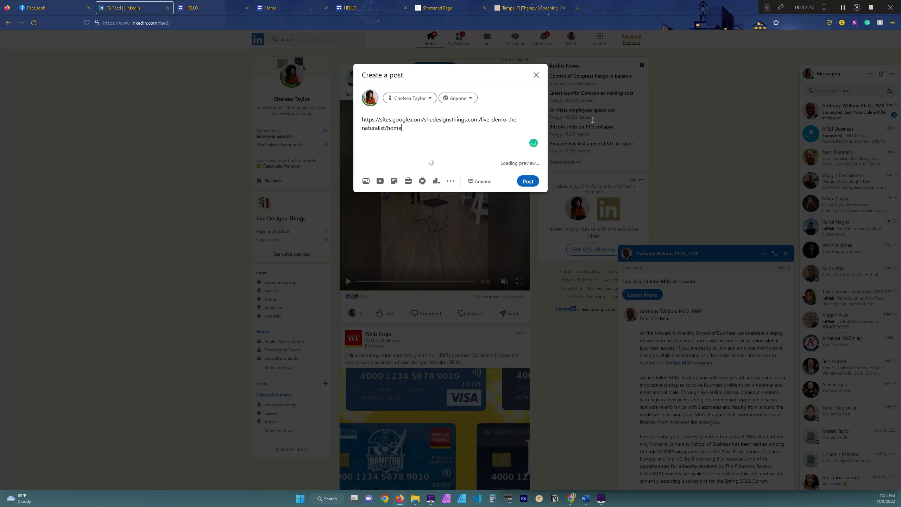
pyautogui.scroll(-2, 485, 288)
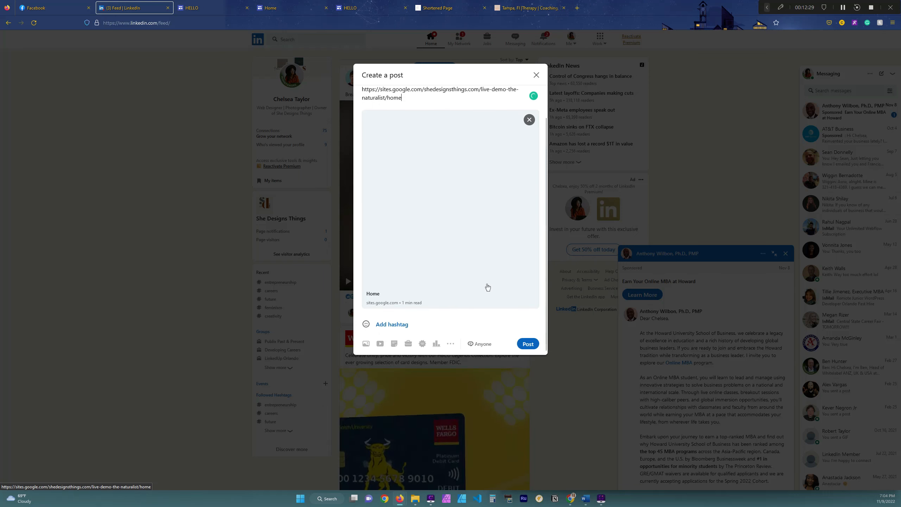
pyautogui.scroll(2, 373, 255)
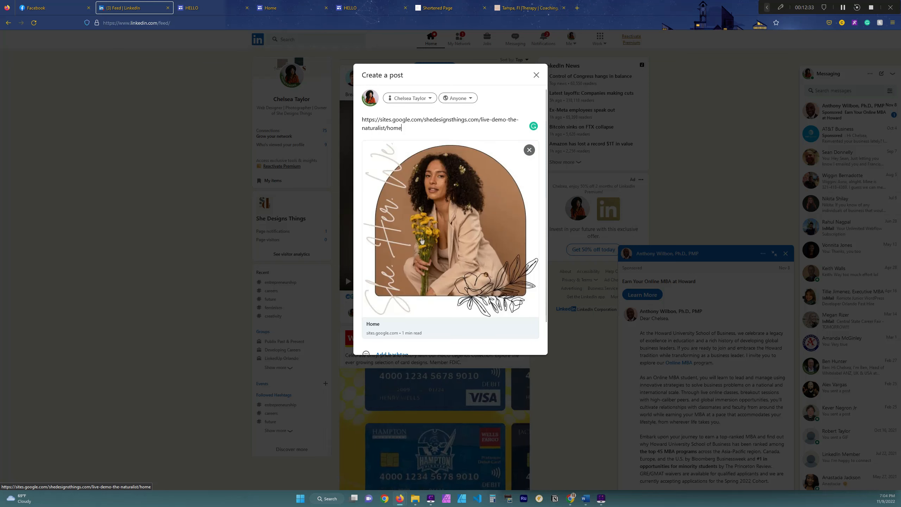
pyautogui.scroll(-1, 516, 182)
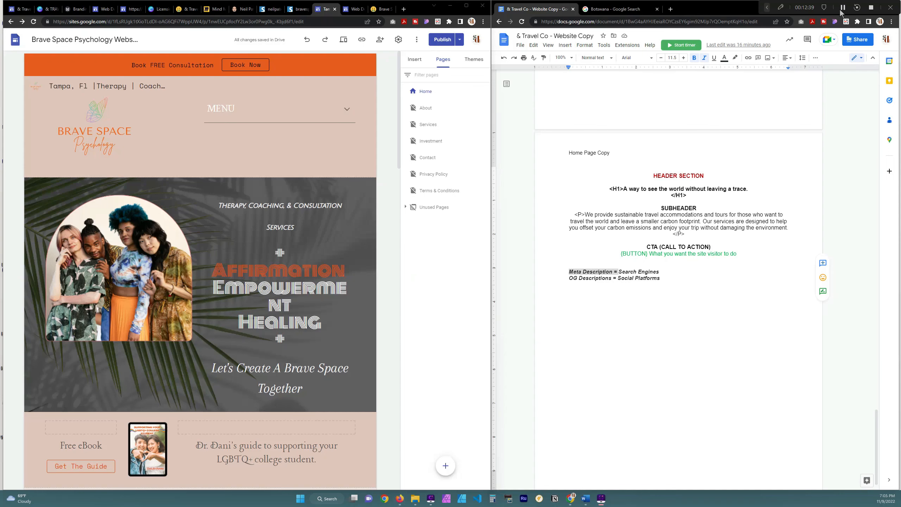
# Change the Brave Space Psychology site name to "Tampa, Fl |Jewish LGBTQ+ Therapy".
pyautogui.click(843, 8)
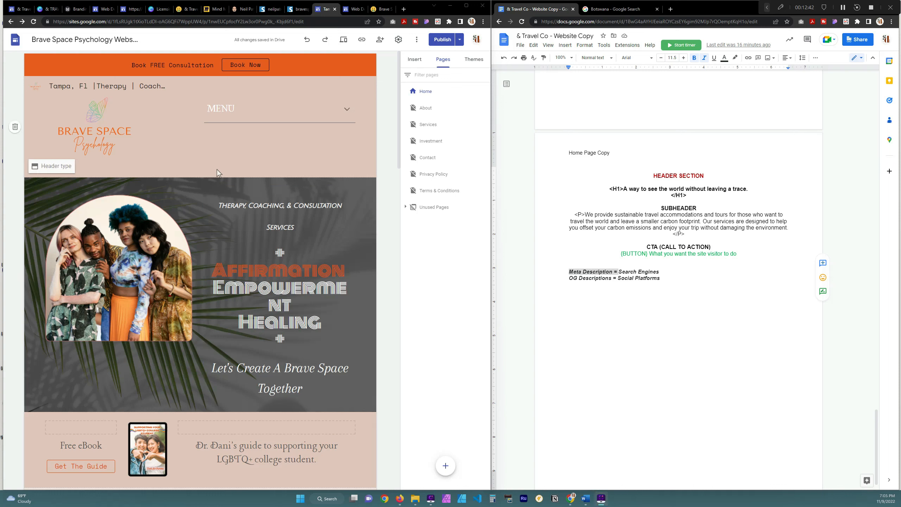
pyautogui.click(258, 208)
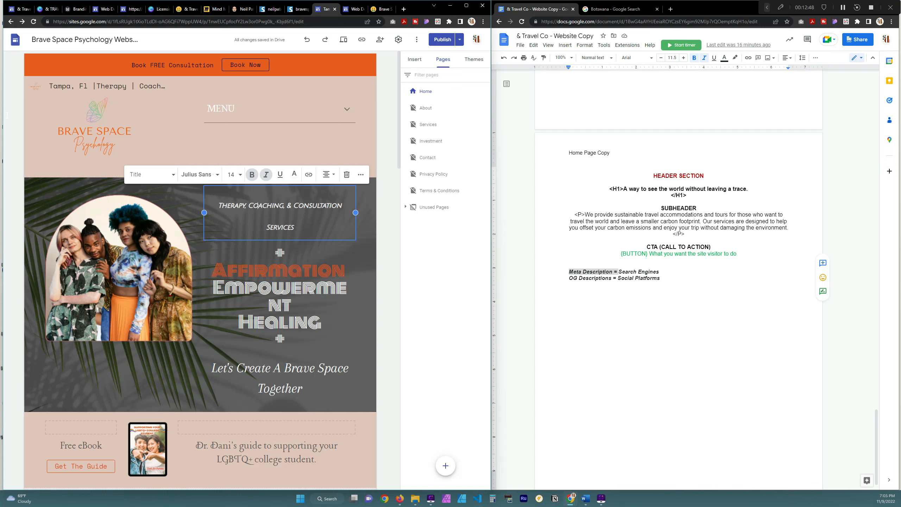
pyautogui.click(108, 86)
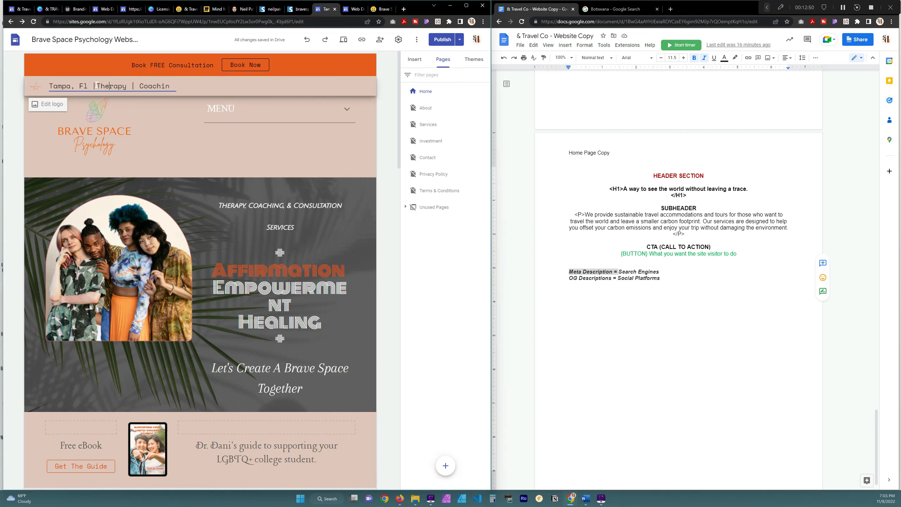
pyautogui.moveTo(96, 86); pyautogui.dragTo(173, 89)
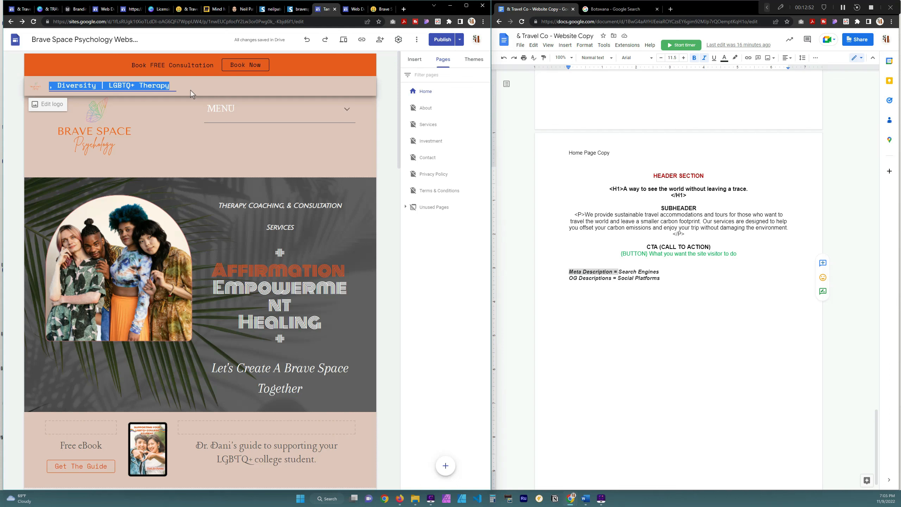
pyautogui.moveTo(190, 90); pyautogui.dragTo(112, 87)
pyautogui.click(131, 87)
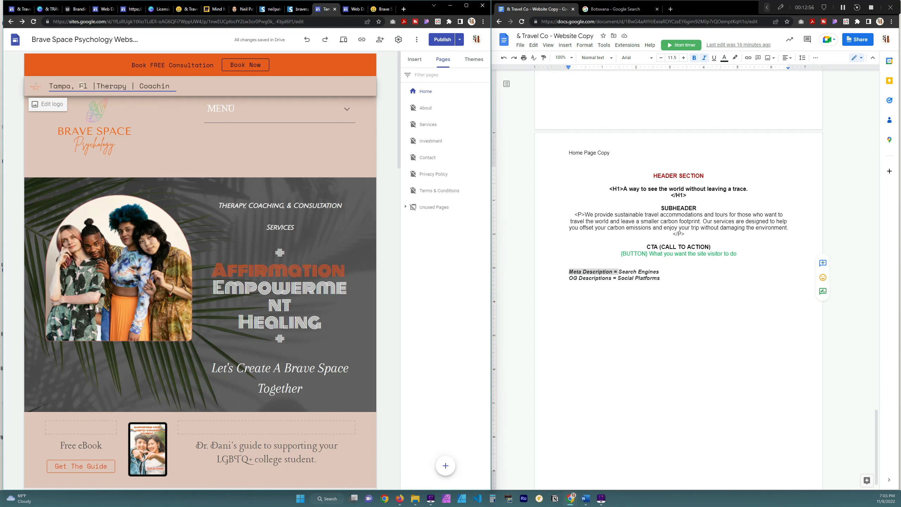
pyautogui.write('LGBTQ+ Therapy')
pyautogui.moveTo(109, 86); pyautogui.dragTo(76, 86)
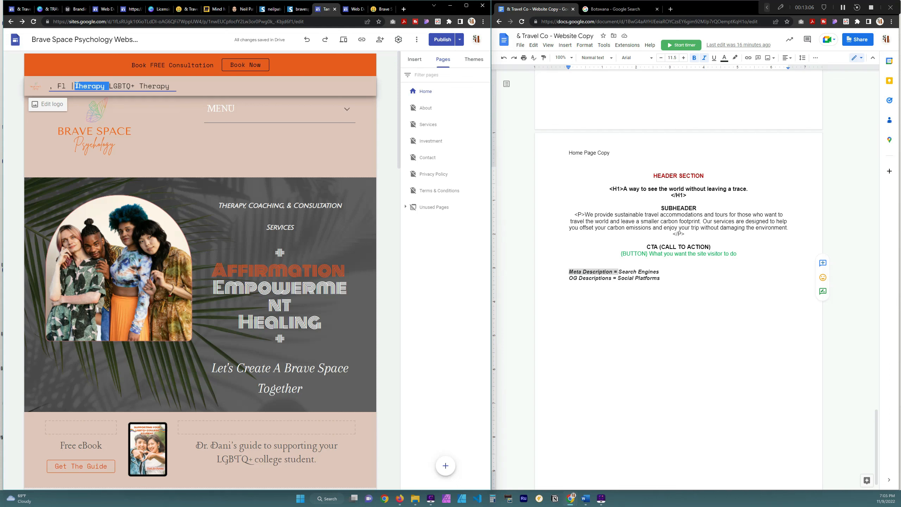
pyautogui.write('Je')
# Examine the page quality and heading structure in the bravespacepsych.com SEO report, and highlight the OG Descriptions line in the website copy document.
pyautogui.click(297, 9)
pyautogui.scroll(-10, 301, 305)
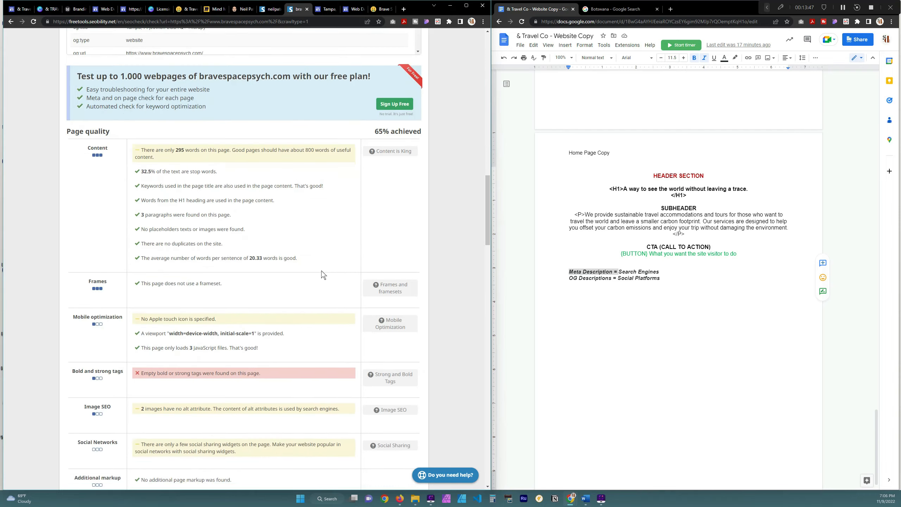
pyautogui.scroll(-8, 192, 296)
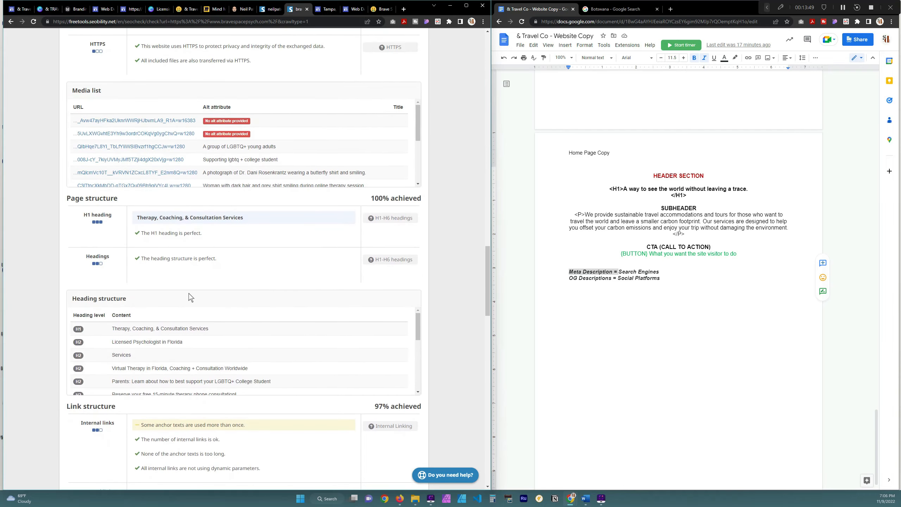
pyautogui.scroll(6, 189, 294)
pyautogui.scroll(-8, 193, 341)
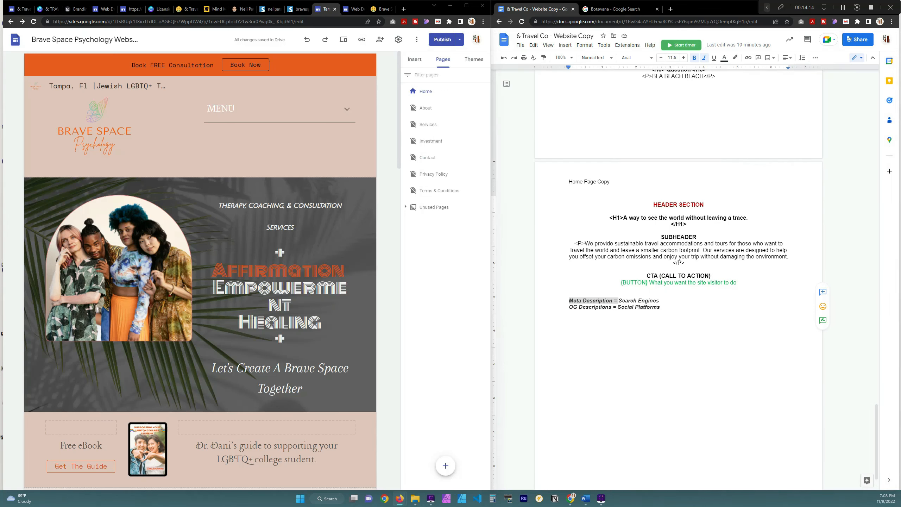
pyautogui.moveTo(570, 307); pyautogui.dragTo(660, 307)
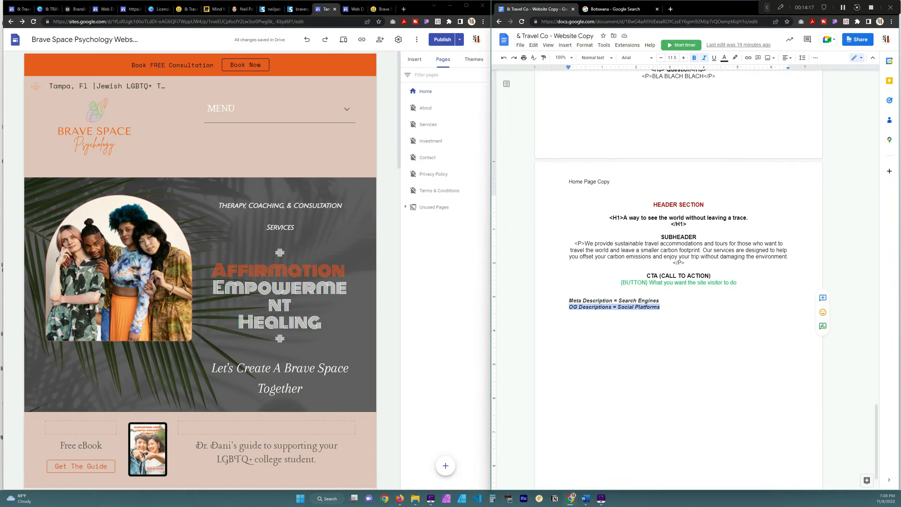
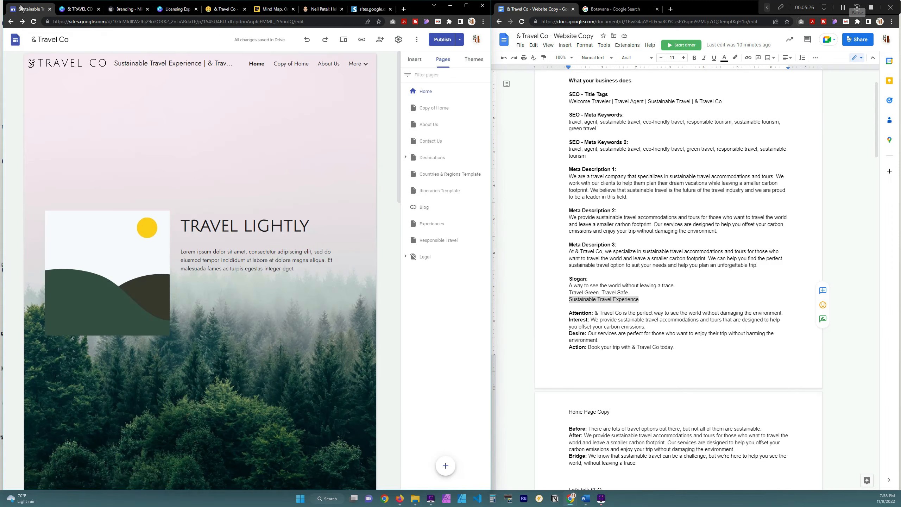
# Review the & Travel Co home page layout and the heading styles and header section in the website copy document.
pyautogui.scroll(-3, 349, 190)
pyautogui.scroll(-8, 347, 181)
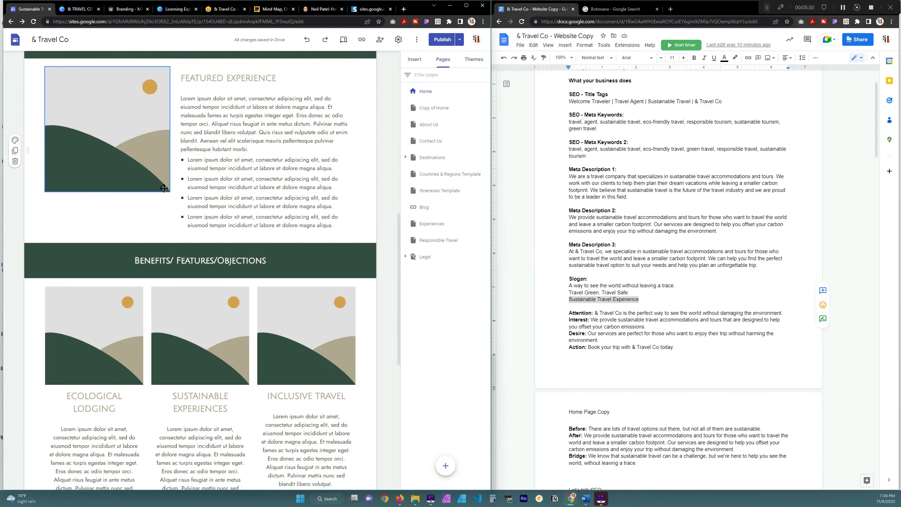
pyautogui.scroll(2, 170, 177)
pyautogui.scroll(8, 249, 199)
pyautogui.scroll(-20, 679, 269)
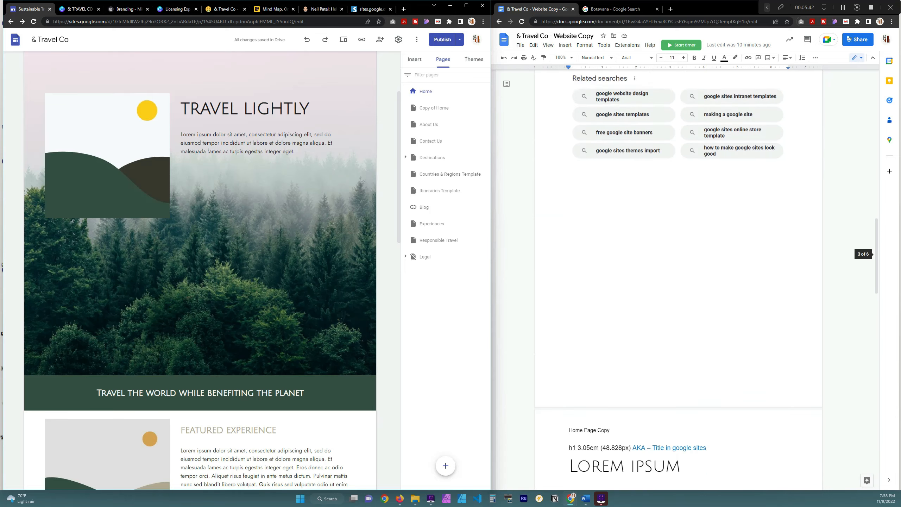
pyautogui.scroll(-4, 679, 270)
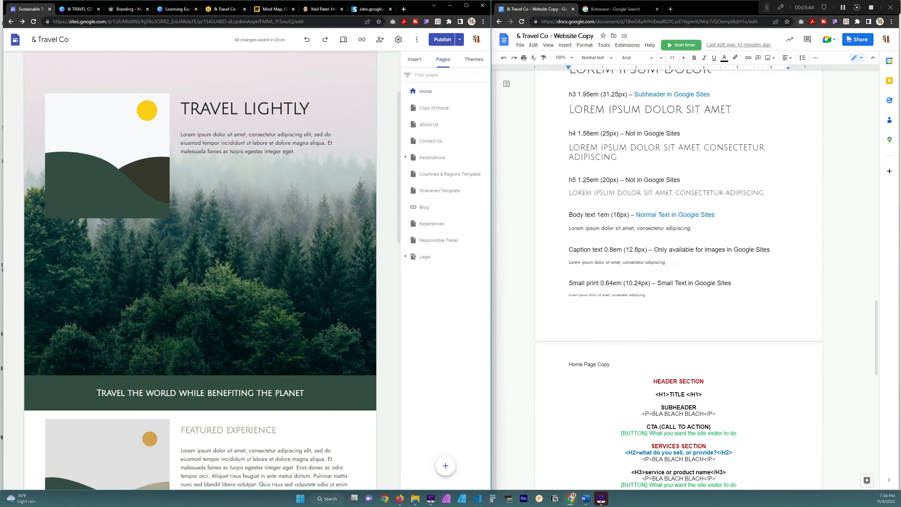
pyautogui.scroll(-17, 679, 270)
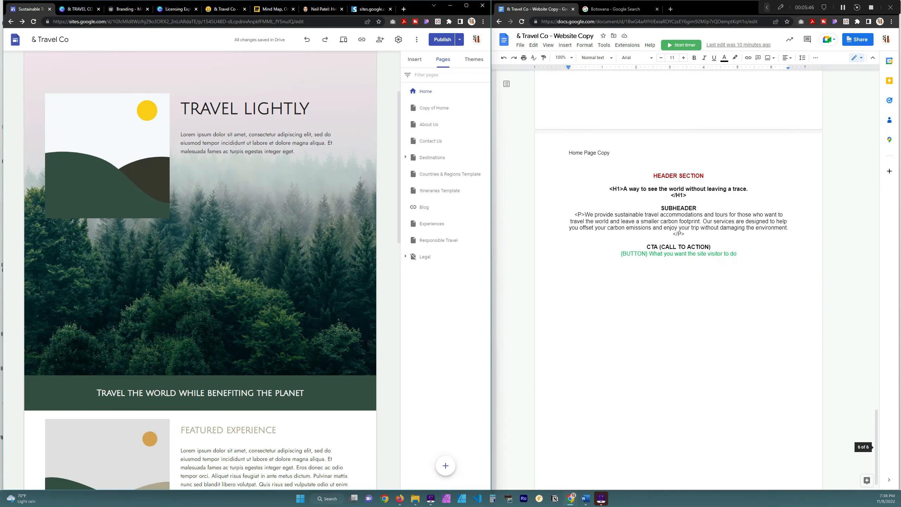
pyautogui.scroll(-1, 678, 270)
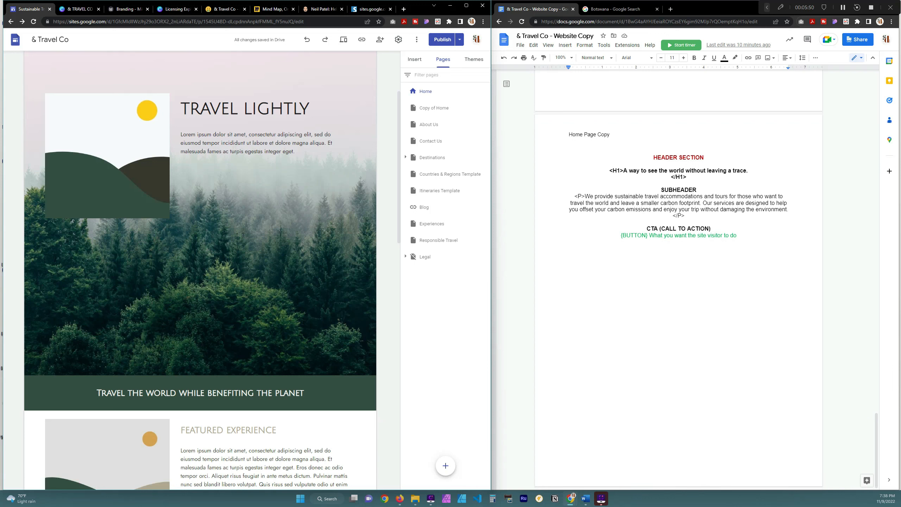
# Check the text styles of the "Featured Experience" heading and the "Travel Lightly" title on the & Travel Co home page.
pyautogui.moveTo(276, 302)
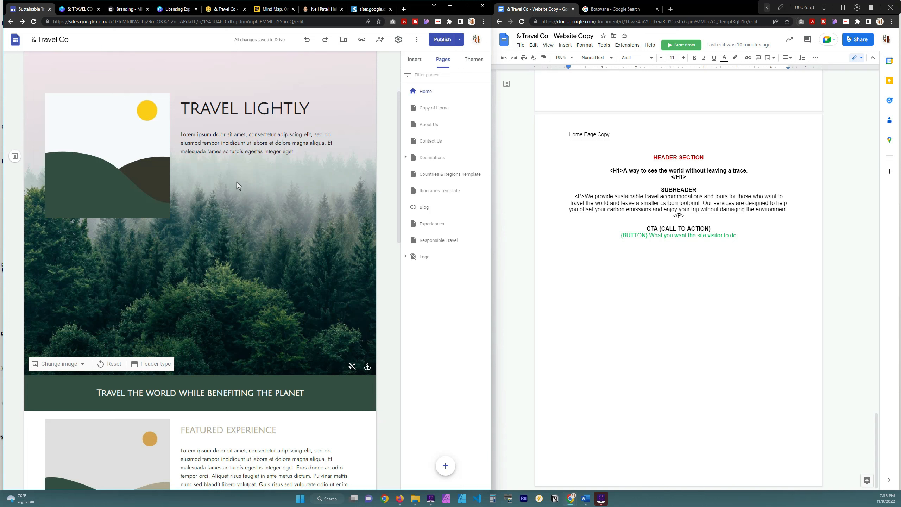
pyautogui.scroll(-6, 235, 184)
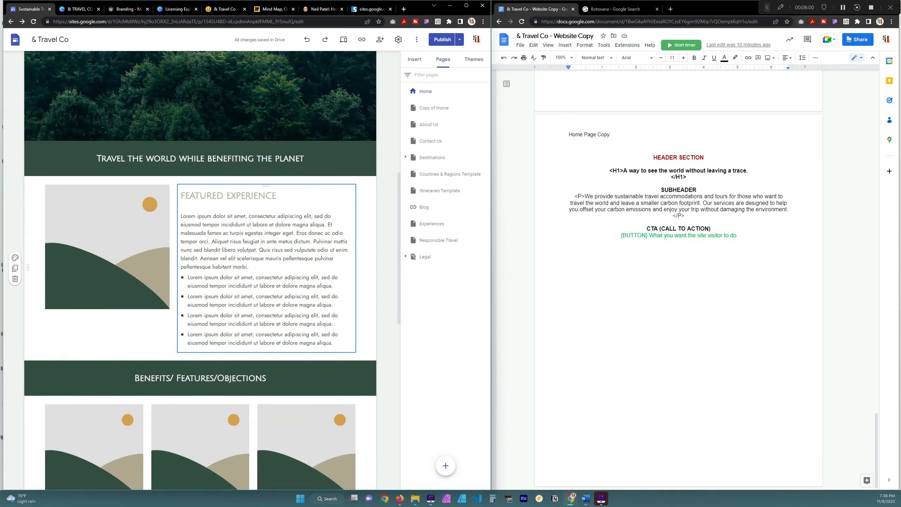
pyautogui.click(222, 195)
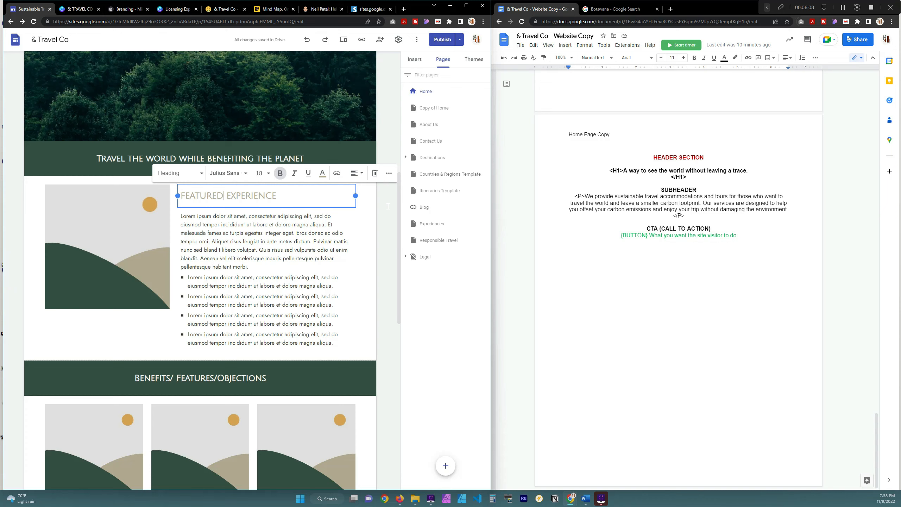
pyautogui.scroll(5, 621, 249)
pyautogui.scroll(-4, 621, 249)
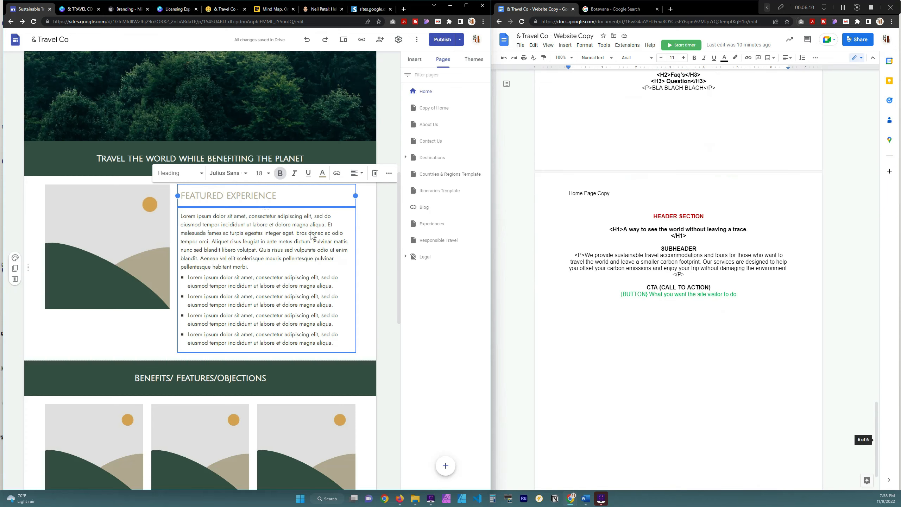
pyautogui.scroll(10, 312, 235)
pyautogui.scroll(-2, 312, 235)
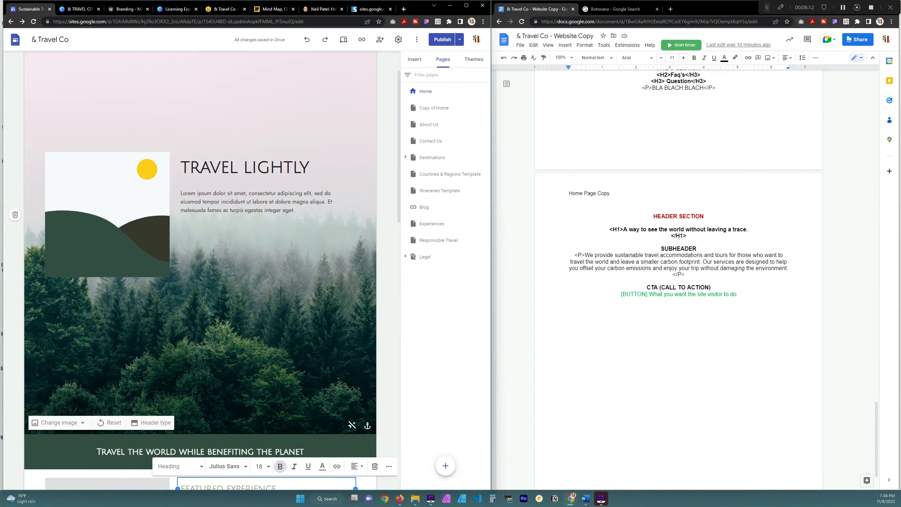
pyautogui.scroll(2, 315, 270)
pyautogui.click(229, 227)
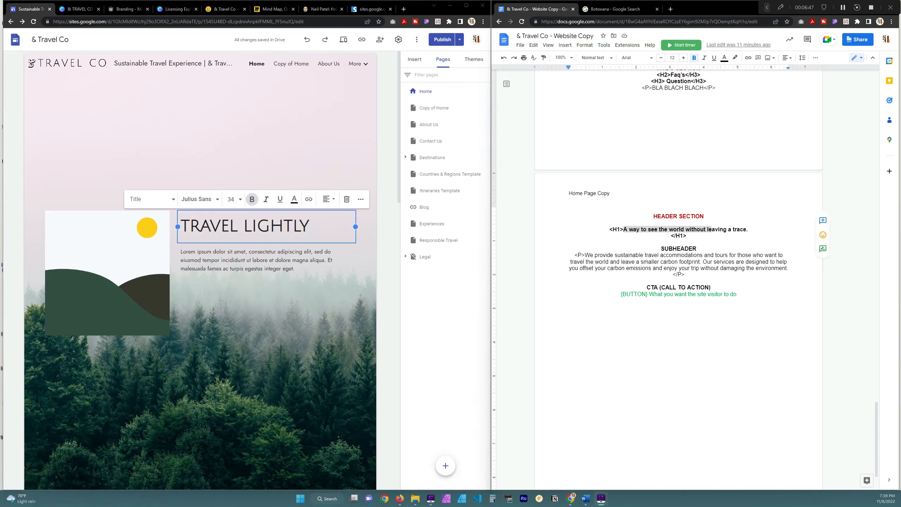
# Replace the "Travel Lightly" title with the H1 copy "A way to see the world without leaving a trace" from the website copy document.
pyautogui.click(636, 255)
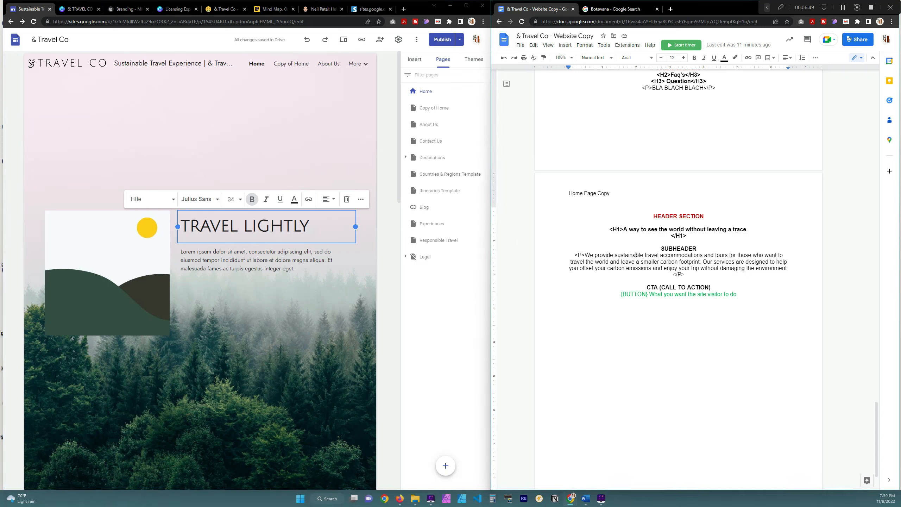
pyautogui.moveTo(747, 229); pyautogui.dragTo(624, 229)
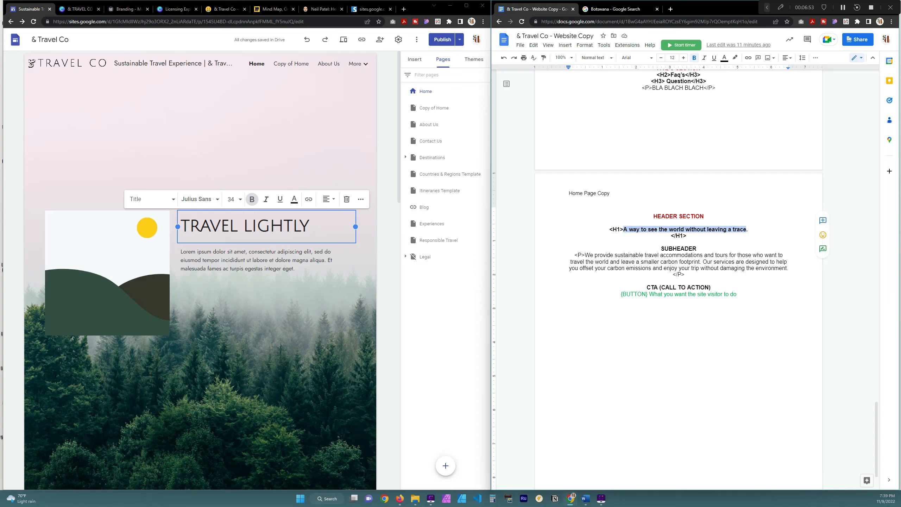
pyautogui.rightClick(652, 235)
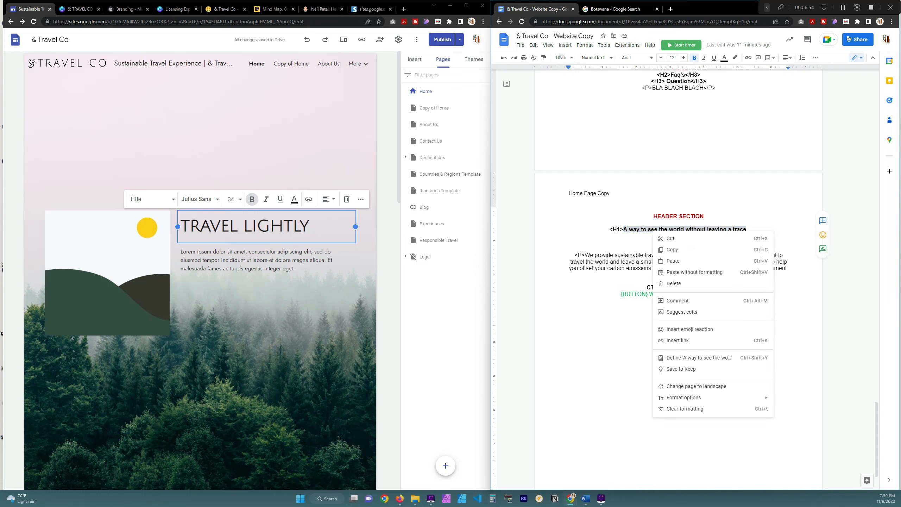
pyautogui.click(688, 256)
pyautogui.tripleClick(221, 227)
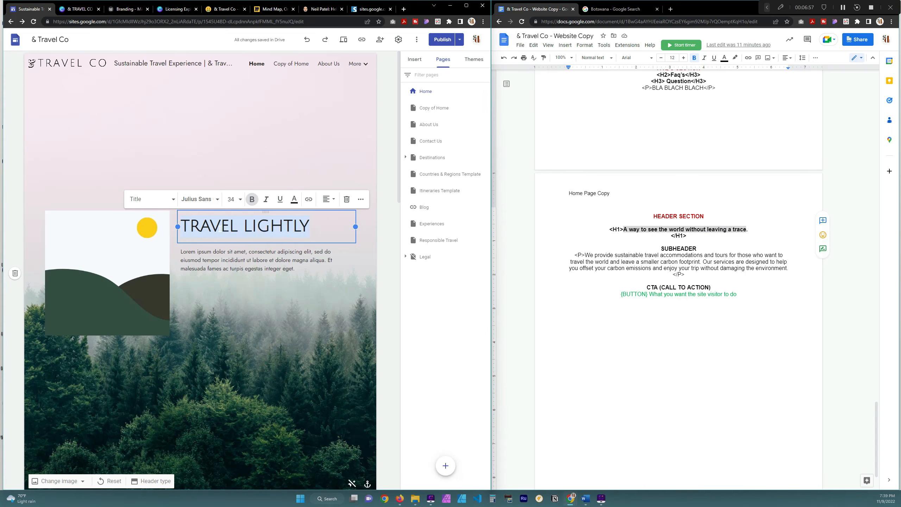
pyautogui.rightClick(220, 230)
pyautogui.click(256, 272)
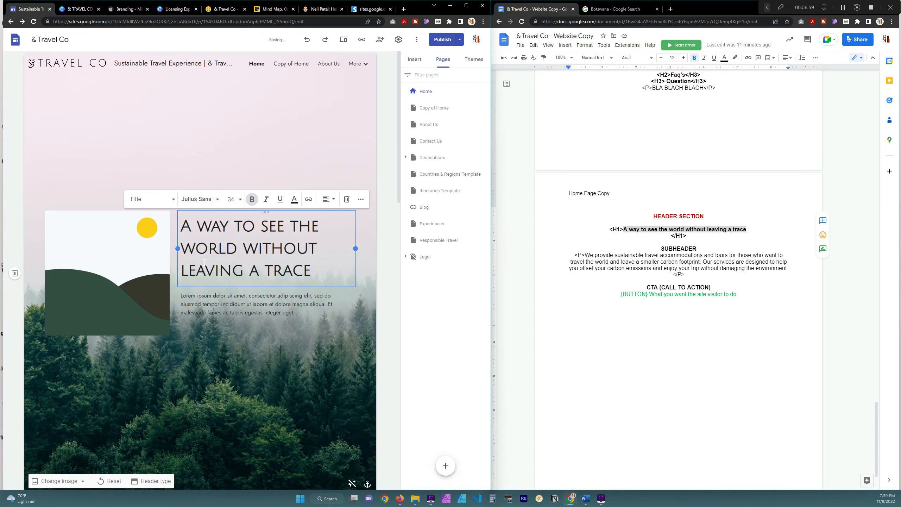
# Replace the placeholder paragraph under the home page title with the subheader copy from the website copy document, pasted as plain text.
pyautogui.click(239, 313)
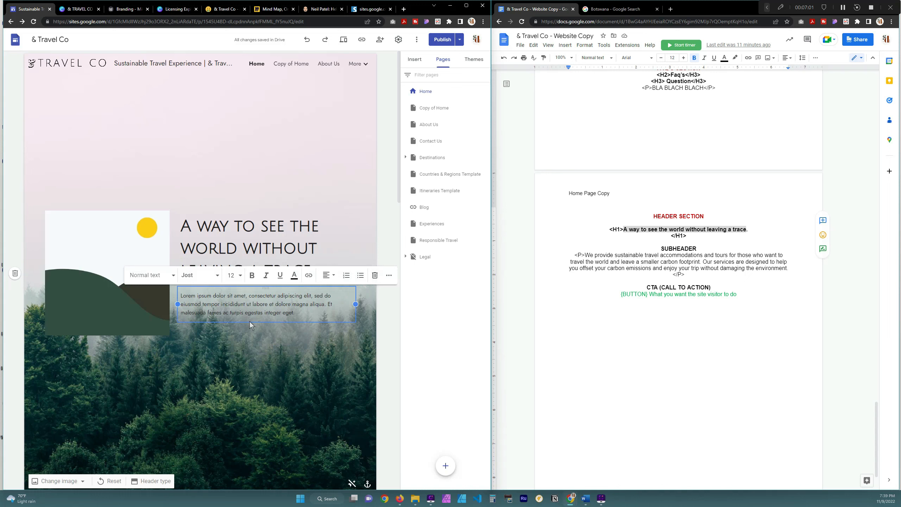
pyautogui.moveTo(585, 255); pyautogui.dragTo(727, 268)
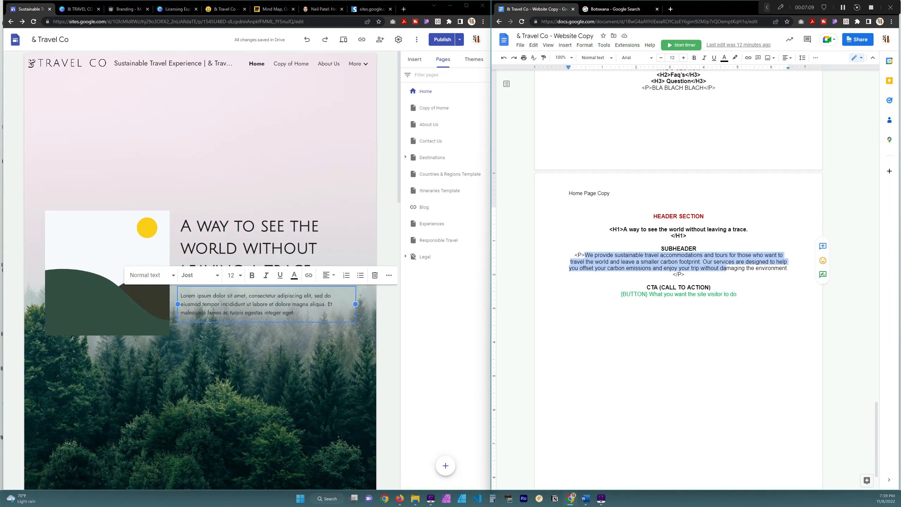
pyautogui.click(569, 301)
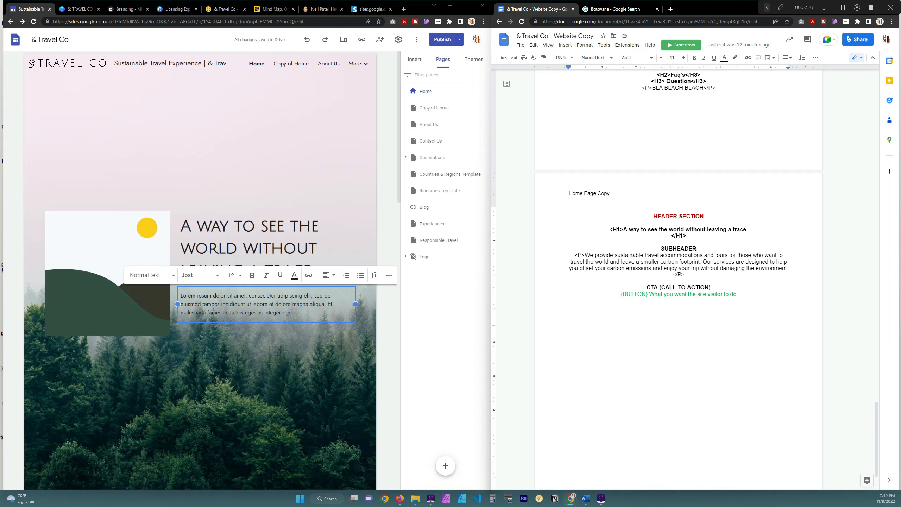
pyautogui.moveTo(586, 255); pyautogui.dragTo(788, 268)
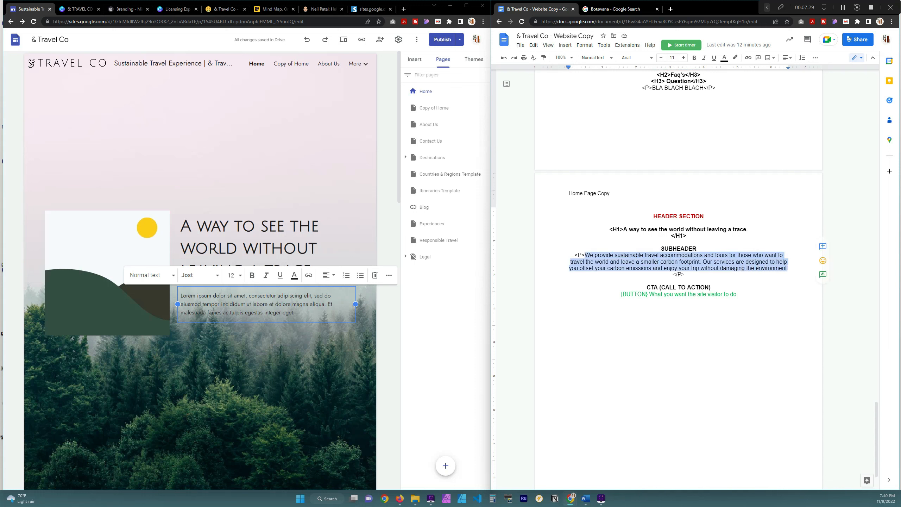
pyautogui.rightClick(786, 267)
pyautogui.click(801, 286)
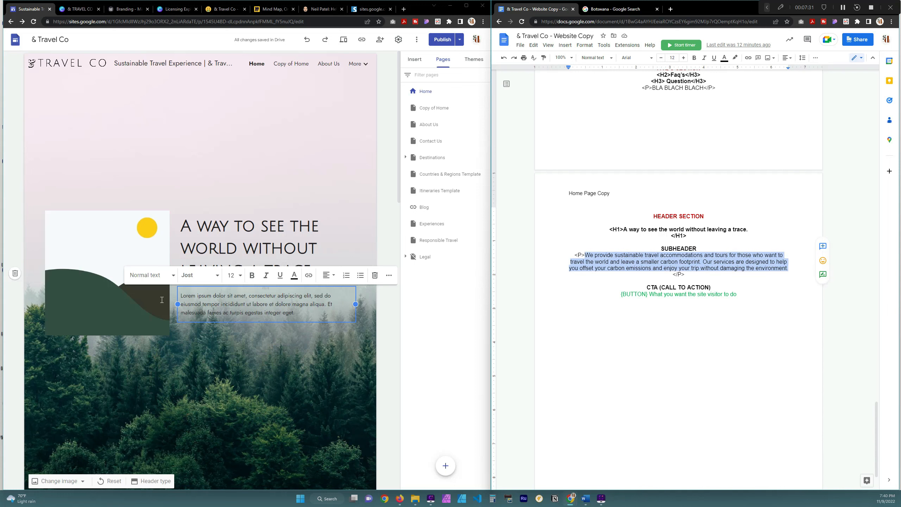
pyautogui.moveTo(295, 314); pyautogui.dragTo(180, 296)
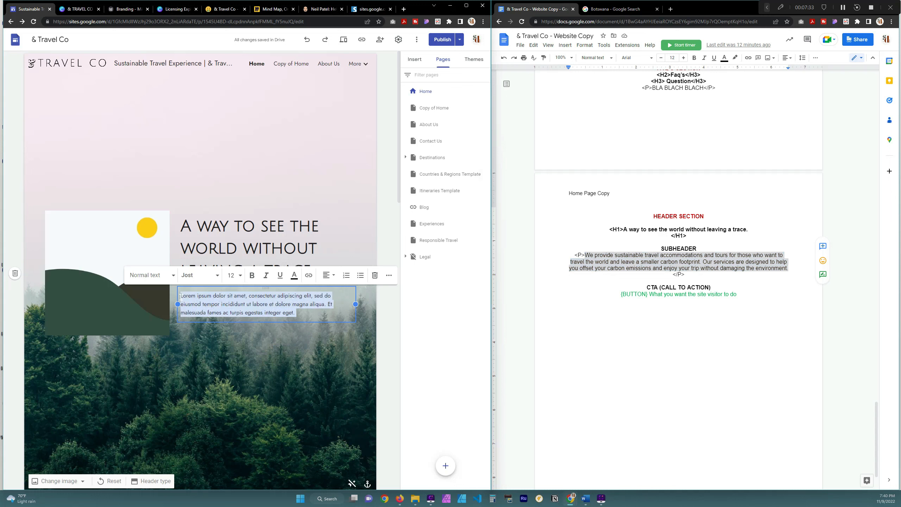
pyautogui.rightClick(207, 299)
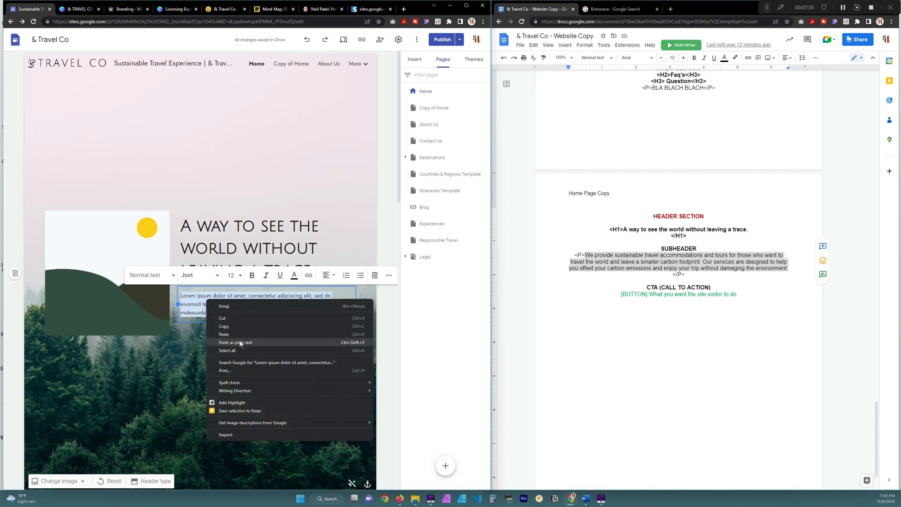
pyautogui.click(240, 340)
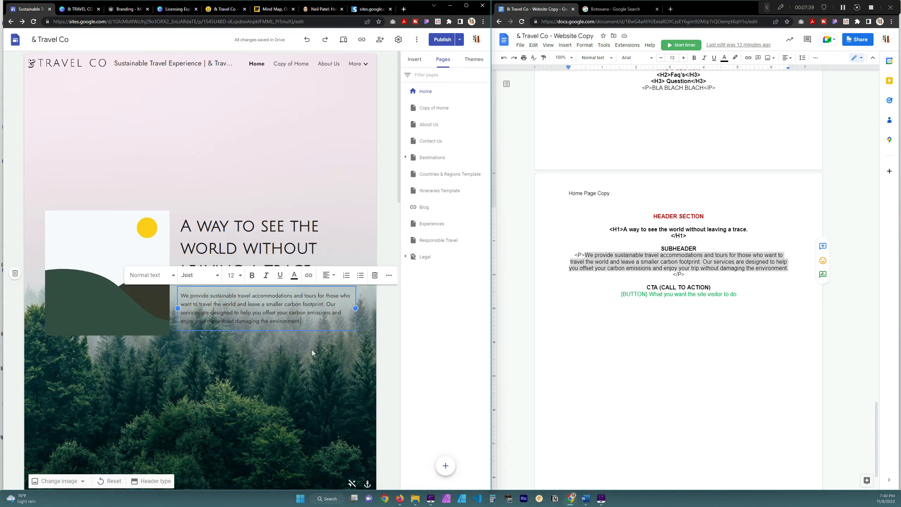
pyautogui.click(265, 336)
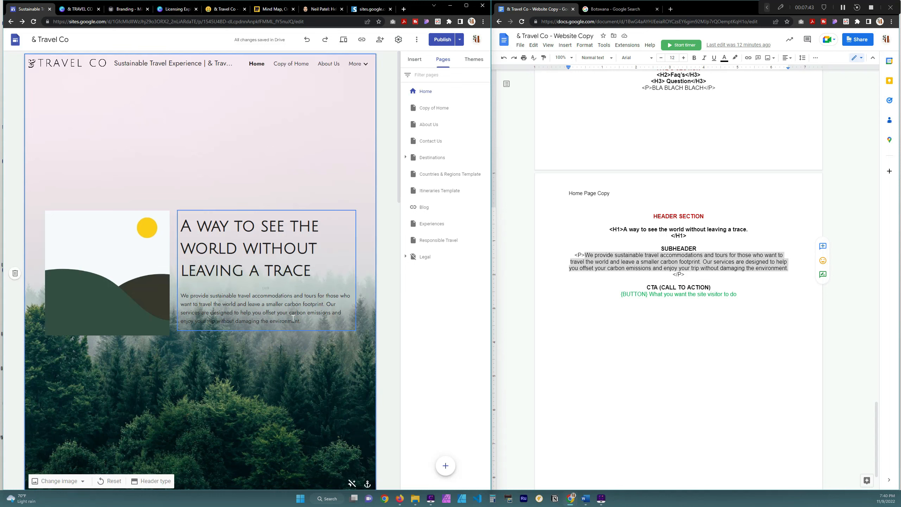
# On the Copy of Home page, remove bold from the title words "A way to see the world without leaving a" and bold "trace.".
pyautogui.click(441, 109)
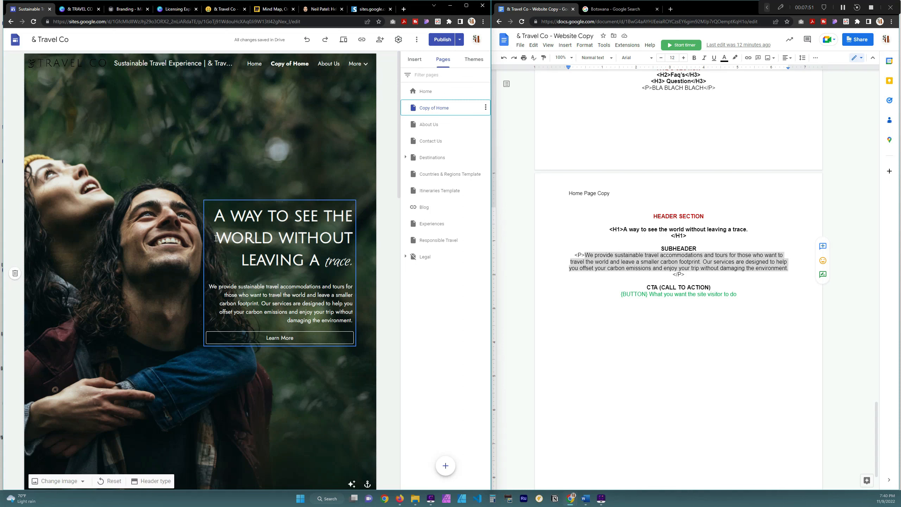
pyautogui.moveTo(216, 238); pyautogui.dragTo(231, 239)
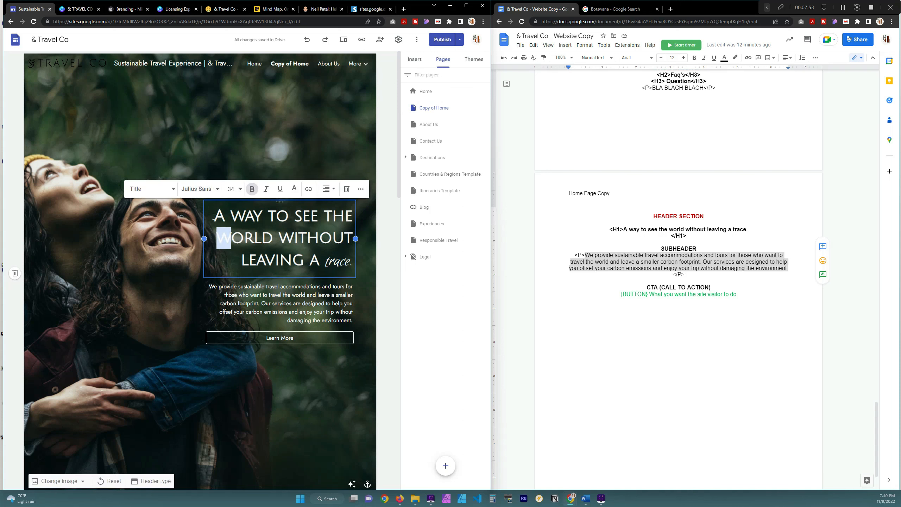
pyautogui.moveTo(215, 215); pyautogui.dragTo(321, 260)
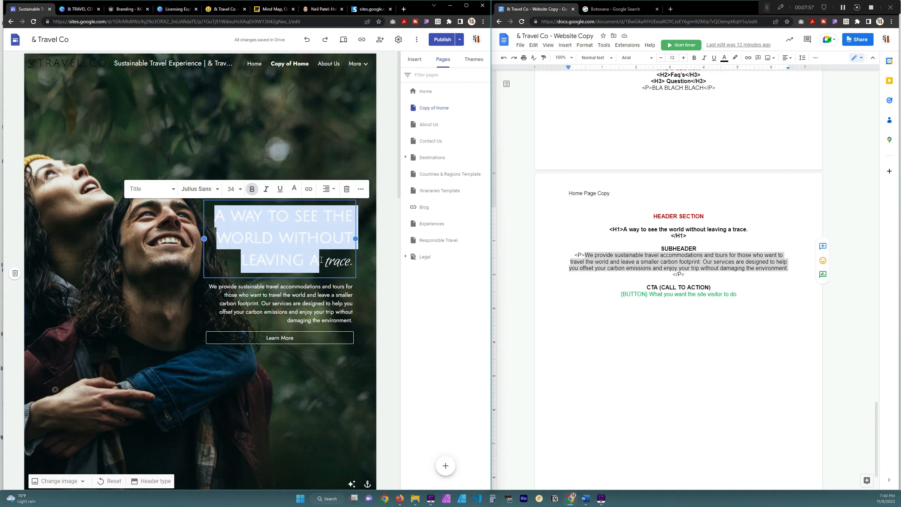
pyautogui.click(253, 194)
pyautogui.moveTo(325, 267); pyautogui.dragTo(354, 264)
pyautogui.click(252, 189)
pyautogui.click(71, 166)
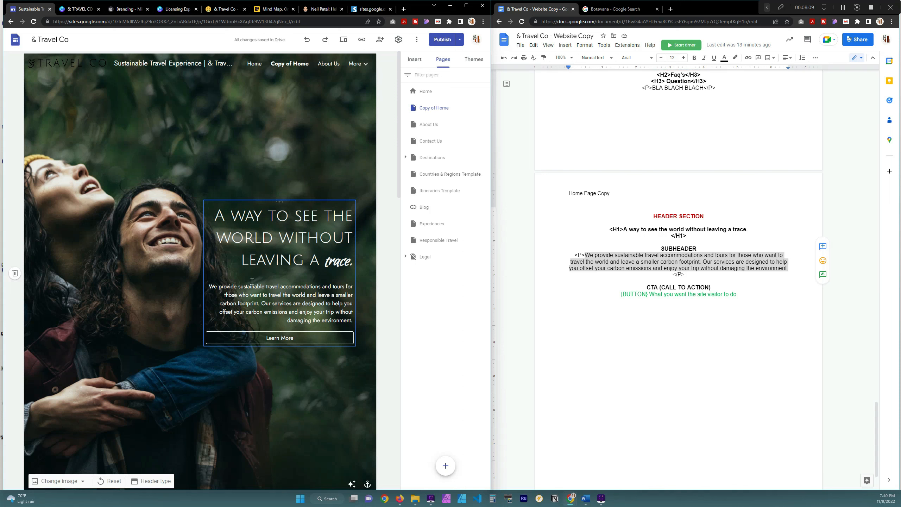
# Bold the word "world" in the Copy of Home page title.
pyautogui.moveTo(217, 237); pyautogui.dragTo(276, 238)
pyautogui.click(252, 189)
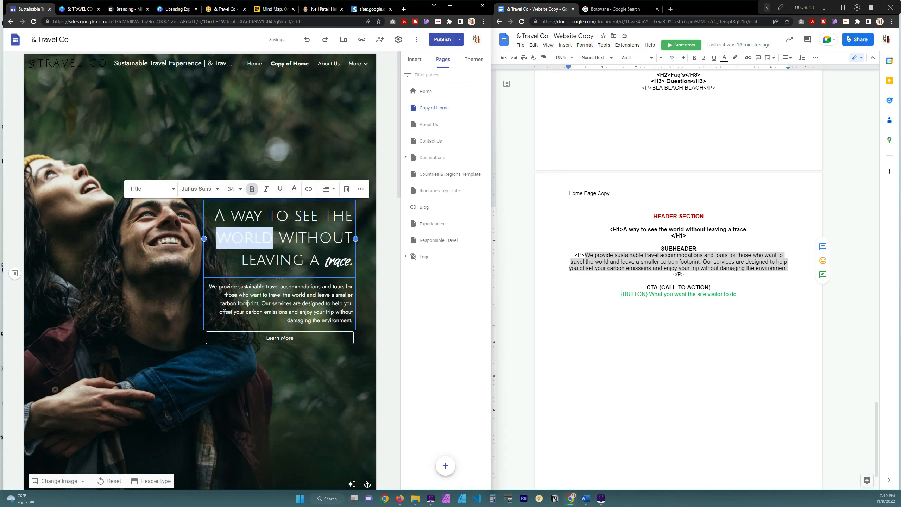
pyautogui.click(298, 261)
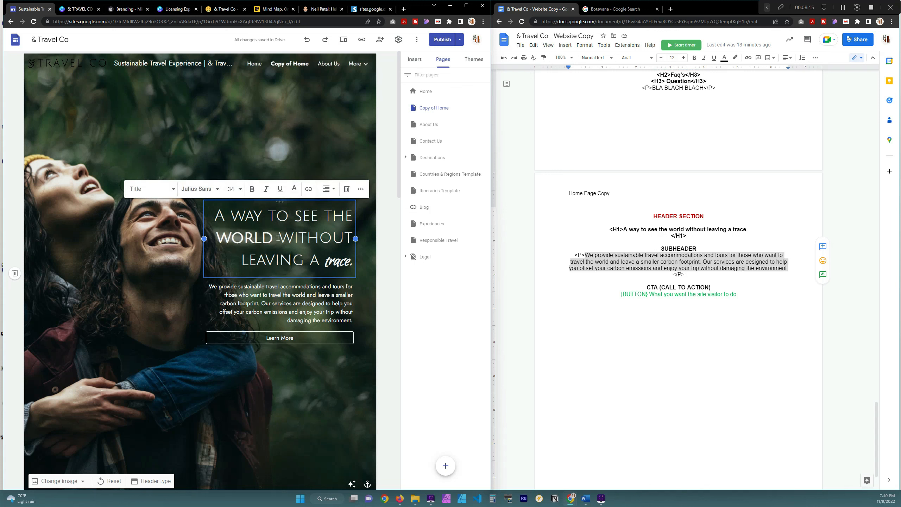
# Make "sustainable travel accommodations" bold and italic in the paragraph below the title.
pyautogui.click(271, 306)
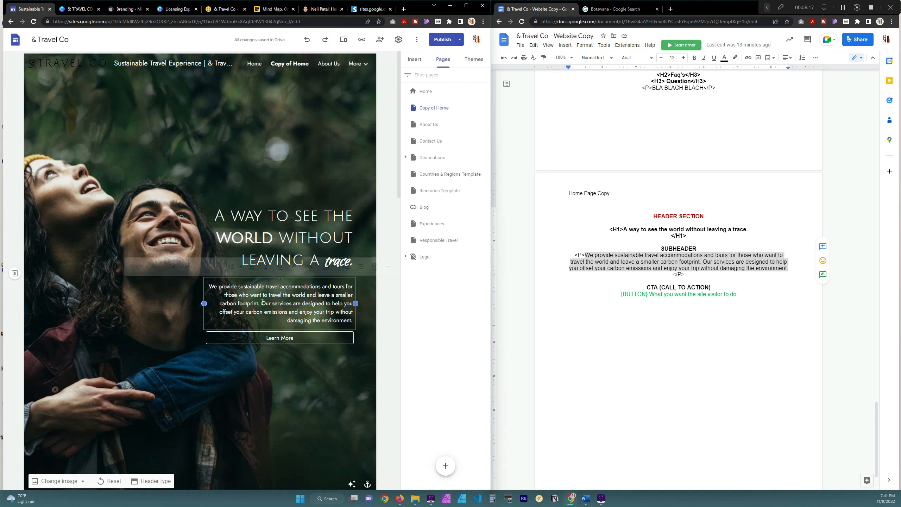
pyautogui.moveTo(238, 287); pyautogui.dragTo(319, 292)
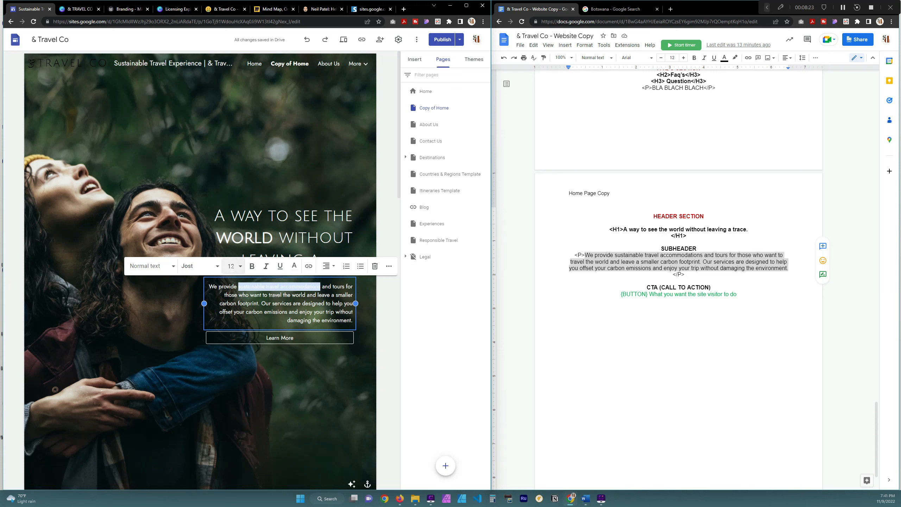
pyautogui.click(253, 266)
pyautogui.click(266, 265)
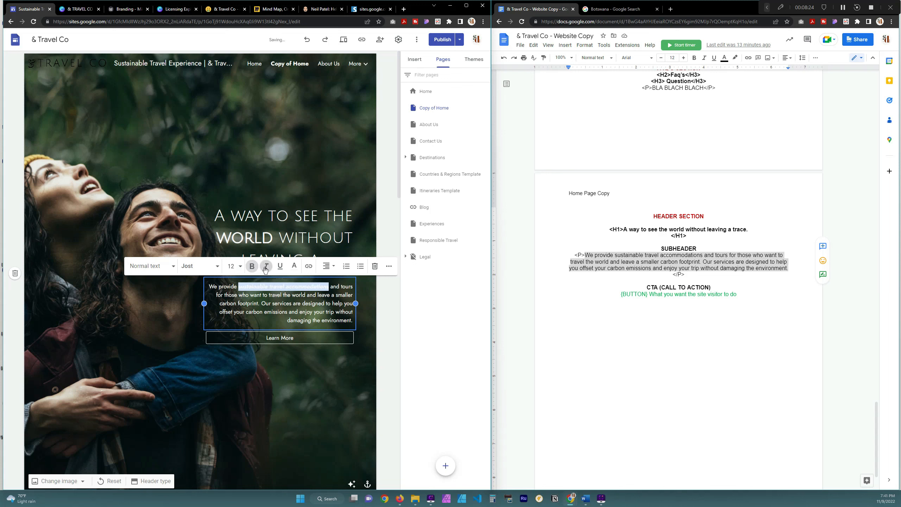
pyautogui.click(320, 312)
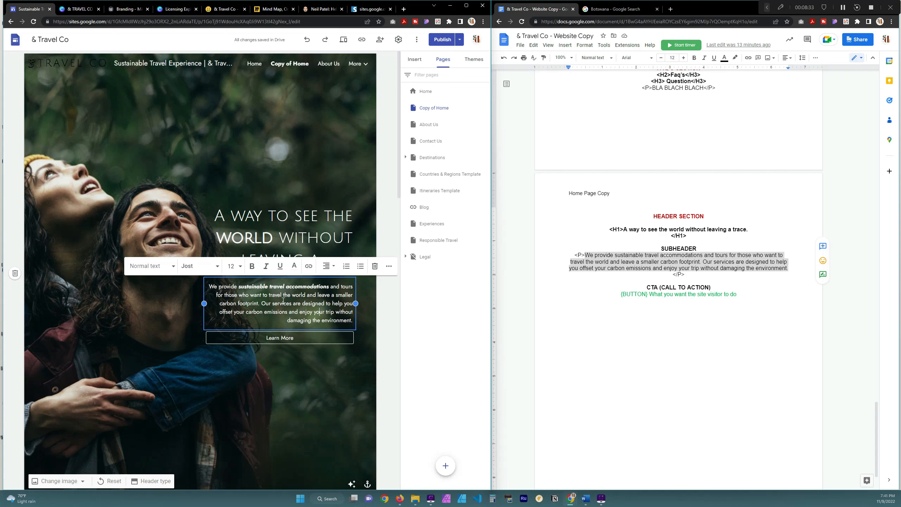
# Bold the words "travel", "carbon footprint" and "environment" in the paragraph below the title.
pyautogui.moveTo(268, 296); pyautogui.dragTo(284, 296)
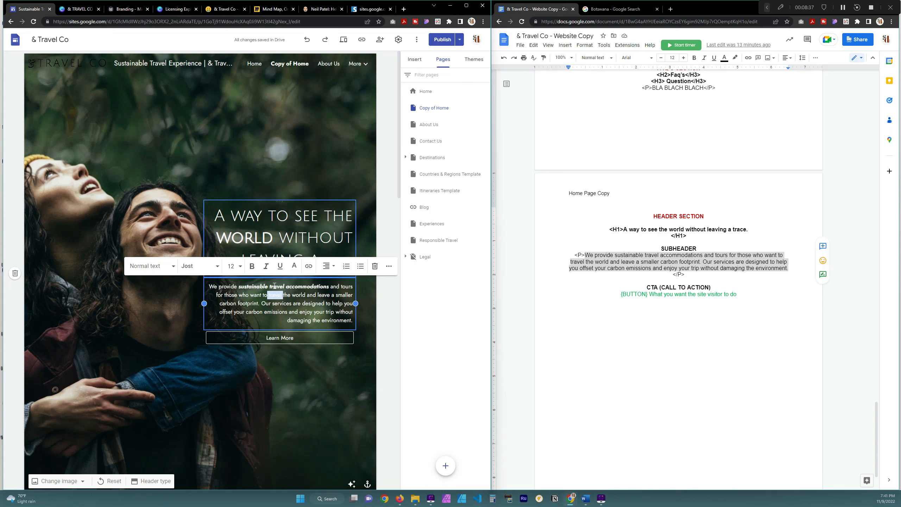
pyautogui.click(252, 265)
pyautogui.click(220, 200)
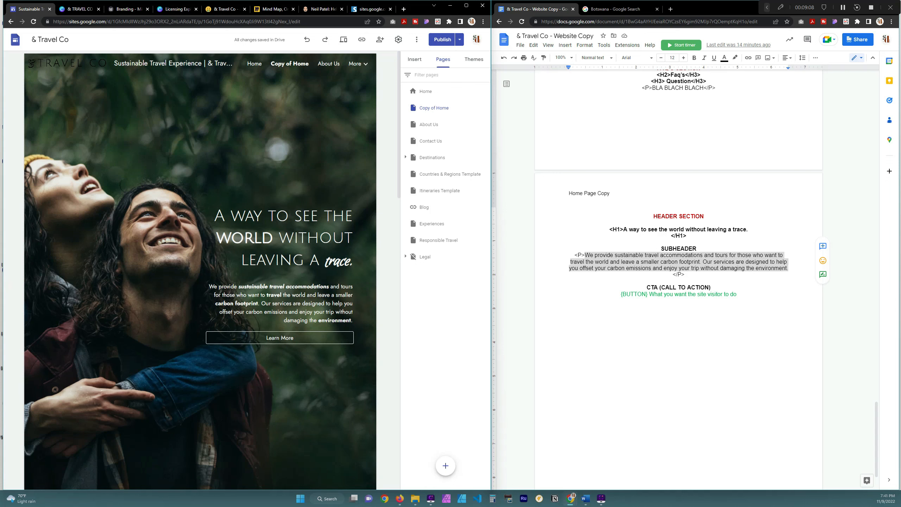
# Remove the bold formatting from the "Travel the world while benefiting the planet" heading in the green section.
pyautogui.scroll(-3, 256, 337)
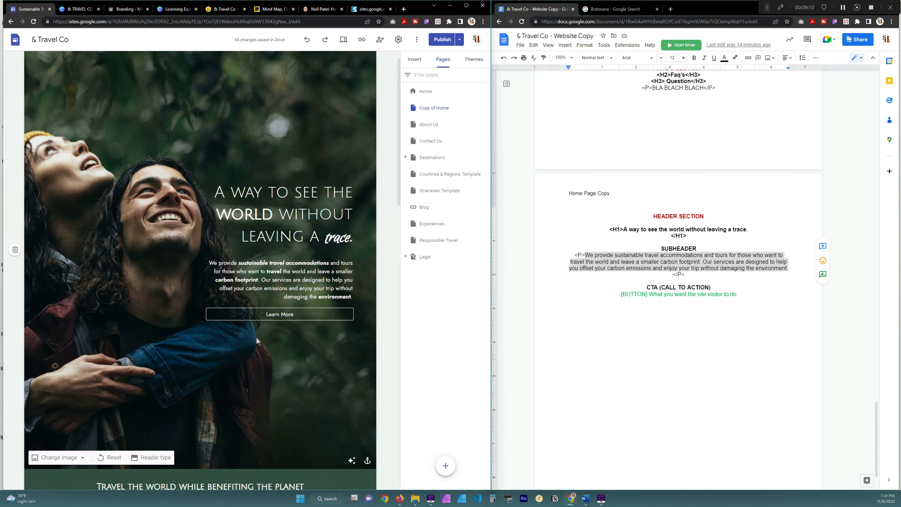
pyautogui.scroll(2, 256, 330)
pyautogui.scroll(-6, 95, 172)
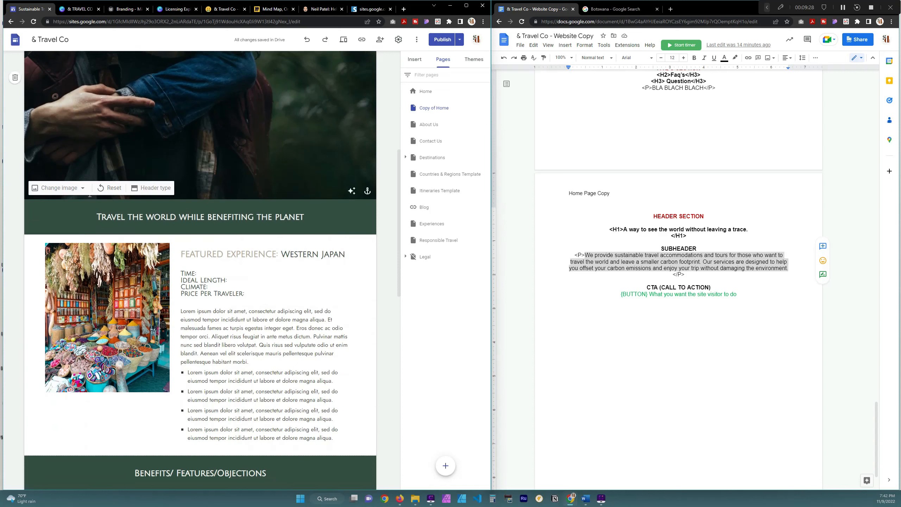
pyautogui.click(198, 218)
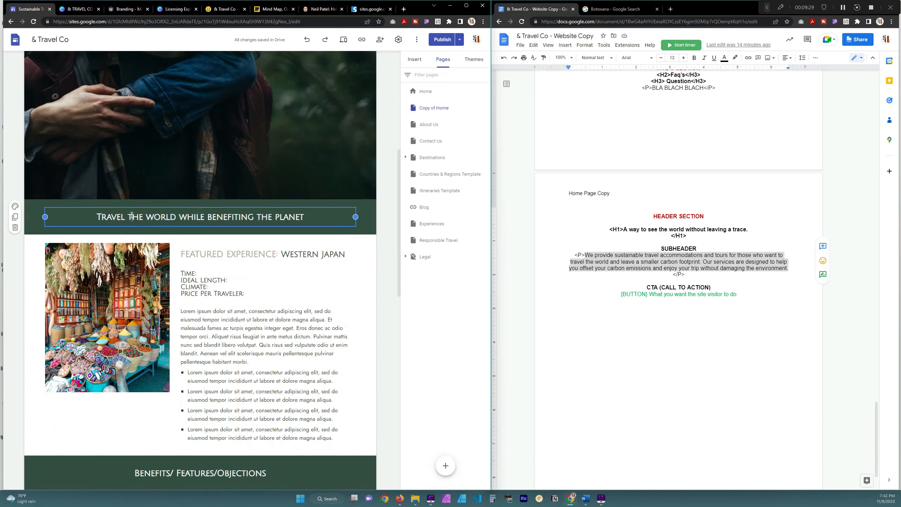
pyautogui.tripleClick(176, 218)
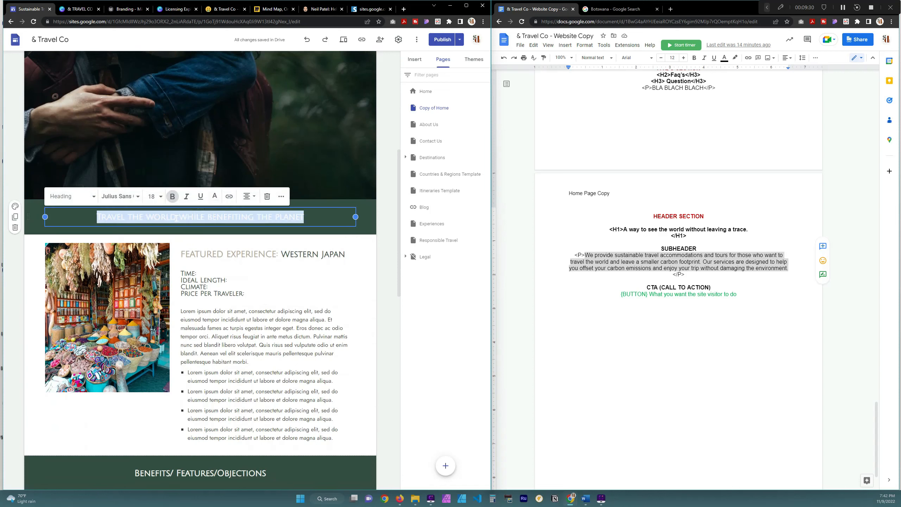
pyautogui.click(174, 197)
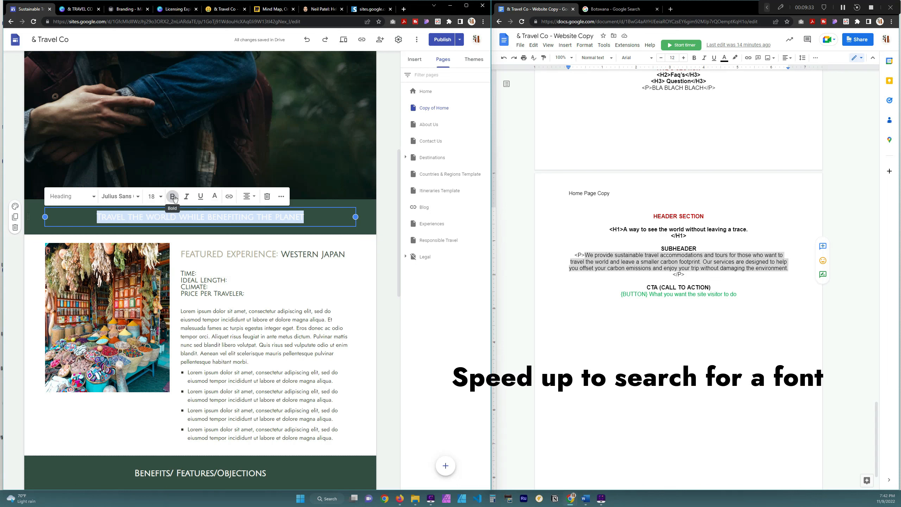
# Italicize the word "Travel" in the "Travel the world while benefiting the planet" heading.
pyautogui.click(100, 215)
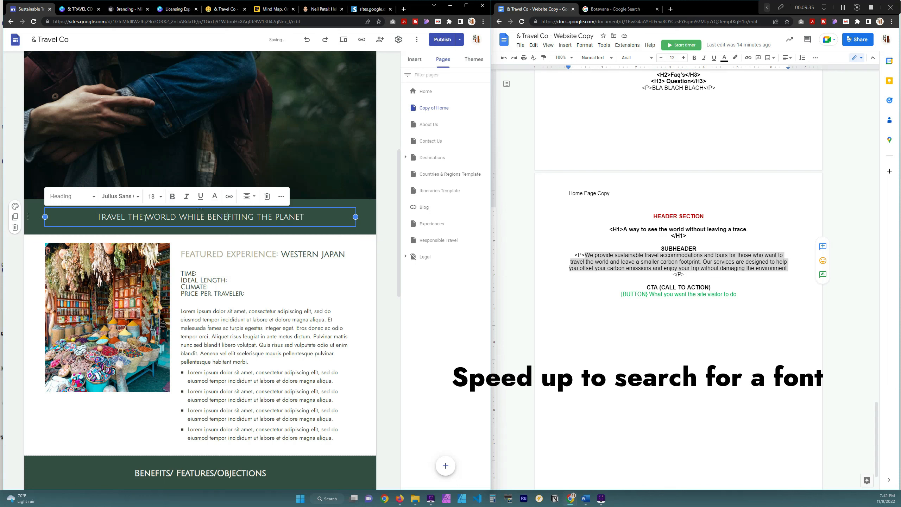
pyautogui.moveTo(99, 215); pyautogui.dragTo(131, 218)
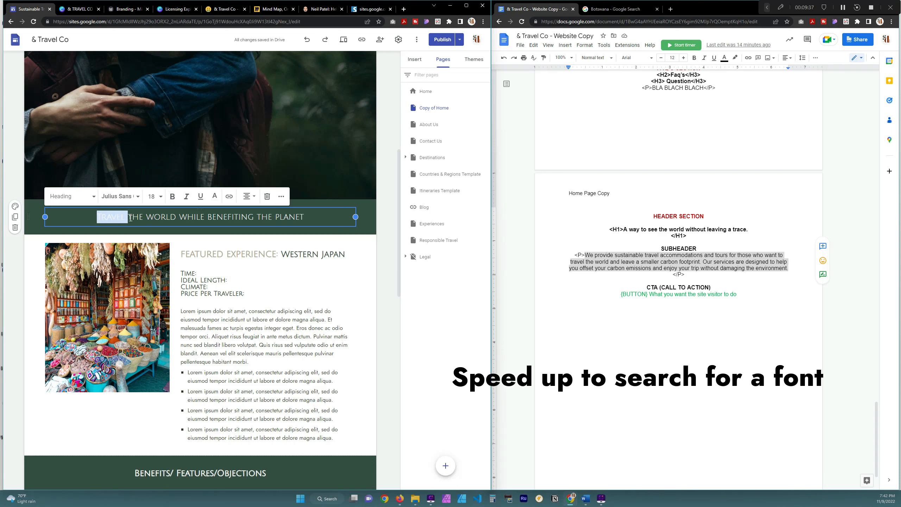
pyautogui.click(186, 196)
pyautogui.click(378, 218)
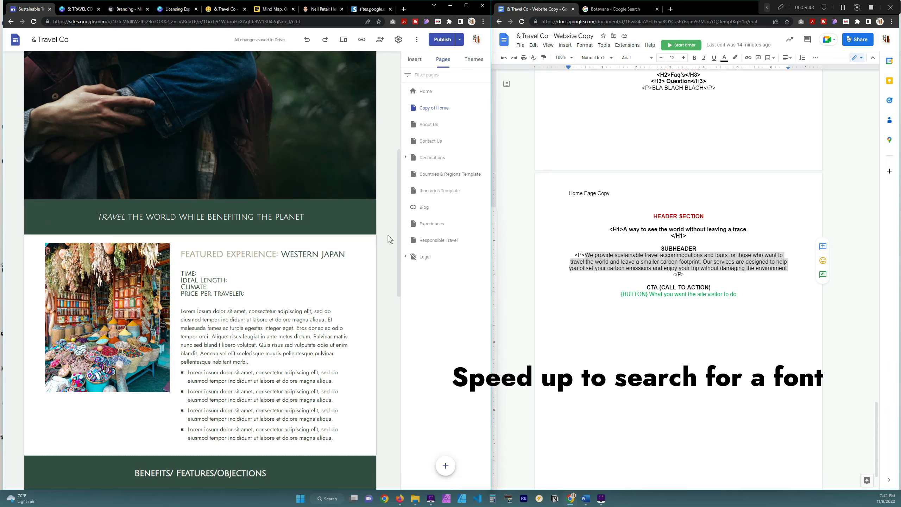
# Try a script font on the italic word "Travel" in the green section's heading.
pyautogui.scroll(4, 347, 222)
pyautogui.scroll(-3, 151, 296)
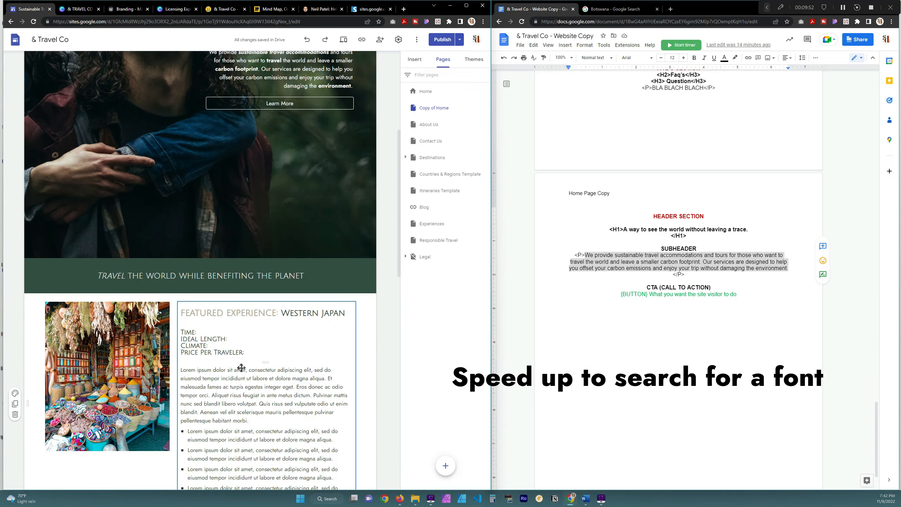
pyautogui.moveTo(125, 276); pyautogui.dragTo(97, 276)
pyautogui.click(125, 257)
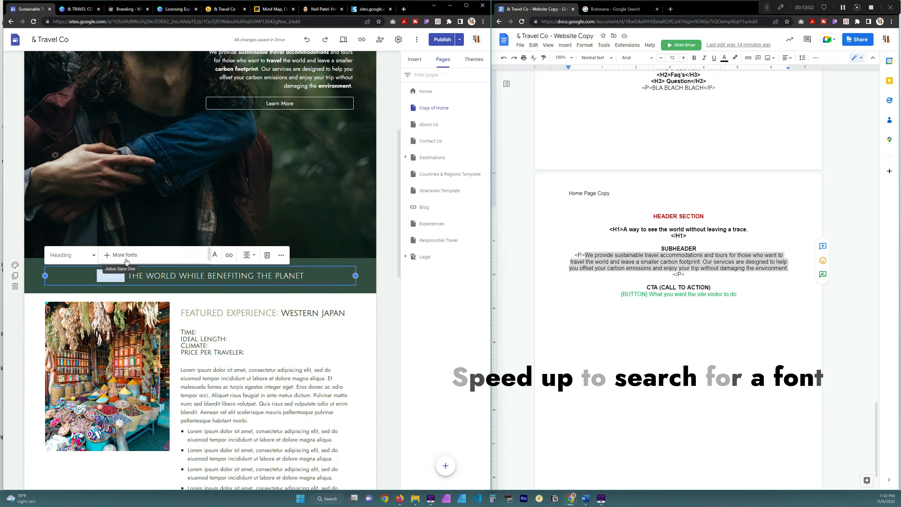
pyautogui.scroll(-2, 132, 344)
pyautogui.scroll(-10, 131, 343)
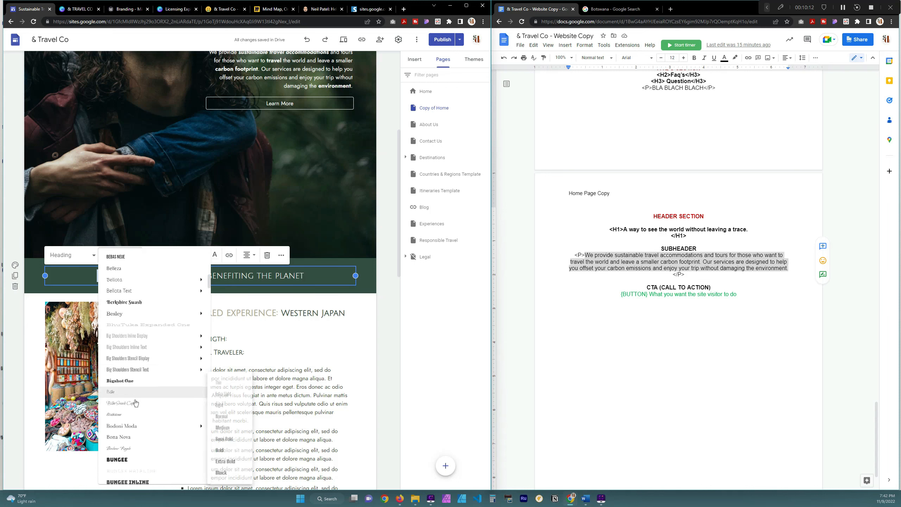
pyautogui.click(122, 300)
pyautogui.click(124, 256)
pyautogui.press('Escape')
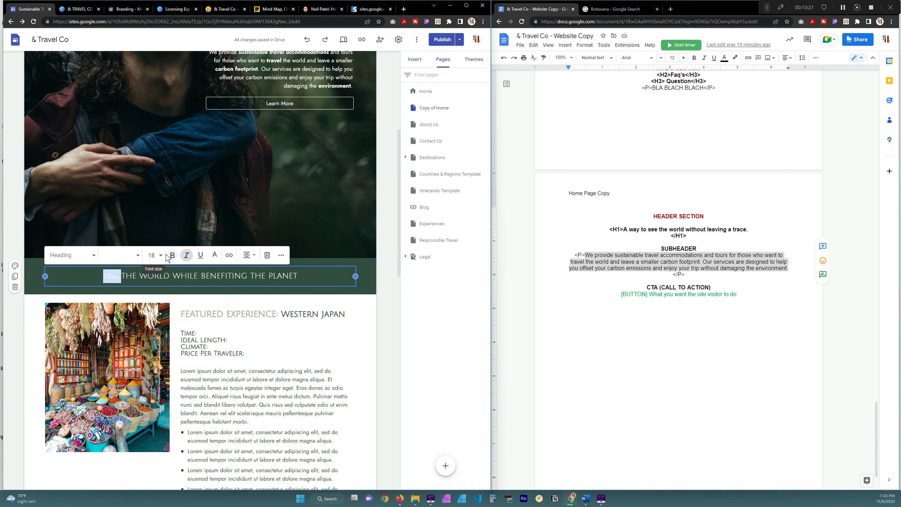
# Increase the font size of the word "Travel" in the green section's heading.
pyautogui.click(155, 256)
pyautogui.click(154, 379)
pyautogui.click(326, 264)
# Try other script fonts, including Herr Von Muellerhoff, on the italic word "Travel" in the green section's heading.
pyautogui.moveTo(125, 279); pyautogui.dragTo(100, 279)
pyautogui.click(130, 259)
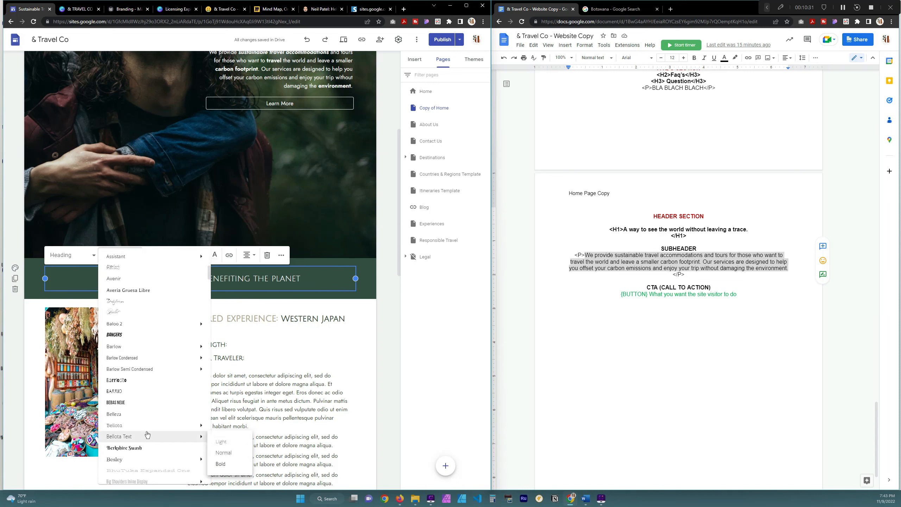
pyautogui.scroll(-4, 142, 405)
pyautogui.click(115, 322)
pyautogui.click(124, 255)
pyautogui.scroll(-15, 135, 355)
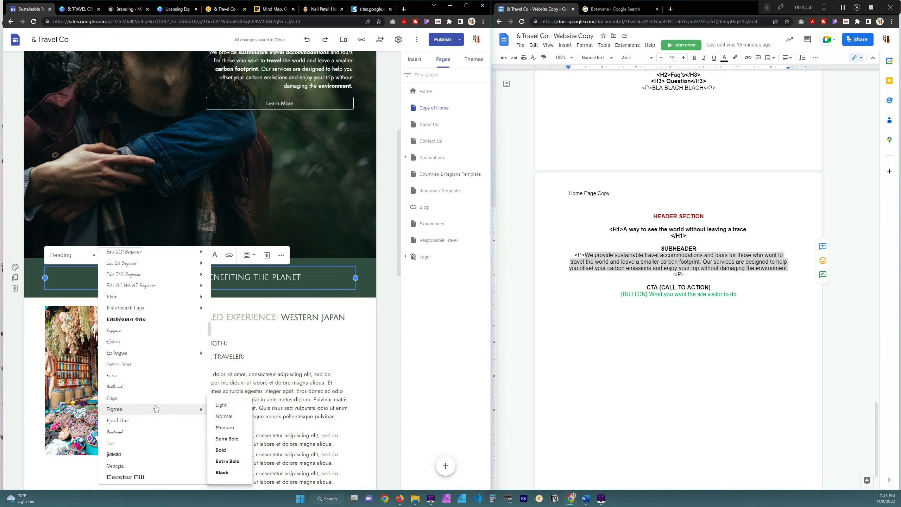
pyautogui.click(127, 331)
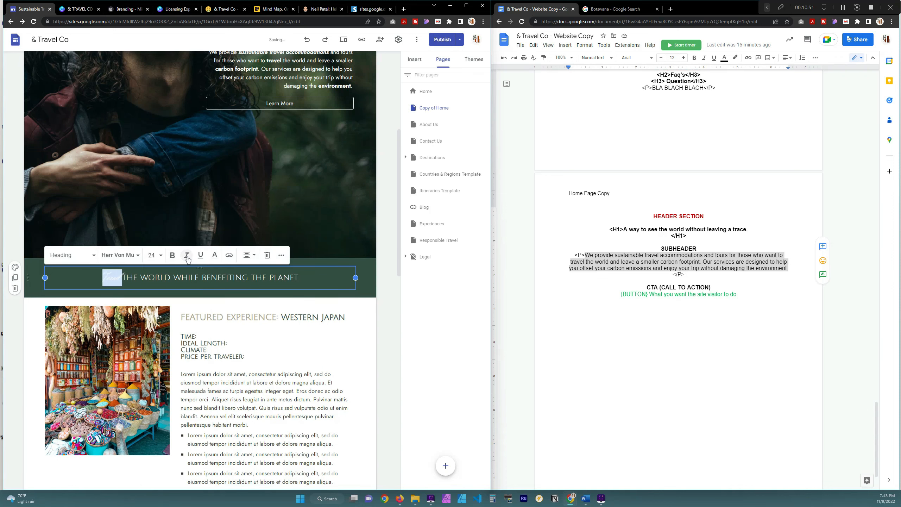
pyautogui.click(124, 255)
pyautogui.scroll(-10, 142, 397)
pyautogui.scroll(-8, 141, 397)
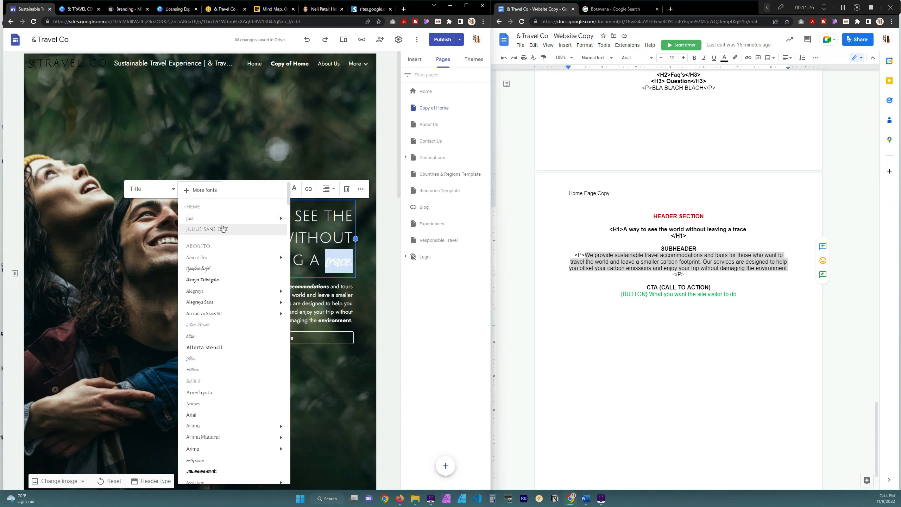
# Try Playball and other script fonts on the word "trace" in the header title.
pyautogui.scroll(-5, 231, 423)
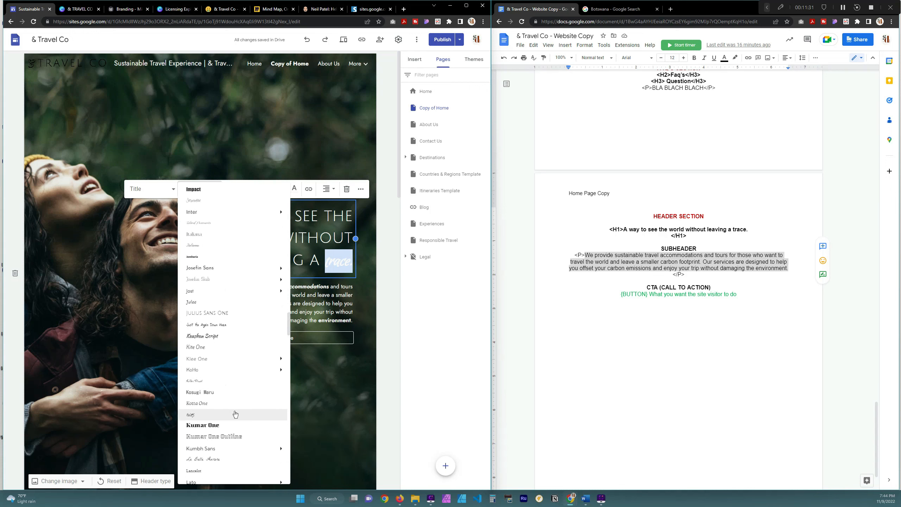
pyautogui.scroll(-10, 231, 424)
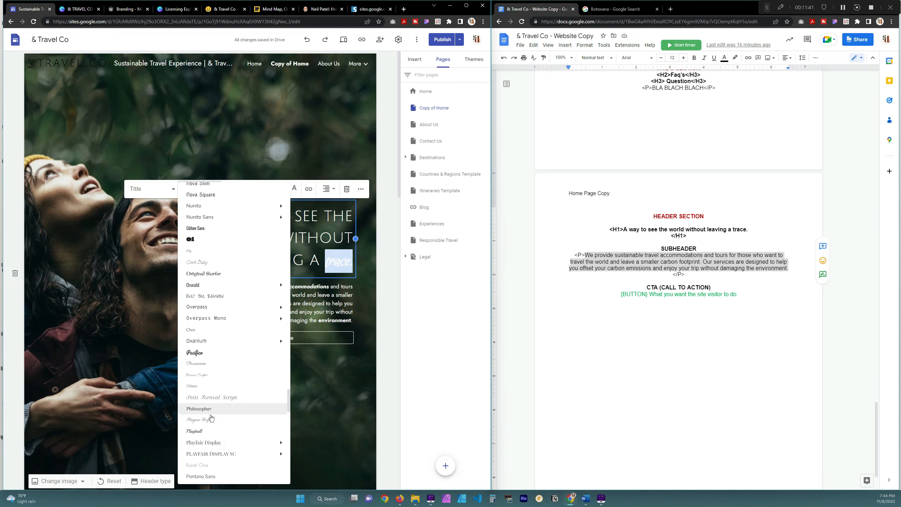
pyautogui.click(213, 421)
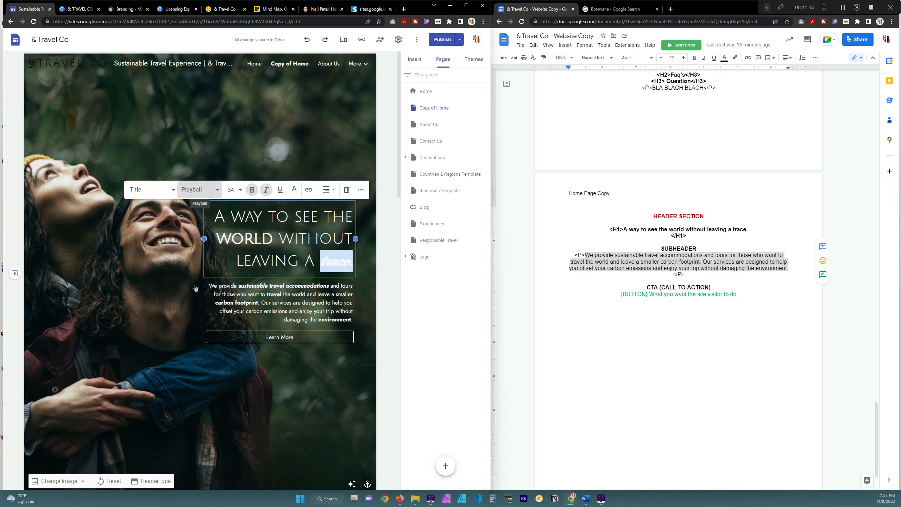
pyautogui.click(200, 189)
pyautogui.click(210, 332)
pyautogui.click(200, 189)
pyautogui.scroll(-10, 231, 368)
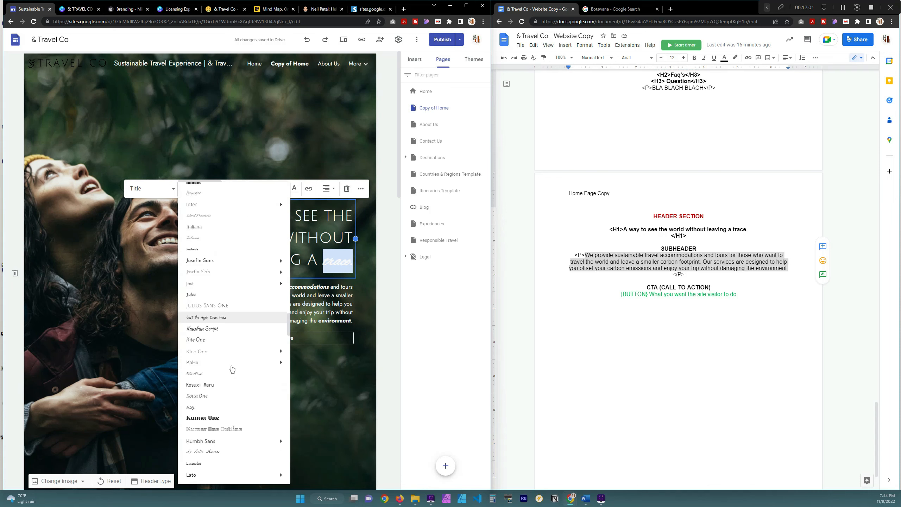
pyautogui.click(213, 386)
# Apply the Whisper font to the word "trace" in the header title.
pyautogui.moveTo(331, 262); pyautogui.dragTo(350, 262)
pyautogui.click(200, 189)
pyautogui.scroll(-20, 214, 422)
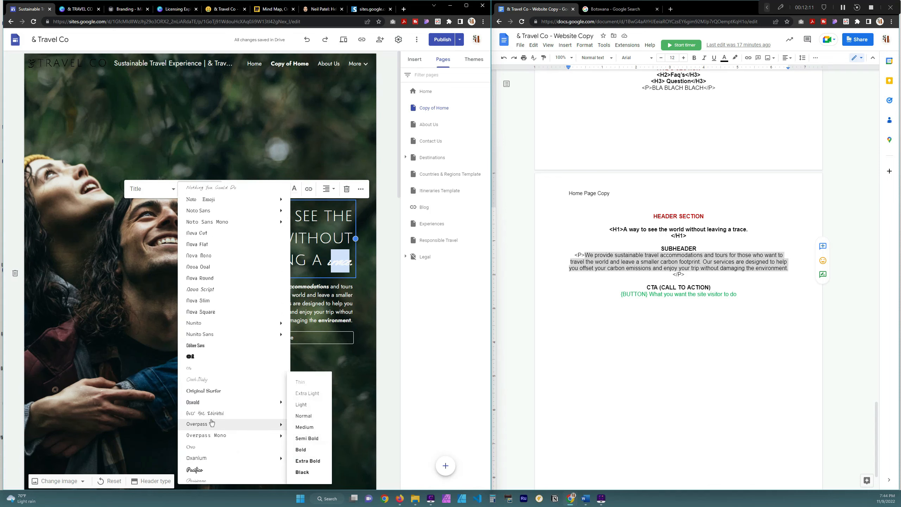
pyautogui.click(209, 349)
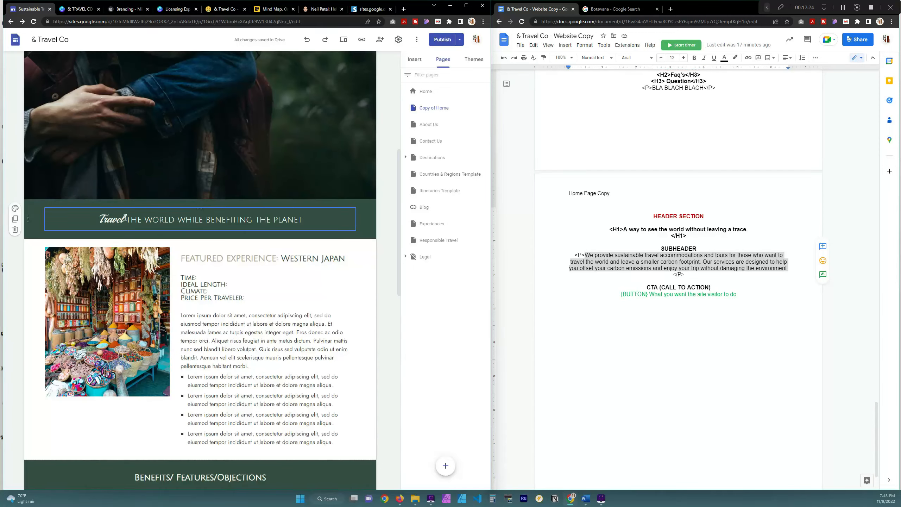
# Apply the Whisper font to the italic word "Travel" in the green section's heading.
pyautogui.moveTo(126, 218); pyautogui.dragTo(100, 219)
pyautogui.click(121, 197)
pyautogui.scroll(-20, 139, 356)
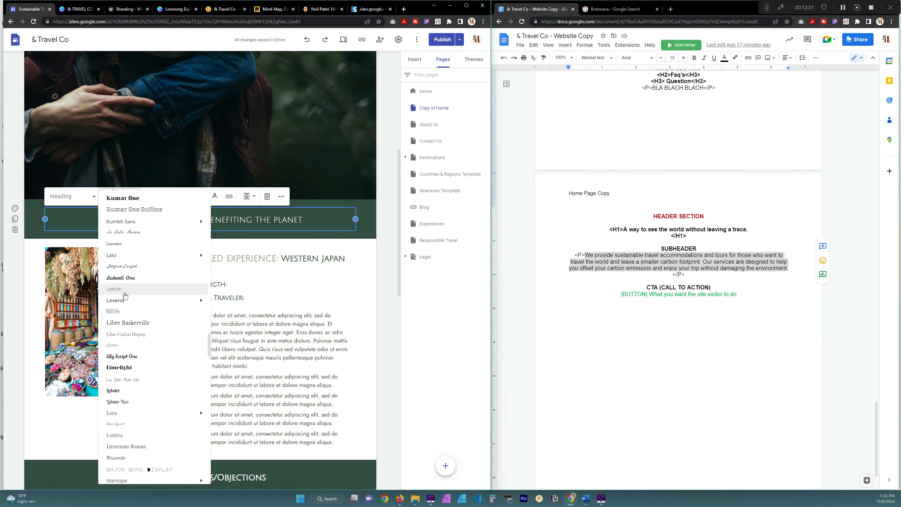
pyautogui.scroll(-10, 125, 384)
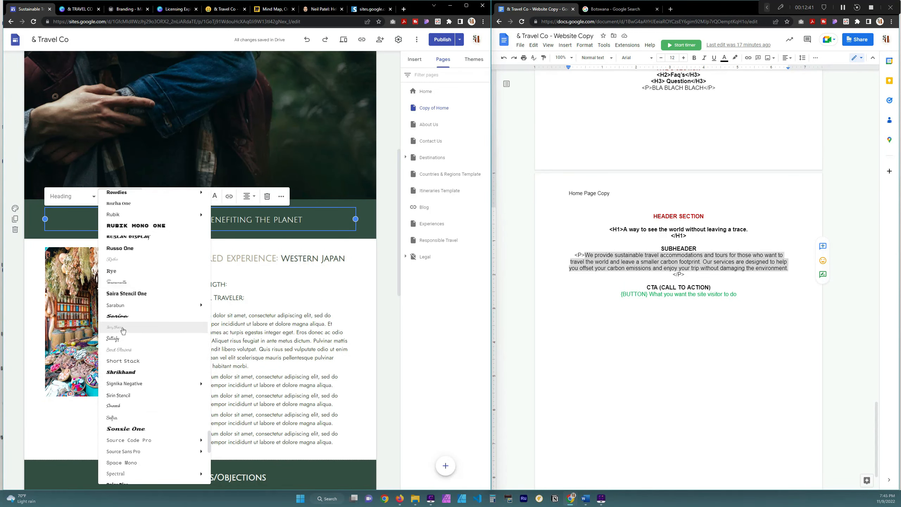
pyautogui.click(120, 328)
pyautogui.click(129, 200)
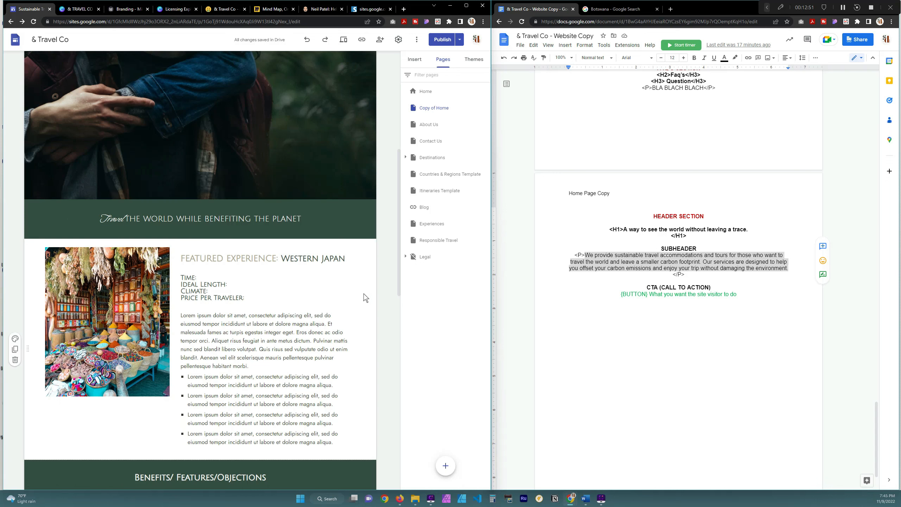
pyautogui.click(201, 220)
pyautogui.press('Escape')
# Try font size 18 on the word "Travel" in the green section's heading, and revert the size change.
pyautogui.scroll(5, 201, 220)
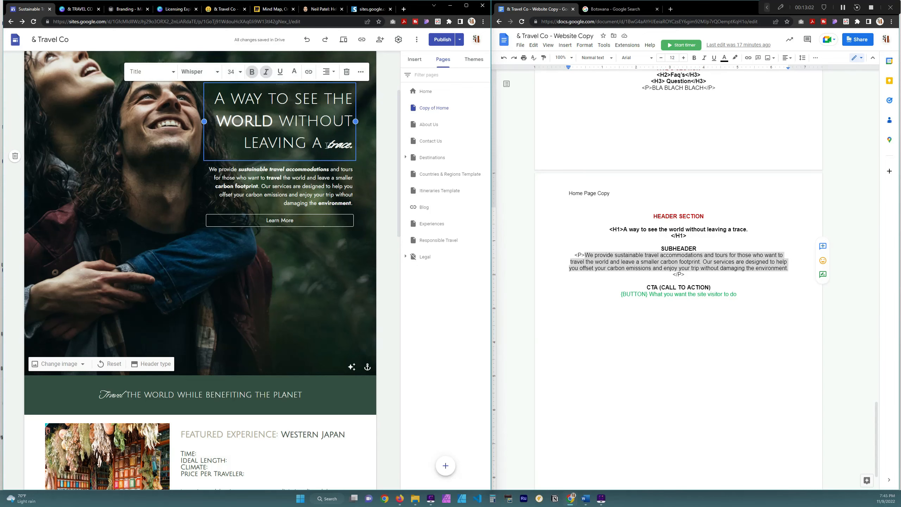
pyautogui.click(114, 396)
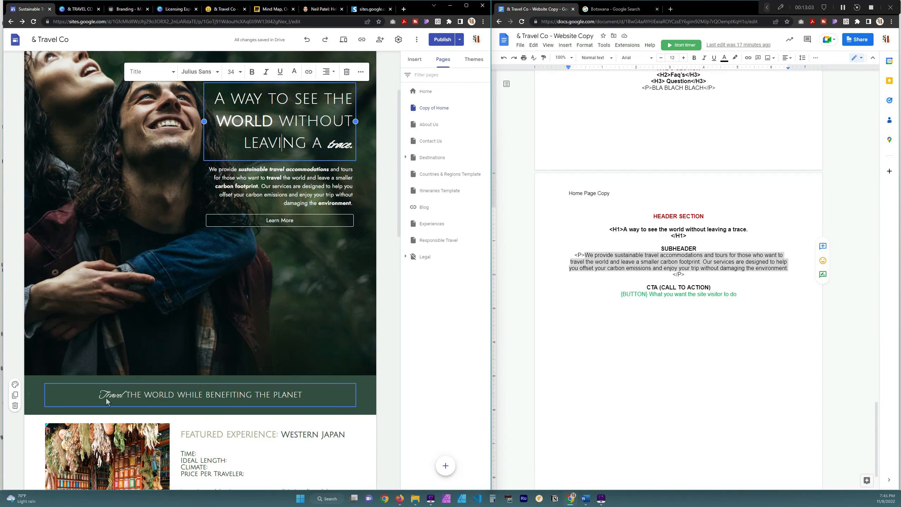
pyautogui.click(153, 395)
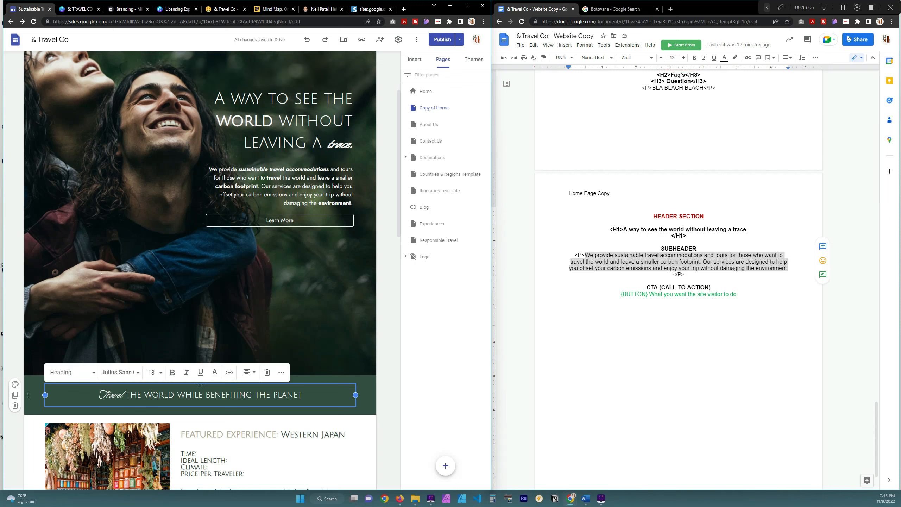
pyautogui.moveTo(99, 394); pyautogui.dragTo(127, 395)
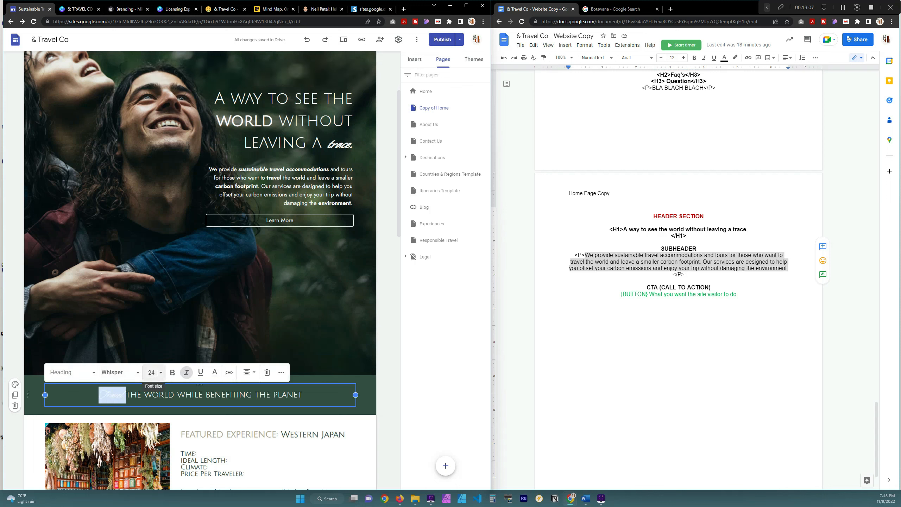
pyautogui.click(161, 372)
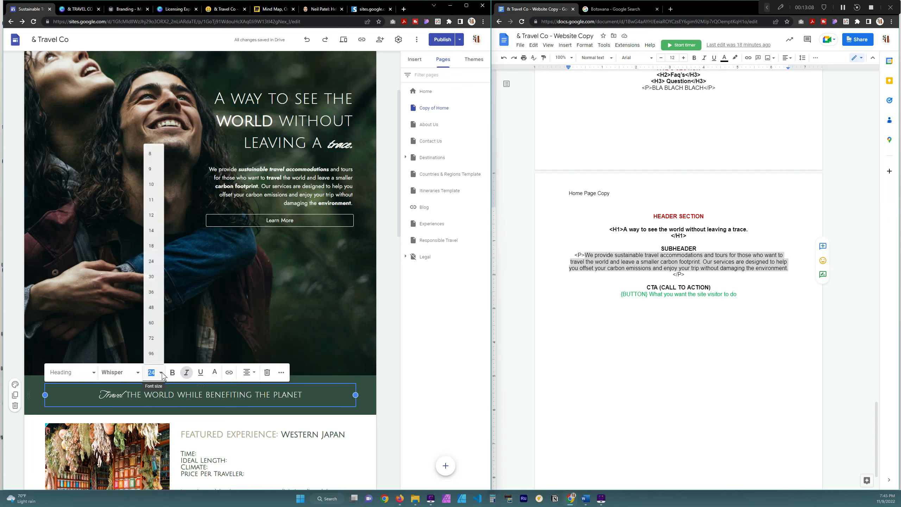
pyautogui.click(153, 242)
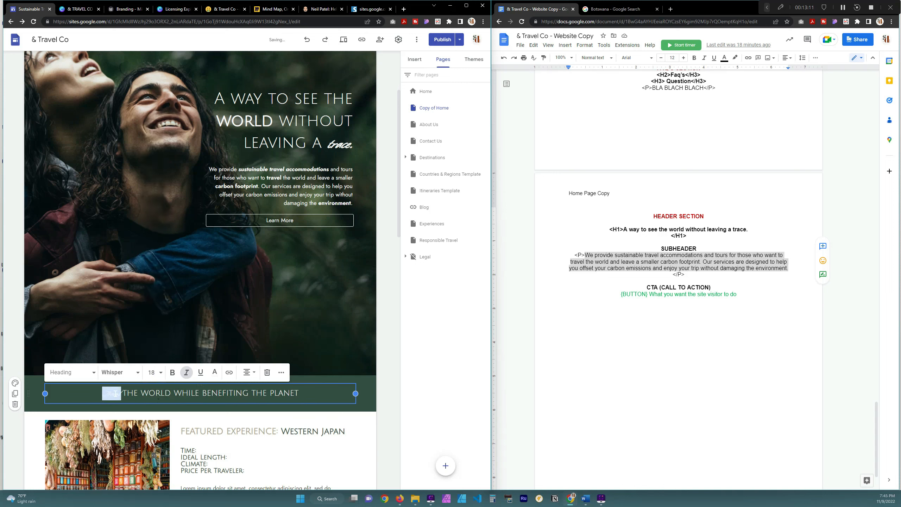
pyautogui.click(152, 372)
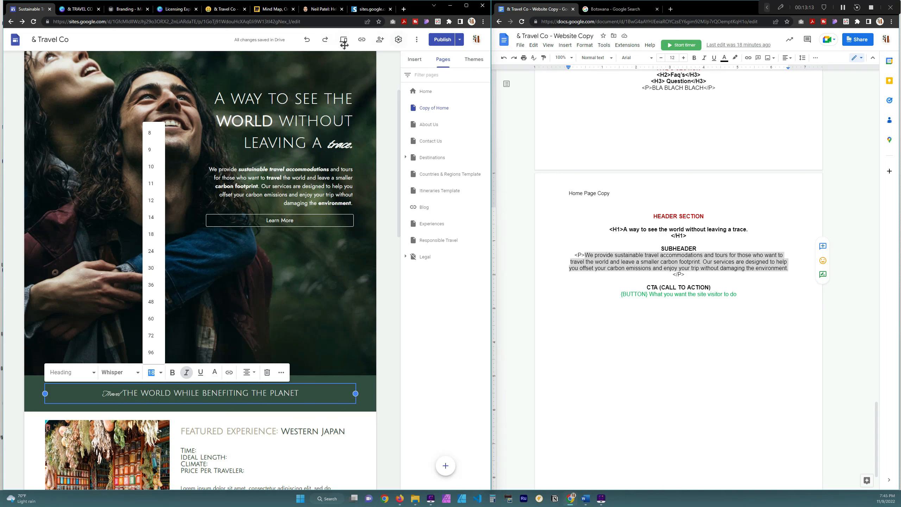
pyautogui.press('Escape')
pyautogui.click(284, 362)
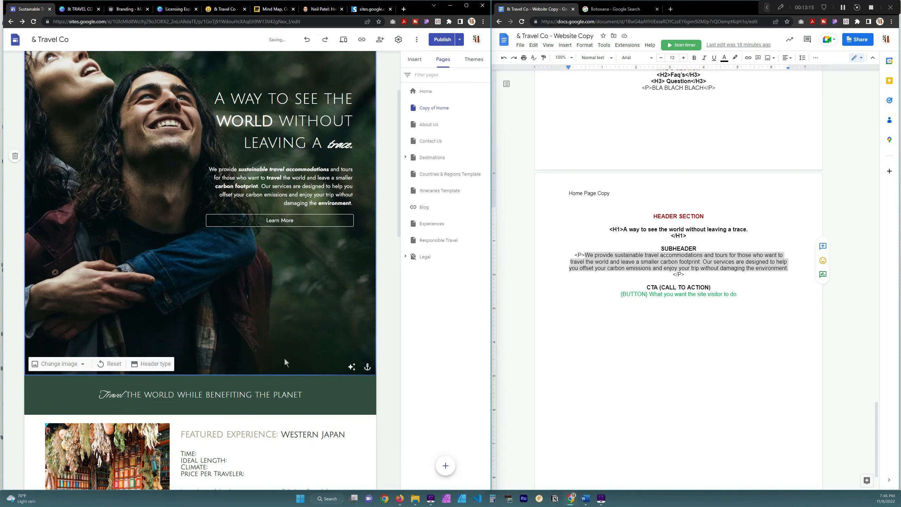
# Review the home page copy from the featured experience and benefits sections back up to the header.
pyautogui.click(440, 39)
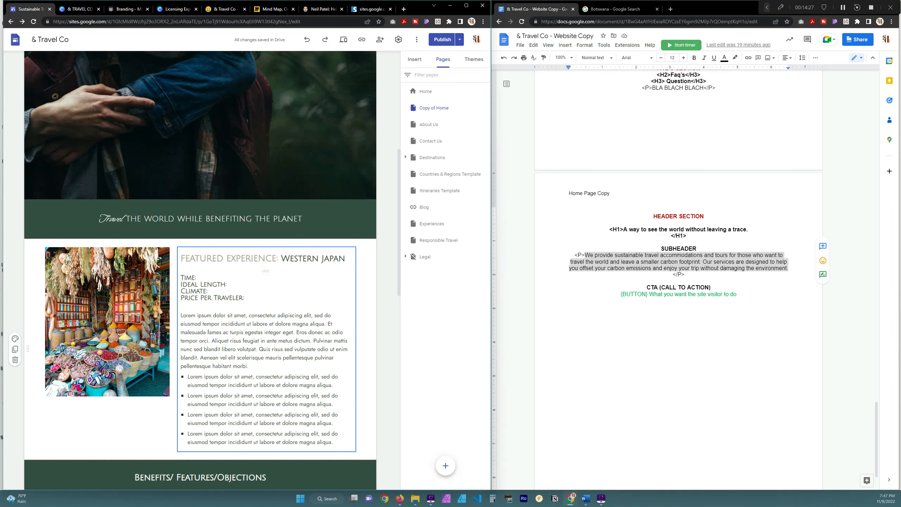
pyautogui.scroll(-8, 249, 286)
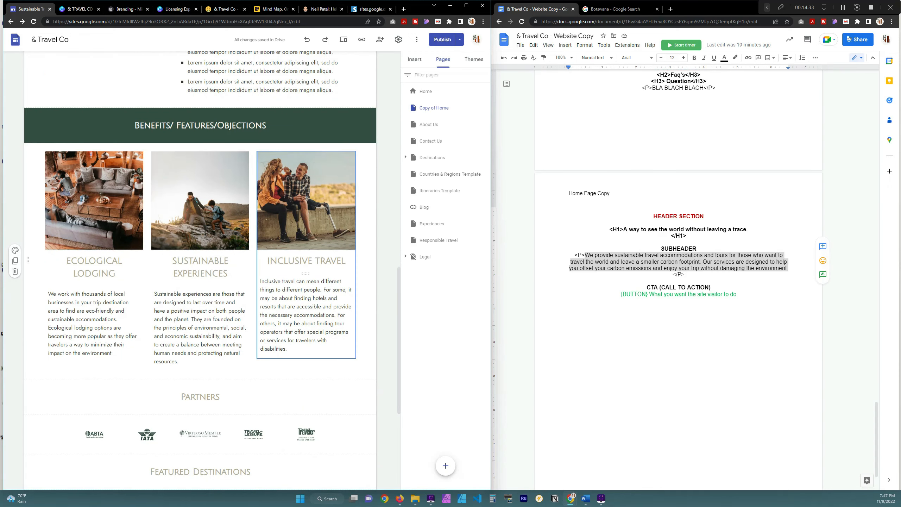
pyautogui.scroll(7, 283, 214)
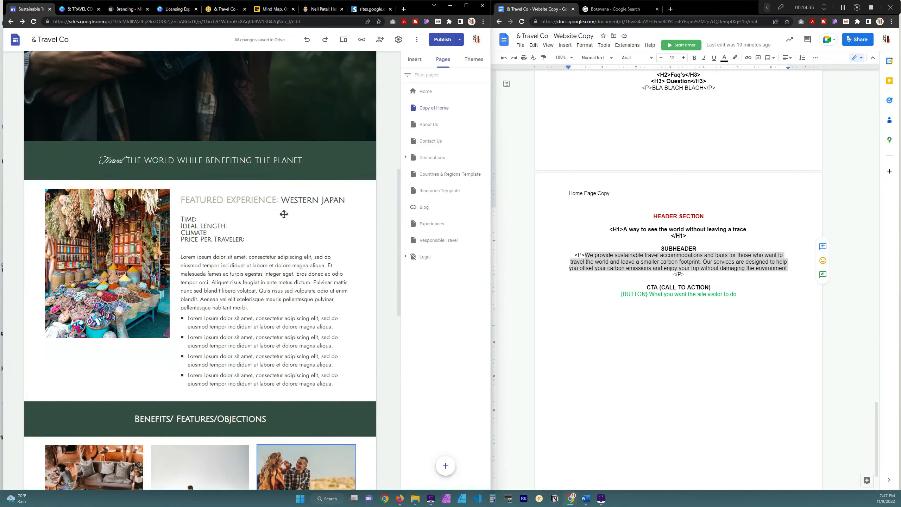
pyautogui.scroll(-7, 283, 211)
pyautogui.scroll(4, 256, 209)
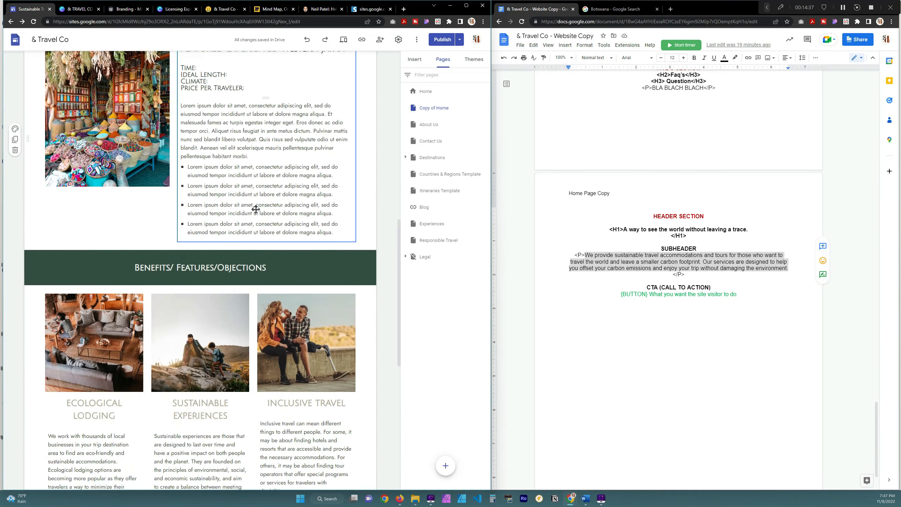
pyautogui.scroll(8, 256, 209)
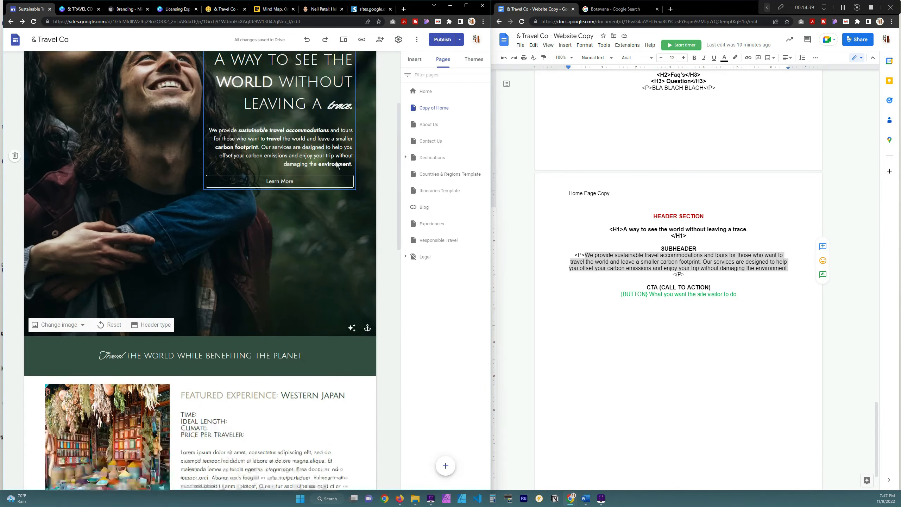
pyautogui.scroll(4, 336, 160)
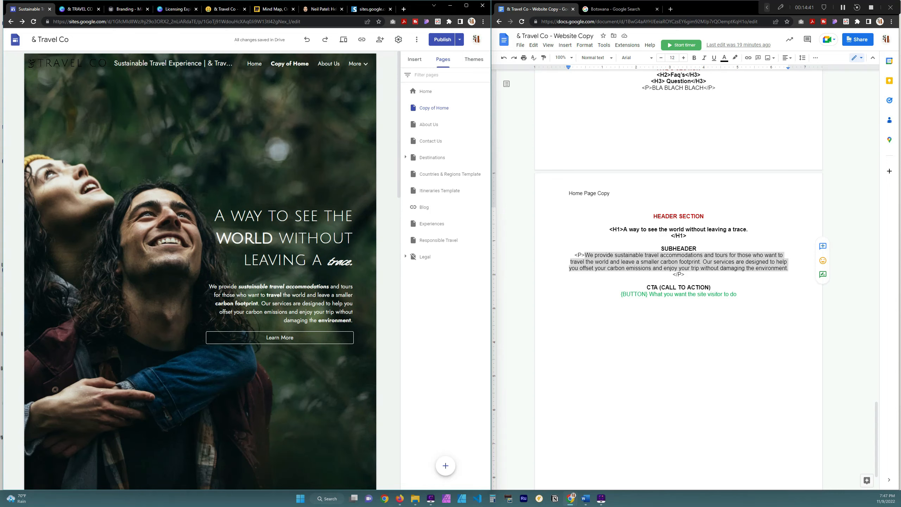
# Locate the home page copy outline in the website copy document and highlight its header section block.
pyautogui.moveTo(652, 216); pyautogui.dragTo(738, 308)
pyautogui.click(569, 312)
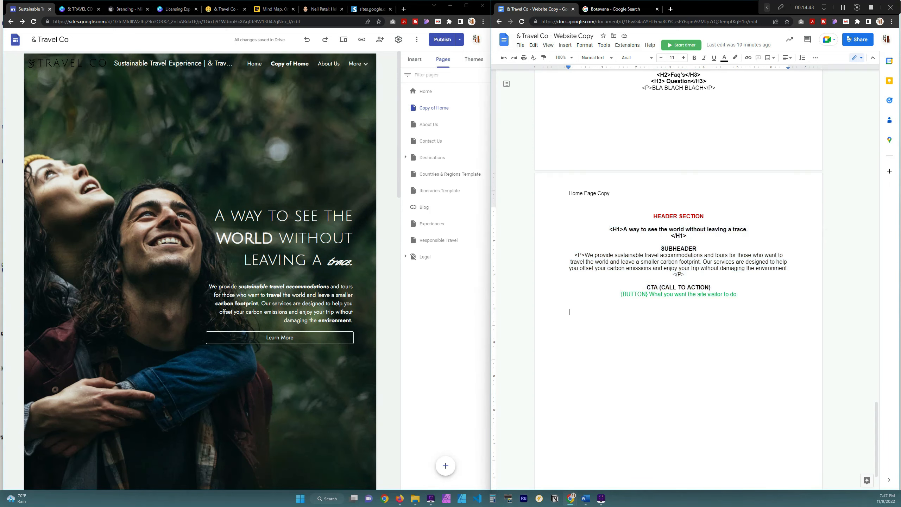
pyautogui.scroll(10, 678, 281)
pyautogui.scroll(-3, 678, 281)
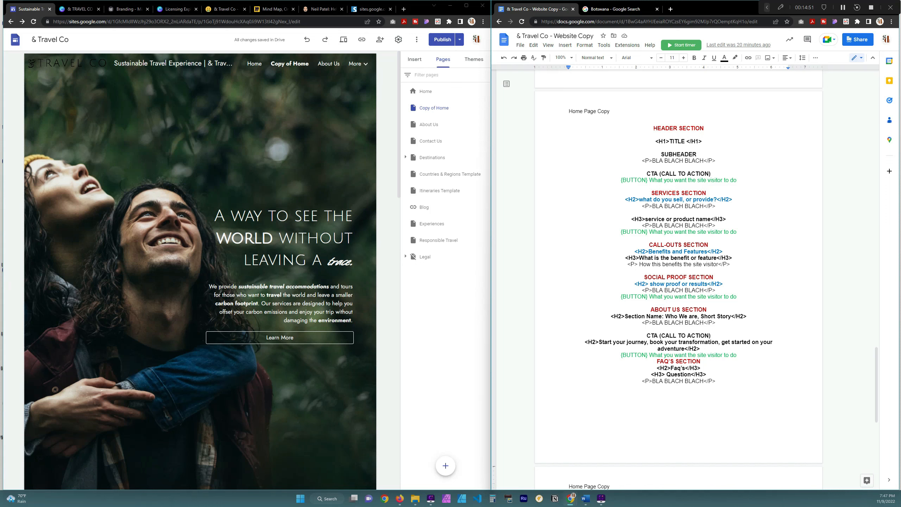
pyautogui.moveTo(654, 129); pyautogui.dragTo(740, 181)
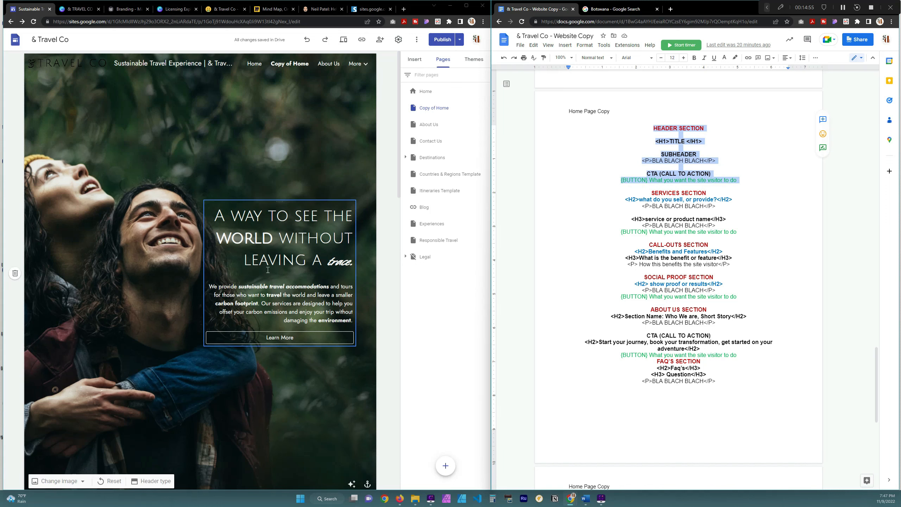
# Compare the site's green heading band and featured experience section with the copy document's section outline.
pyautogui.scroll(-10, 69, 229)
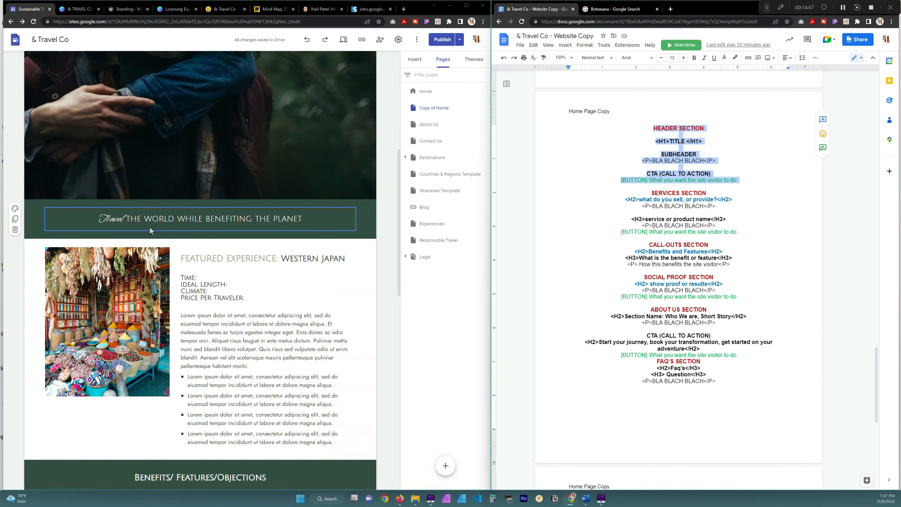
pyautogui.scroll(2, 268, 220)
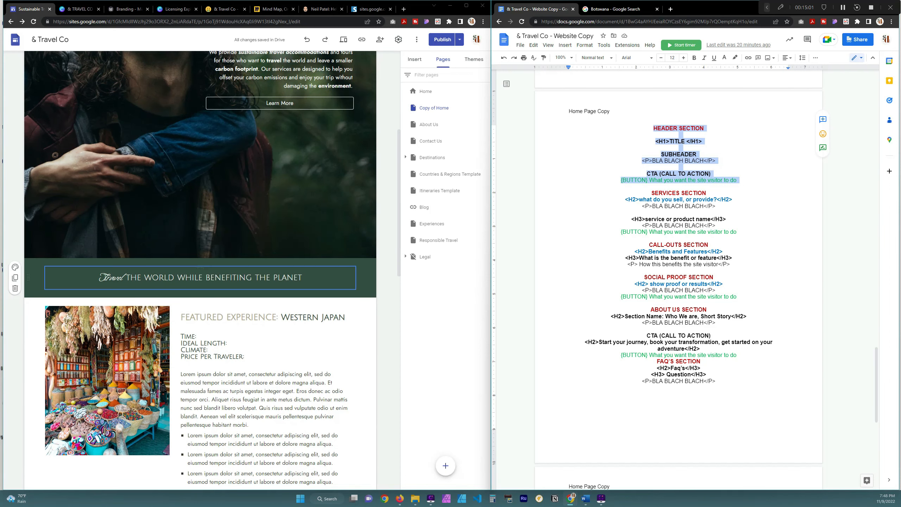
pyautogui.click(367, 278)
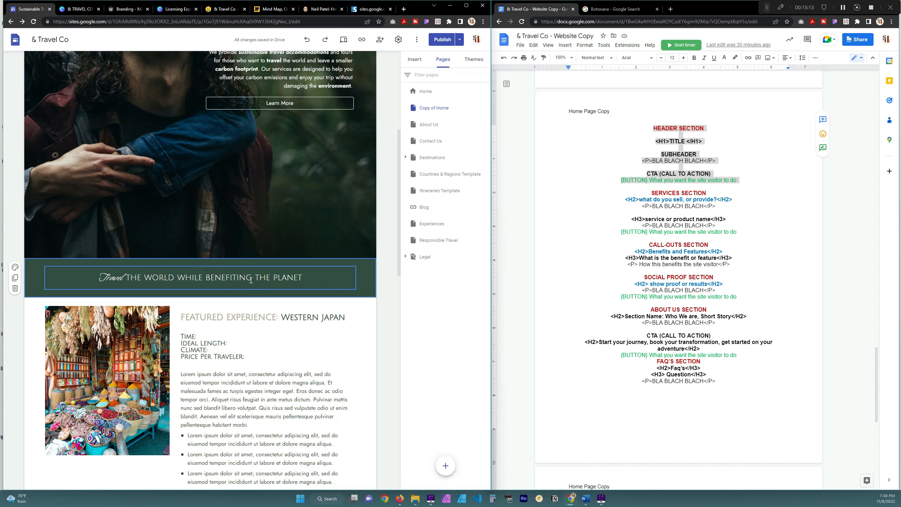
pyautogui.scroll(-2, 312, 273)
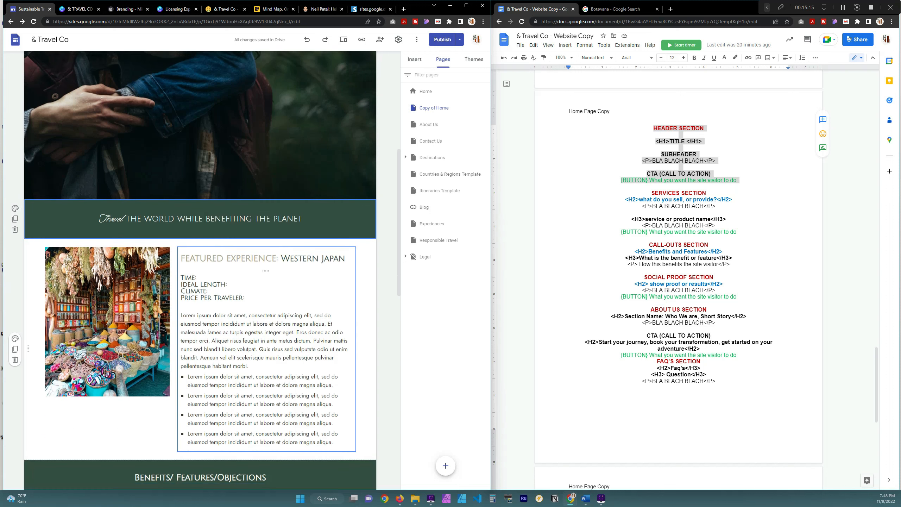
pyautogui.scroll(-4, 312, 273)
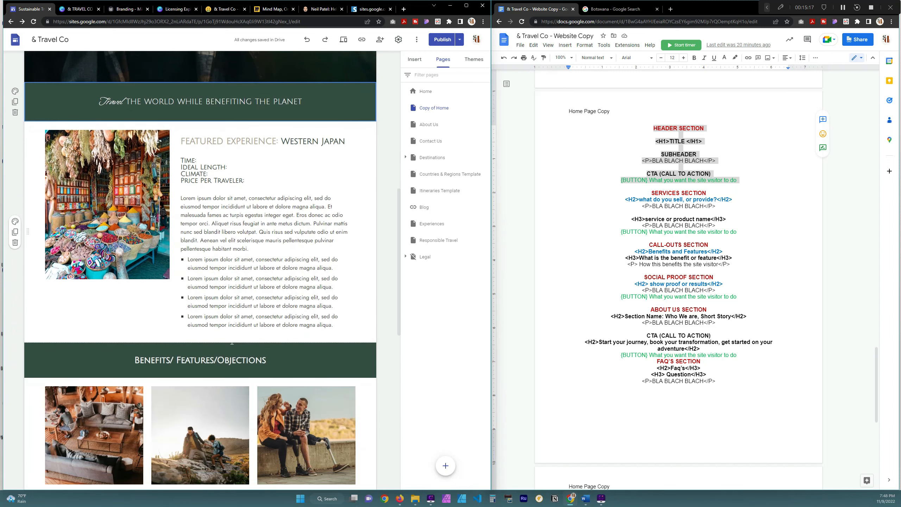
# Enlarge the market photo in the featured experience section downward to match the height of the text beside it.
pyautogui.click(127, 210)
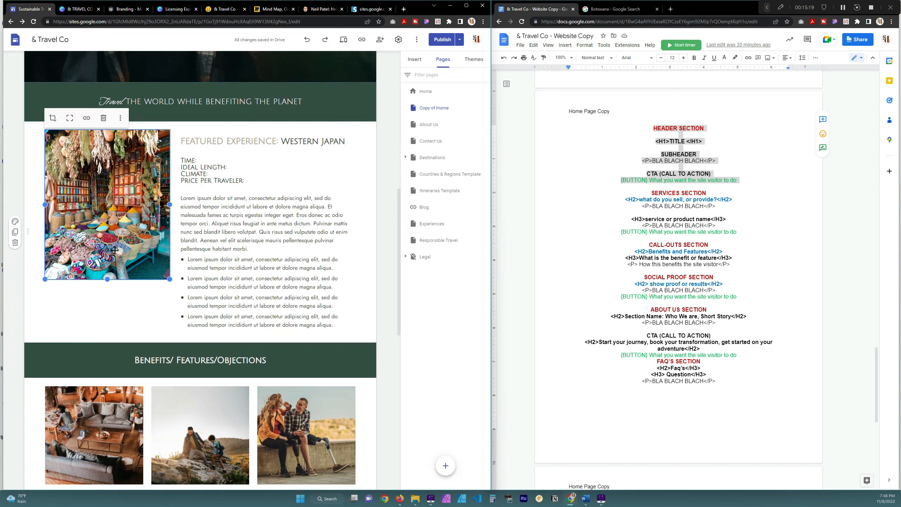
pyautogui.moveTo(109, 282); pyautogui.dragTo(103, 342)
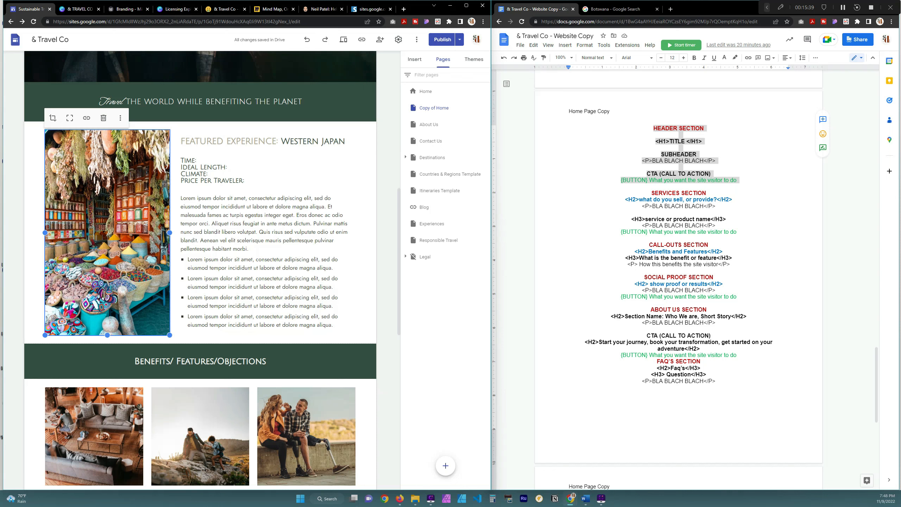
# Compare the copy outline's services and call-outs sections with the site's featured experience and benefits sections.
pyautogui.moveTo(651, 193); pyautogui.dragTo(741, 232)
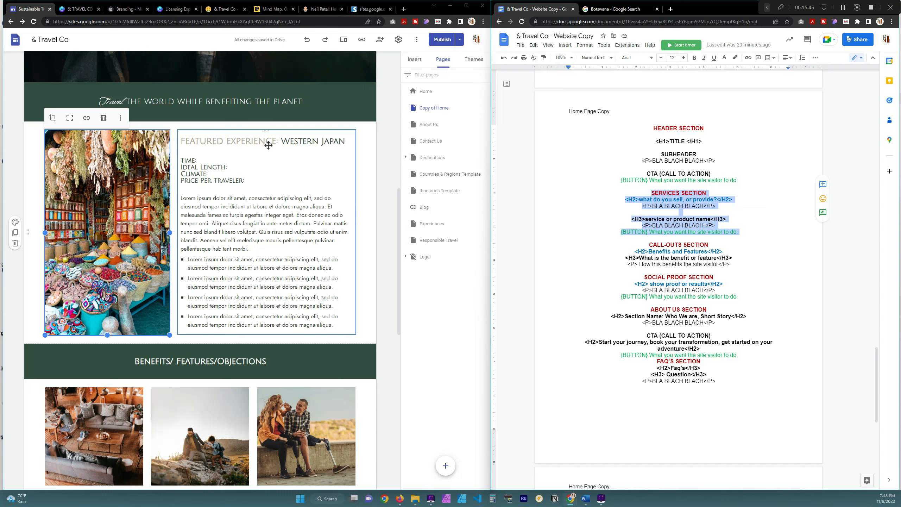
pyautogui.moveTo(190, 141); pyautogui.dragTo(345, 142)
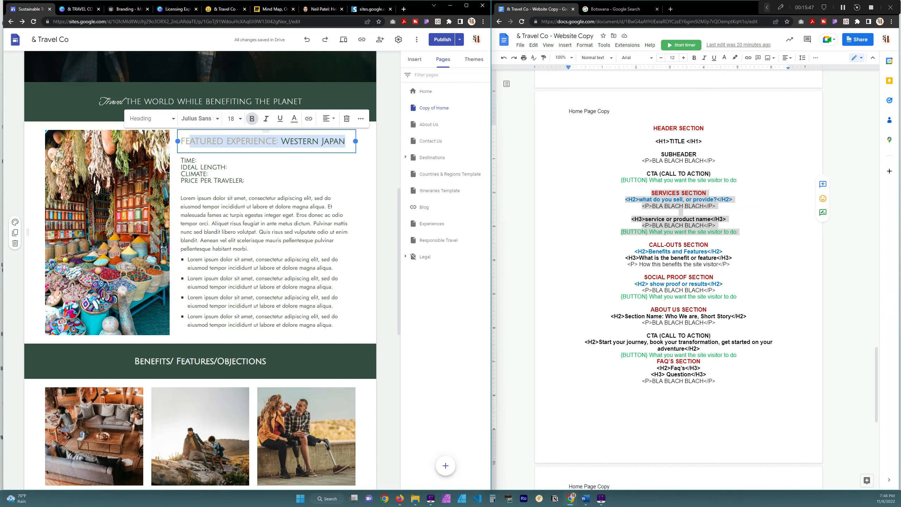
pyautogui.click(667, 200)
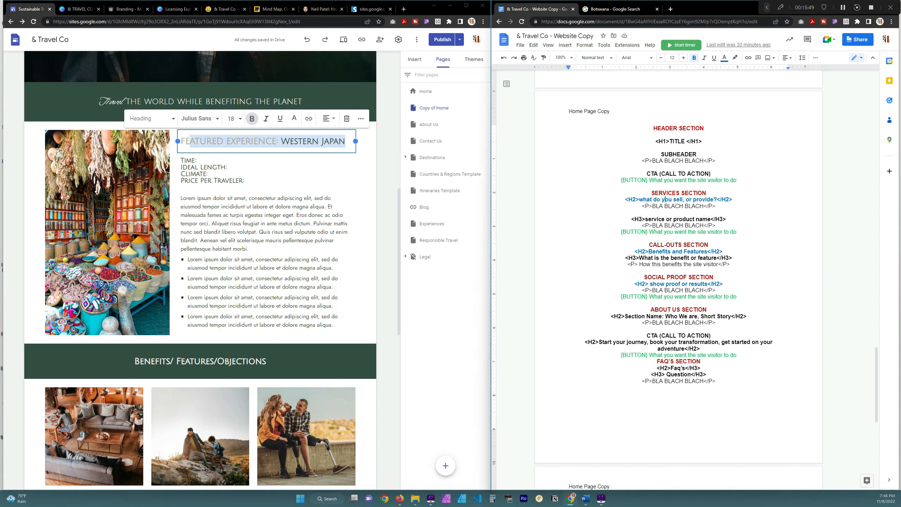
pyautogui.moveTo(625, 200); pyautogui.dragTo(726, 200)
pyautogui.click(625, 200)
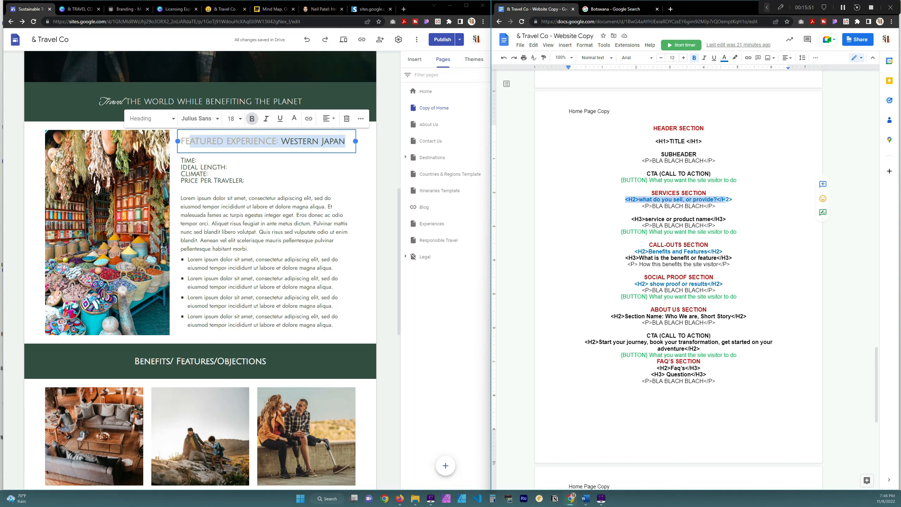
pyautogui.moveTo(645, 206); pyautogui.dragTo(718, 206)
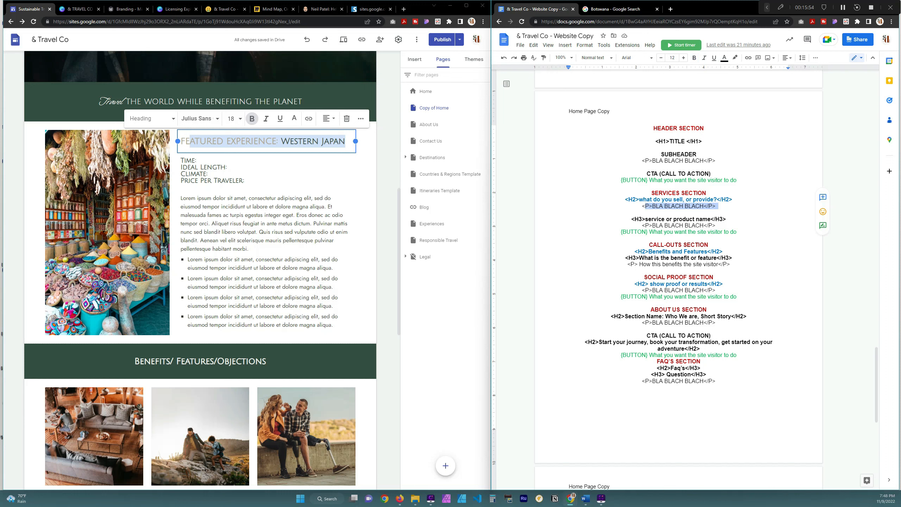
pyautogui.moveTo(634, 219); pyautogui.dragTo(721, 227)
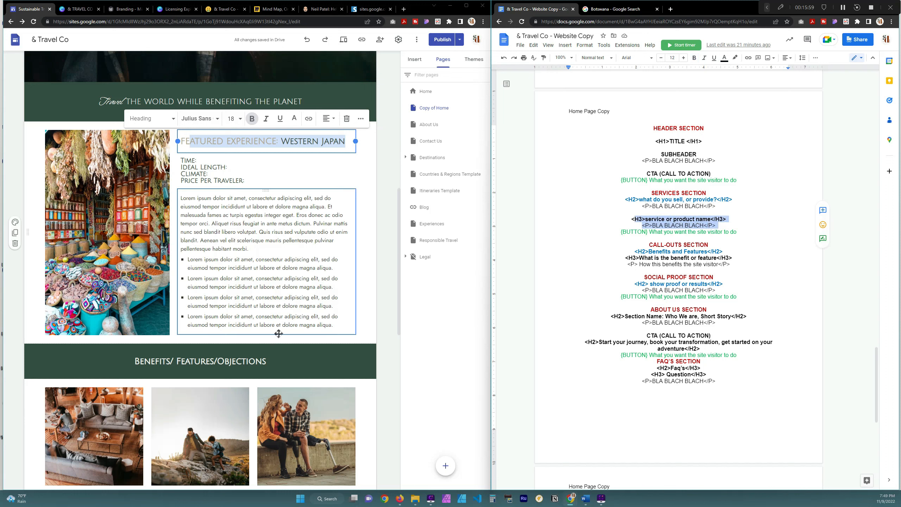
pyautogui.click(227, 167)
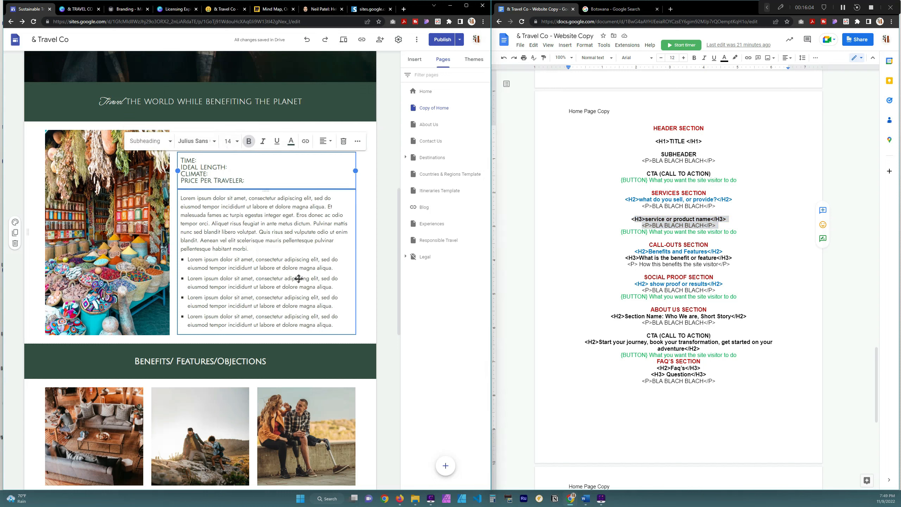
pyautogui.scroll(-5, 300, 245)
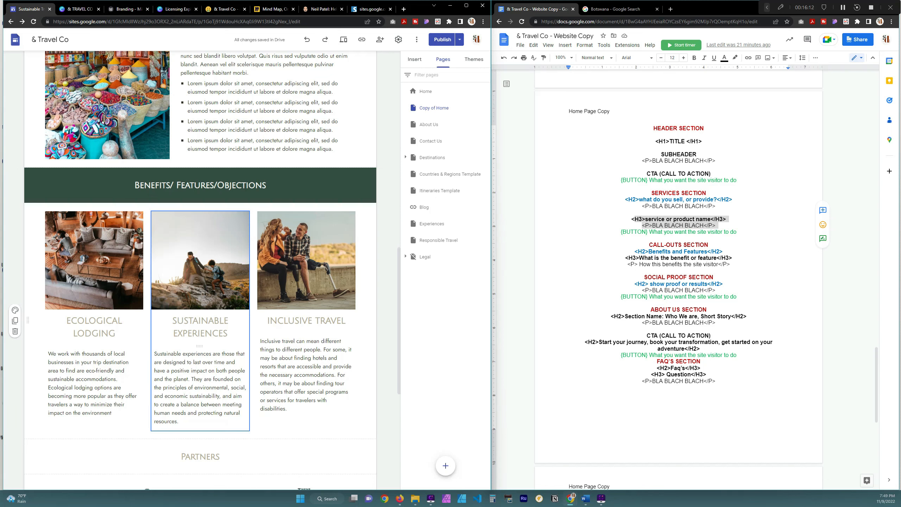
pyautogui.moveTo(650, 246); pyautogui.dragTo(723, 269)
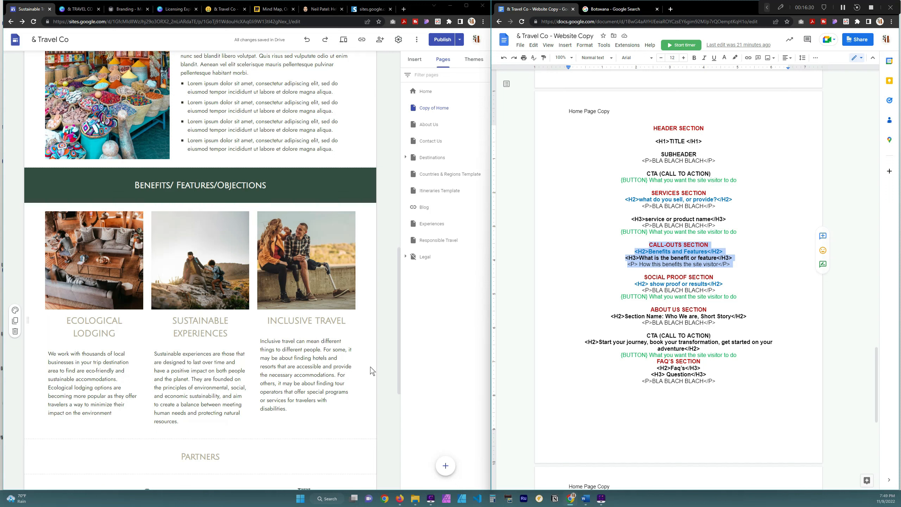
# Insert "you" before "eco-friendly" in the Ecological Lodging description.
pyautogui.click(52, 354)
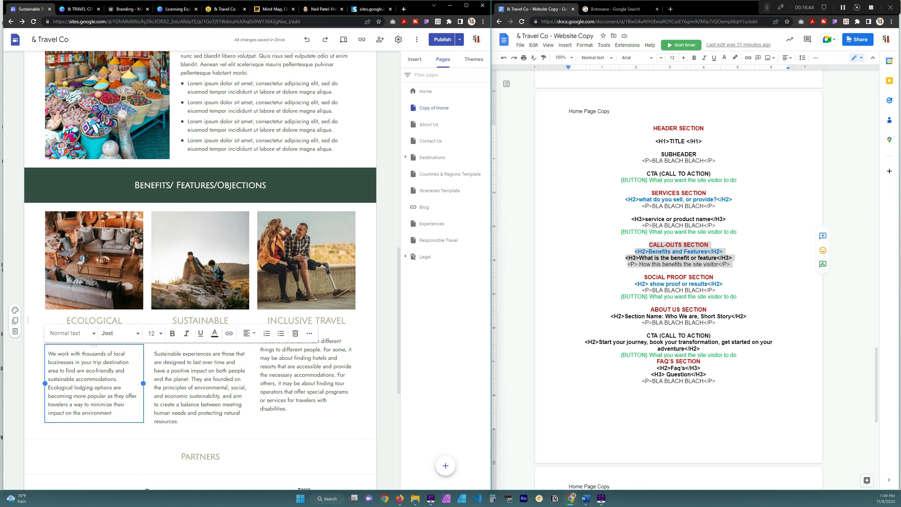
pyautogui.doubleClick(84, 371)
pyautogui.write('you')
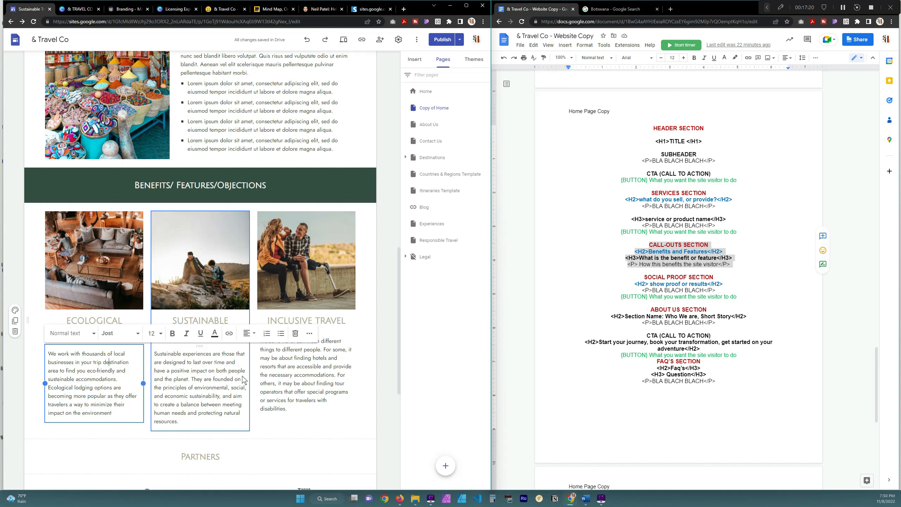
# Examine the headings and descriptions of the Sustainable Experiences and Inclusive Travel call-outs.
pyautogui.click(203, 380)
pyautogui.click(196, 321)
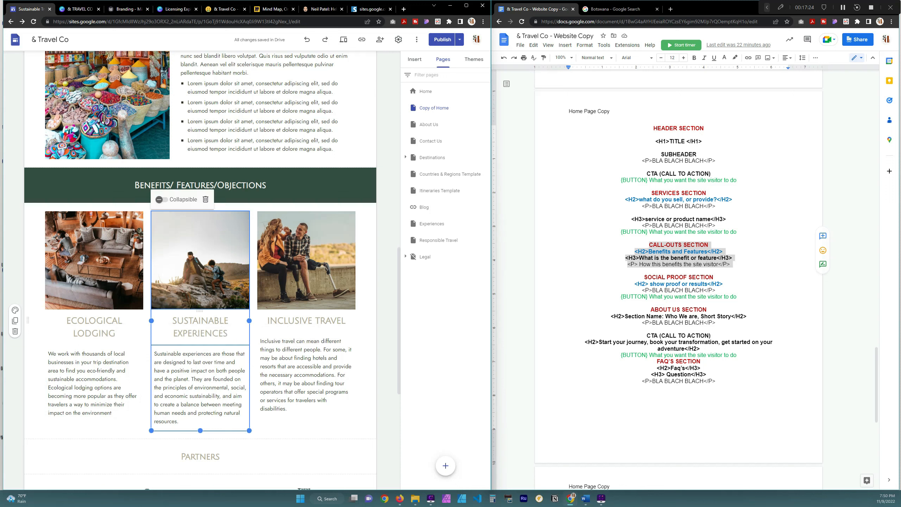
pyautogui.click(306, 321)
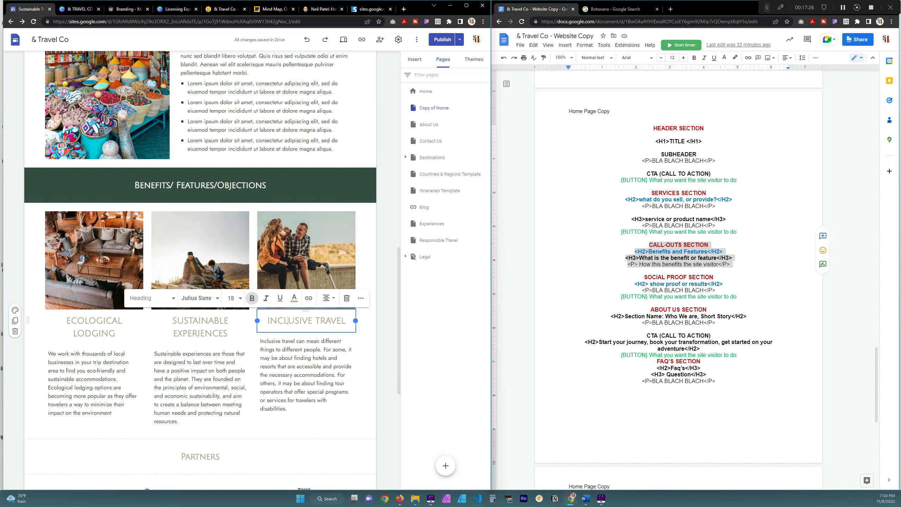
pyautogui.click(308, 366)
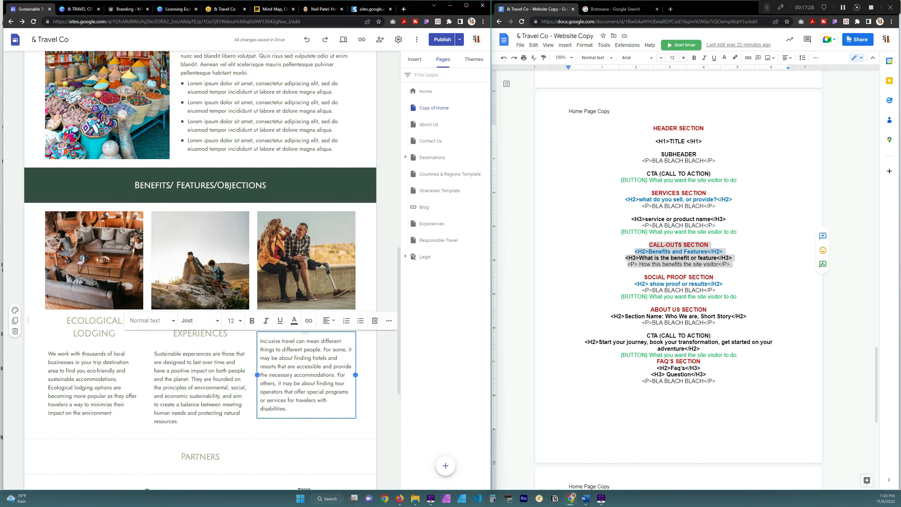
pyautogui.moveTo(299, 367); pyautogui.dragTo(328, 375)
# Compare the site's partner logos with the copy outline's social proof section and highlight that outline block.
pyautogui.scroll(-1, 275, 411)
pyautogui.scroll(-5, 275, 411)
pyautogui.click(306, 318)
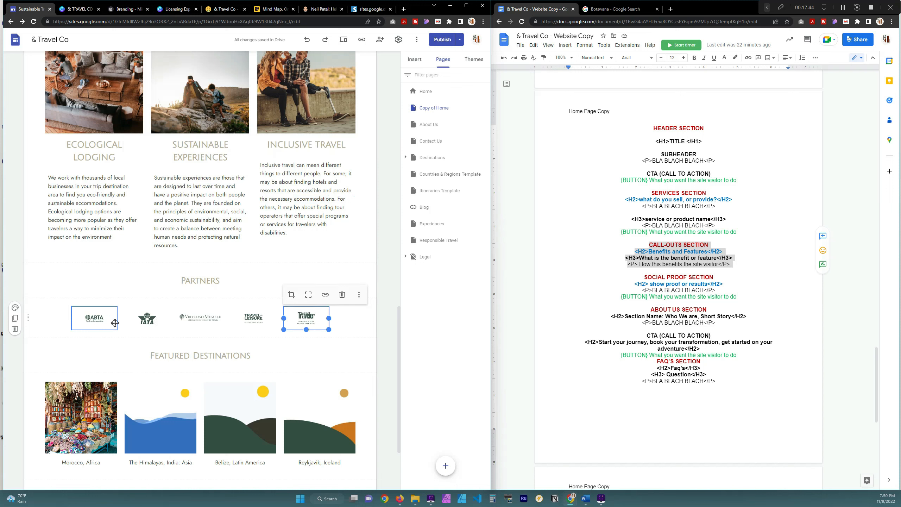
pyautogui.scroll(-2, 144, 326)
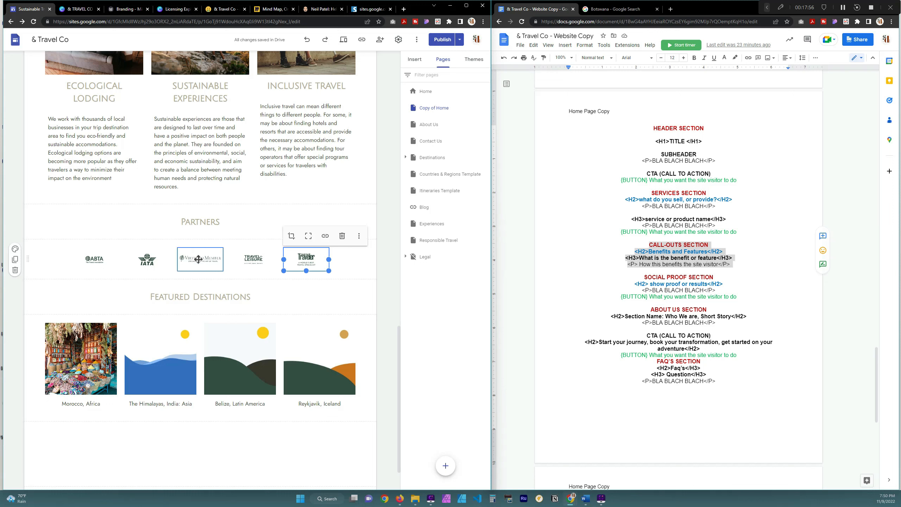
pyautogui.scroll(1, 135, 255)
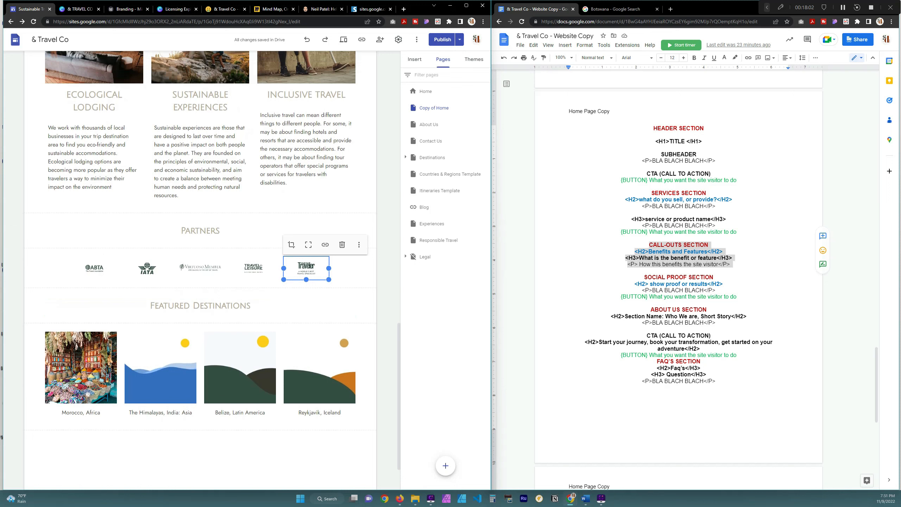
pyautogui.moveTo(644, 277); pyautogui.dragTo(739, 297)
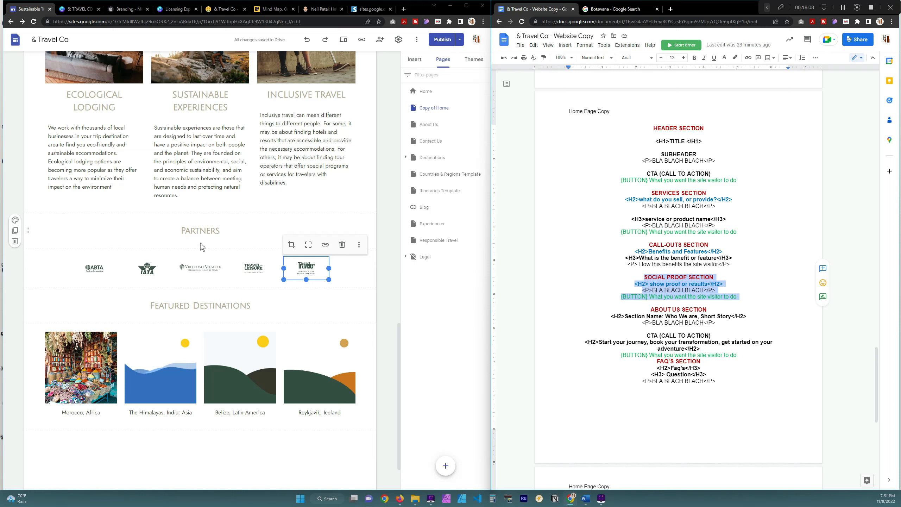
# Apply the tan background style to the Partners heading section.
pyautogui.click(159, 235)
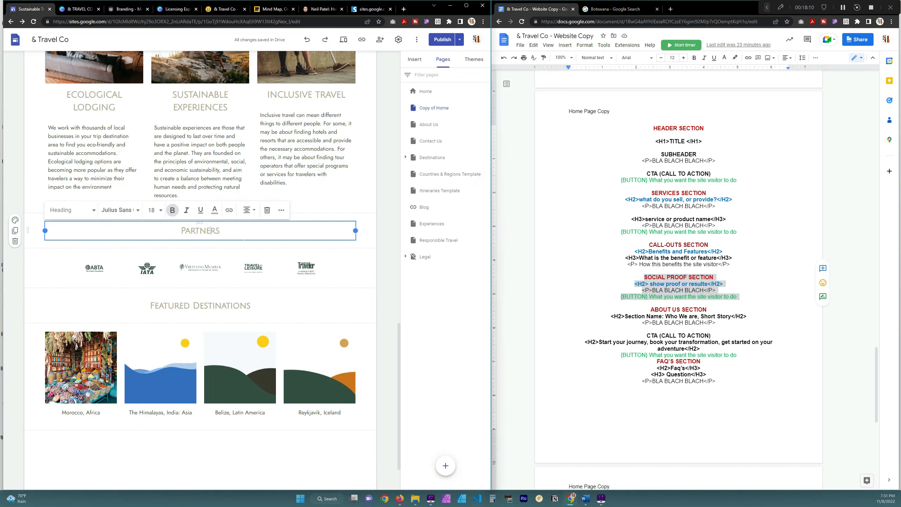
pyautogui.click(15, 219)
pyautogui.click(39, 269)
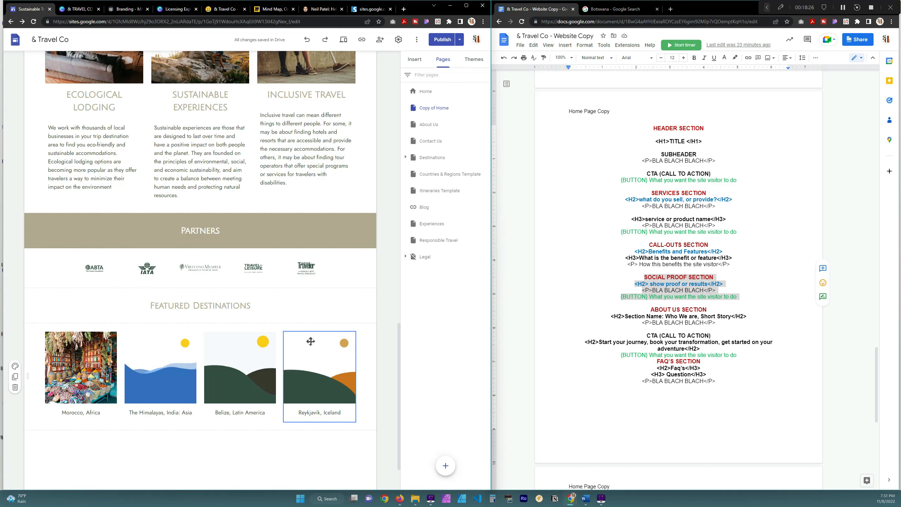
# Check the rest of the home page against the copy outline's About Us and call-to-action sections, highlighting each outline block.
pyautogui.scroll(-3, 795, 307)
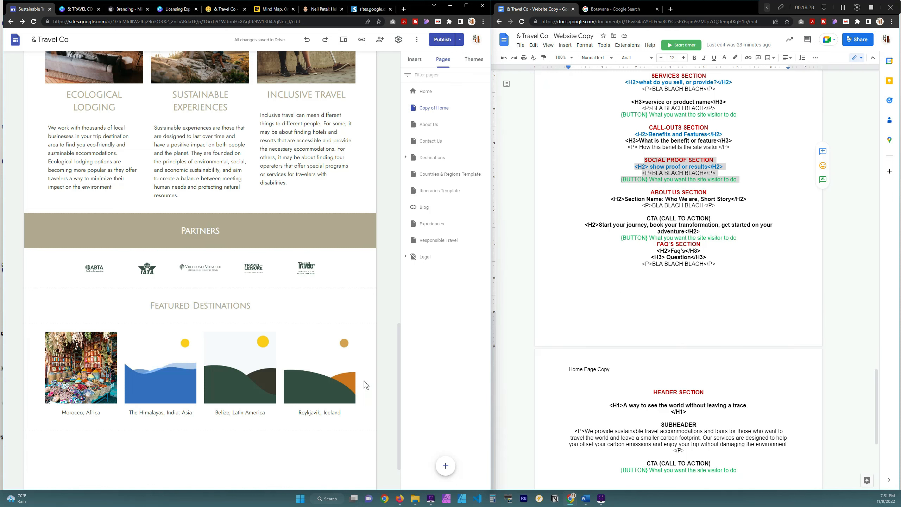
pyautogui.scroll(-2, 208, 331)
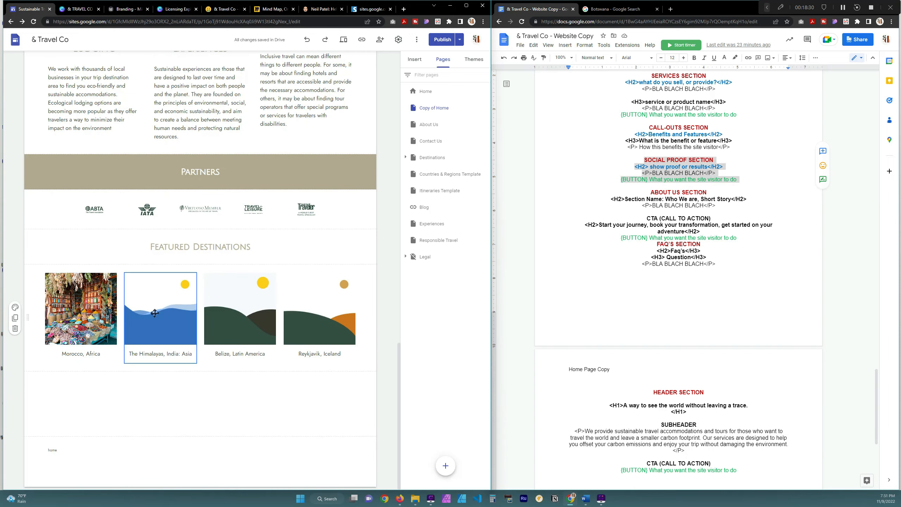
pyautogui.scroll(10, 243, 330)
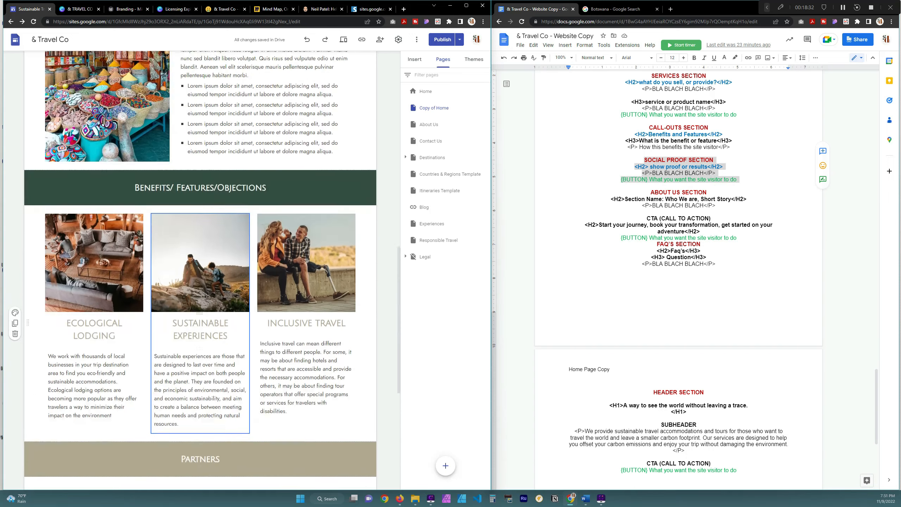
pyautogui.scroll(-3, 243, 316)
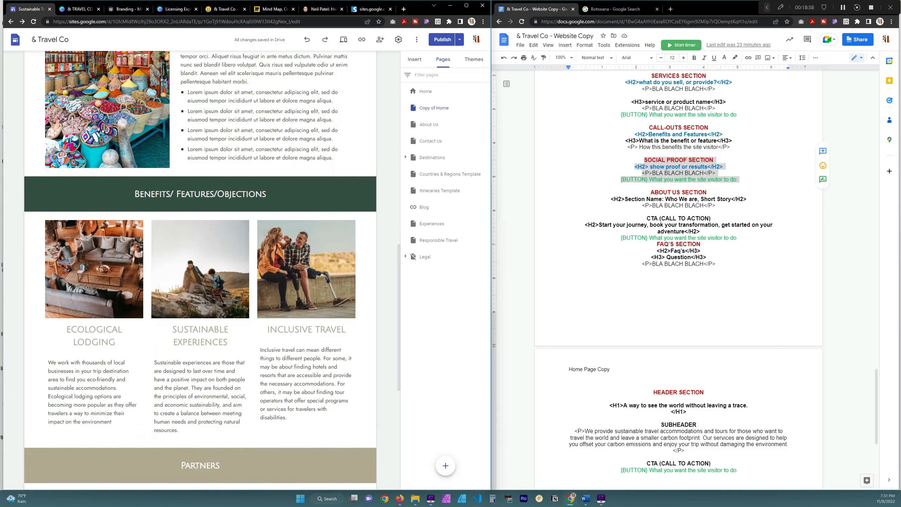
pyautogui.moveTo(651, 193); pyautogui.dragTo(717, 206)
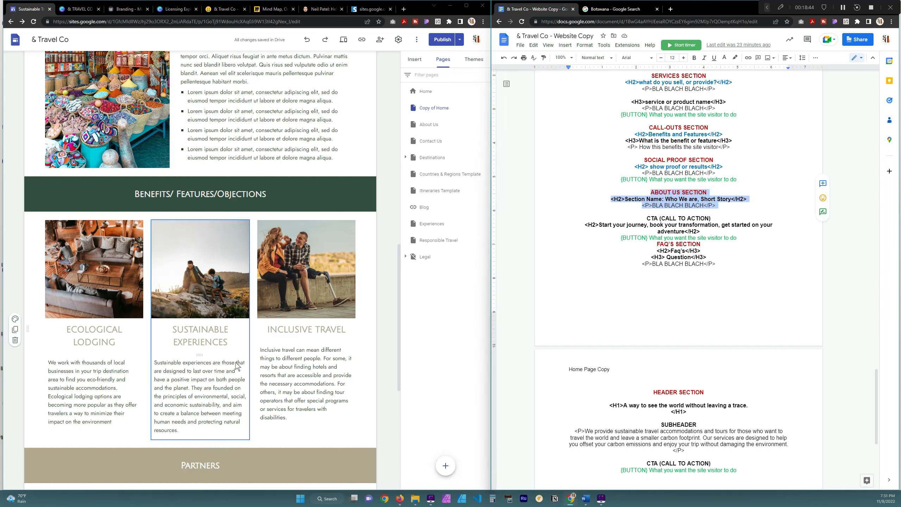
pyautogui.scroll(3, 374, 138)
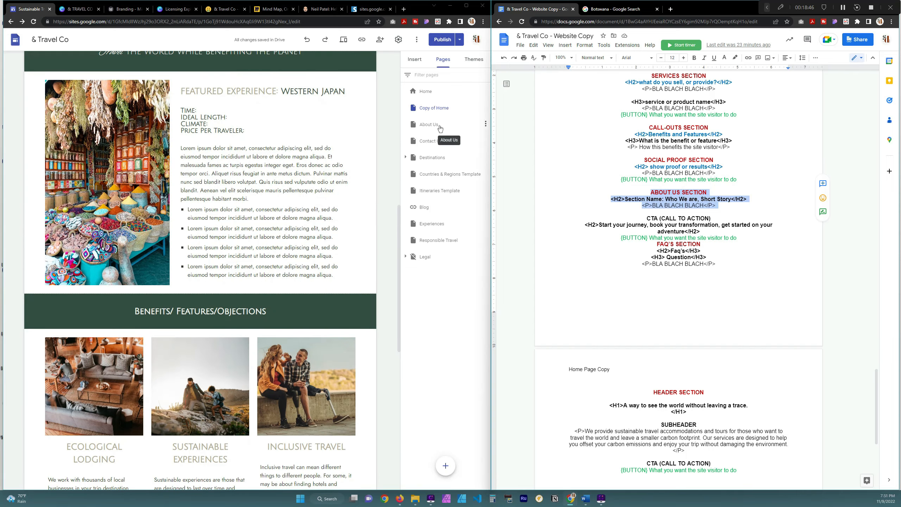
pyautogui.scroll(-7, 299, 289)
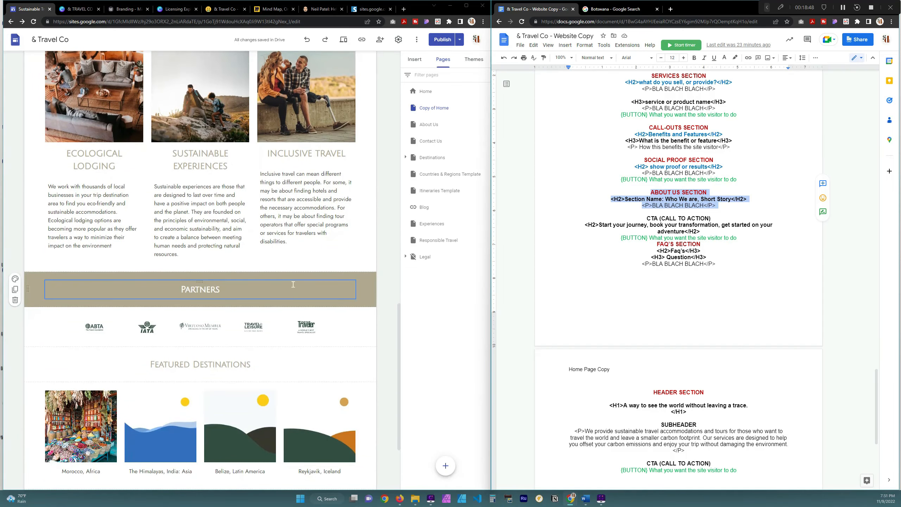
pyautogui.scroll(-3, 221, 264)
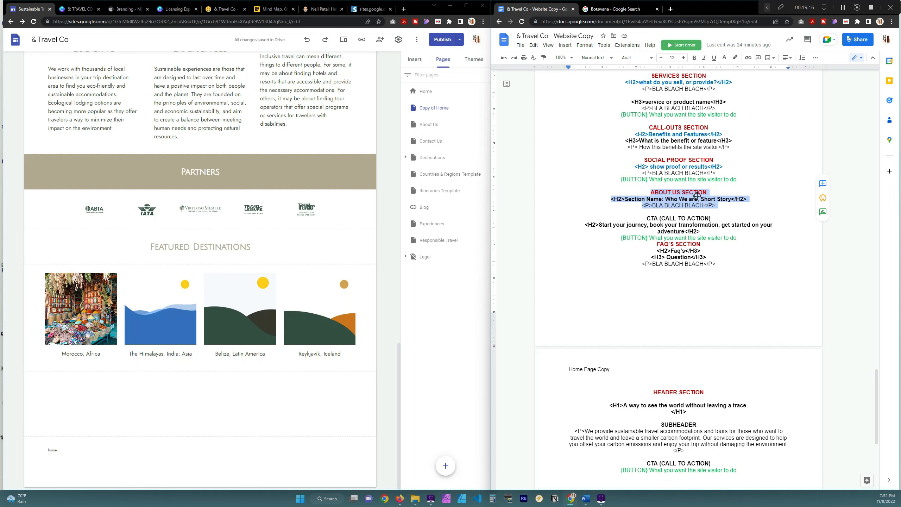
pyautogui.moveTo(647, 218); pyautogui.dragTo(701, 231)
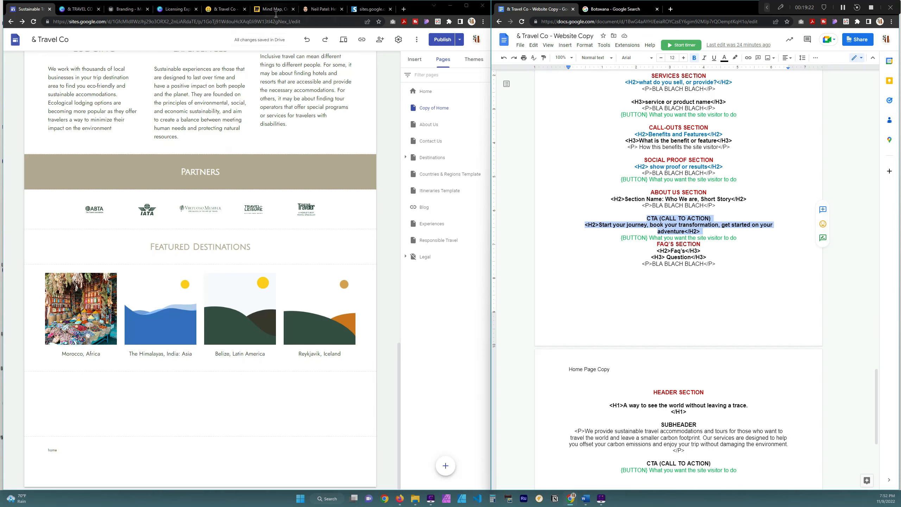
# Switch to the Miro mind map to examine the End Results branches, glance at the SEO check report, and return to the site editor.
pyautogui.click(273, 9)
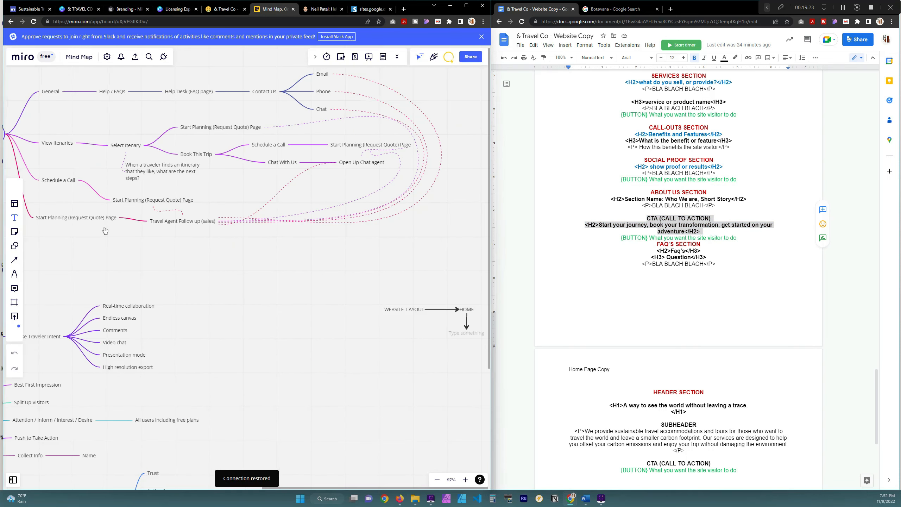
pyautogui.moveTo(267, 246); pyautogui.dragTo(68, 212)
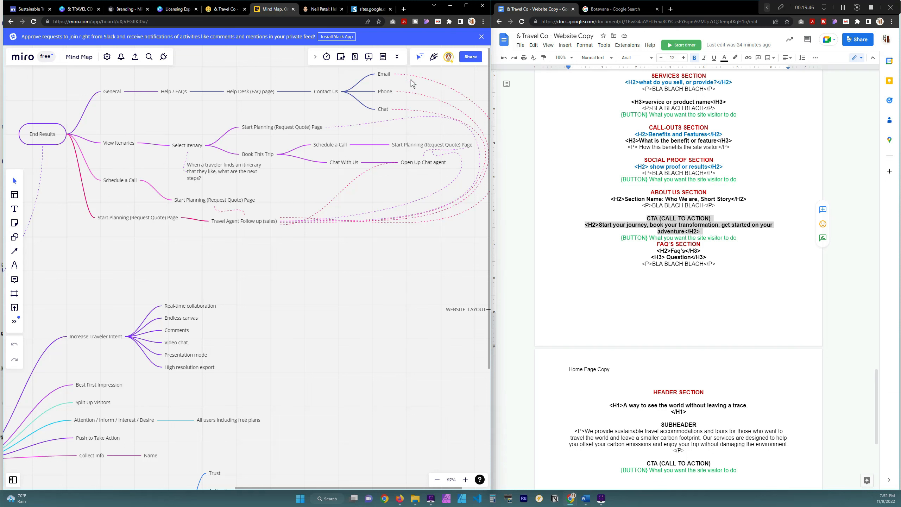
pyautogui.click(371, 9)
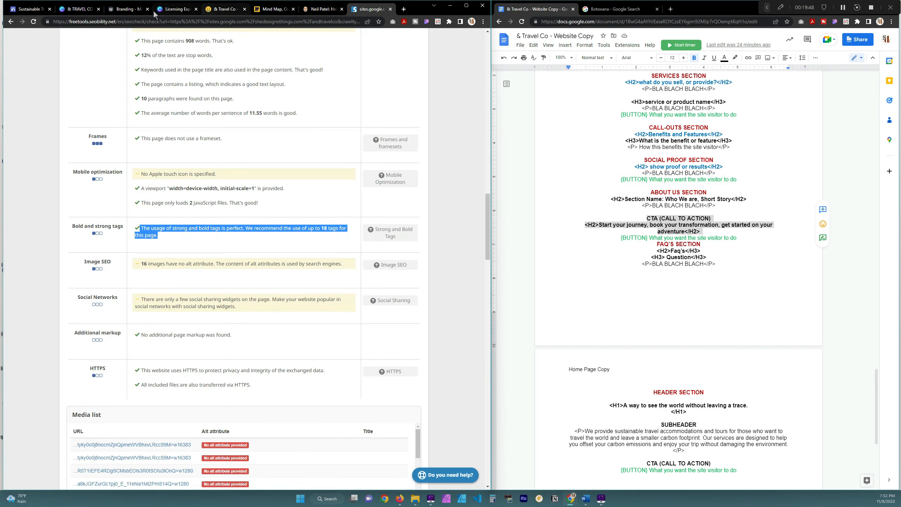
pyautogui.click(30, 9)
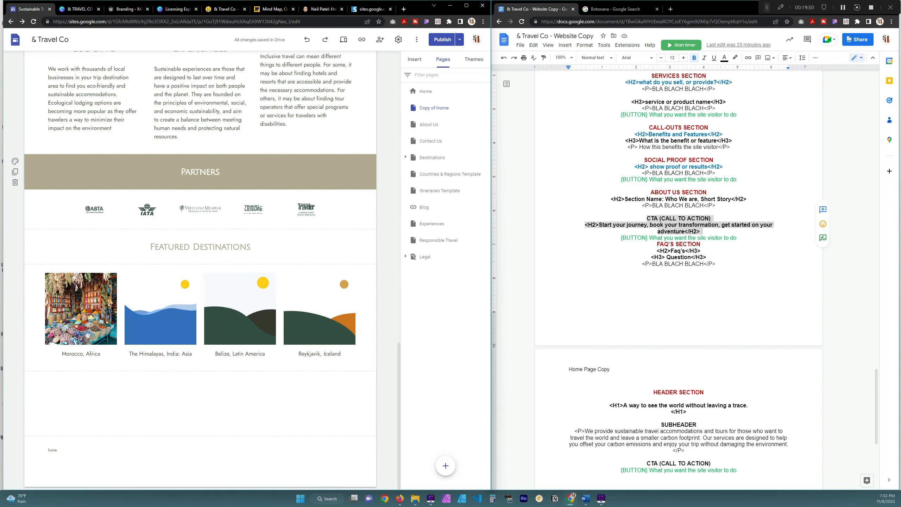
# Highlight the FAQ's section block in the copy outline and compare it with the end of the home page.
pyautogui.click(632, 238)
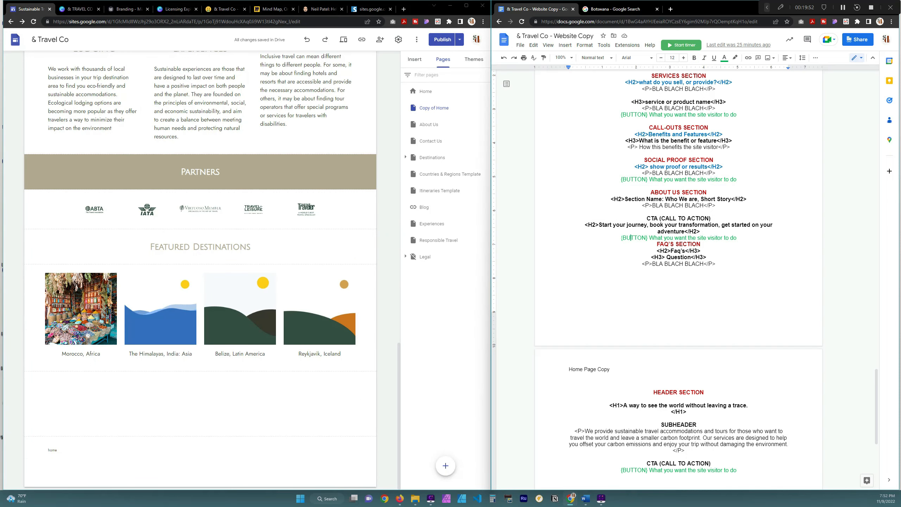
pyautogui.moveTo(657, 244); pyautogui.dragTo(571, 270)
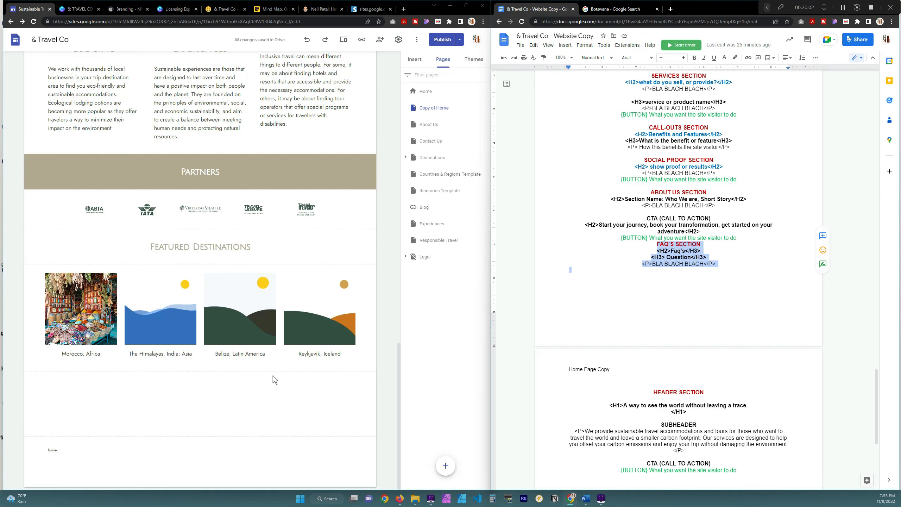
pyautogui.scroll(-2, 679, 281)
pyautogui.hotkey('alt', 'Tab')
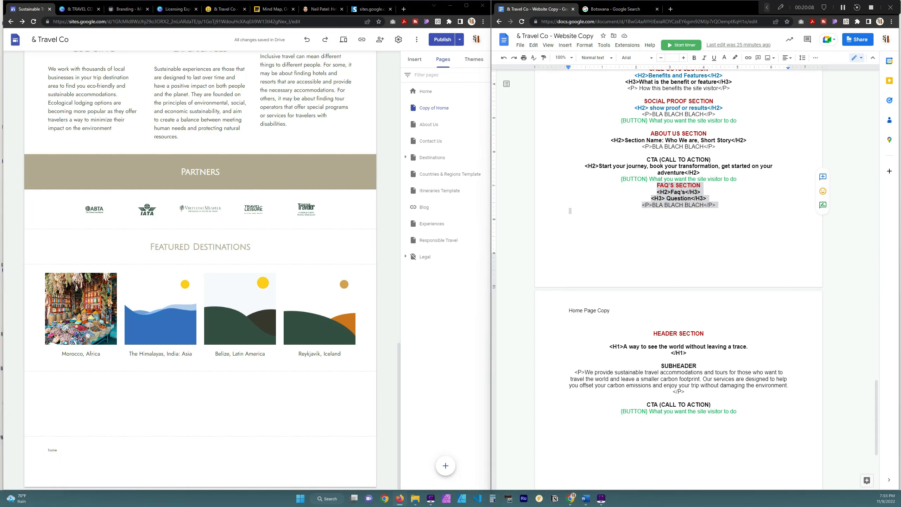
pyautogui.hotkey('alt', 'Tab')
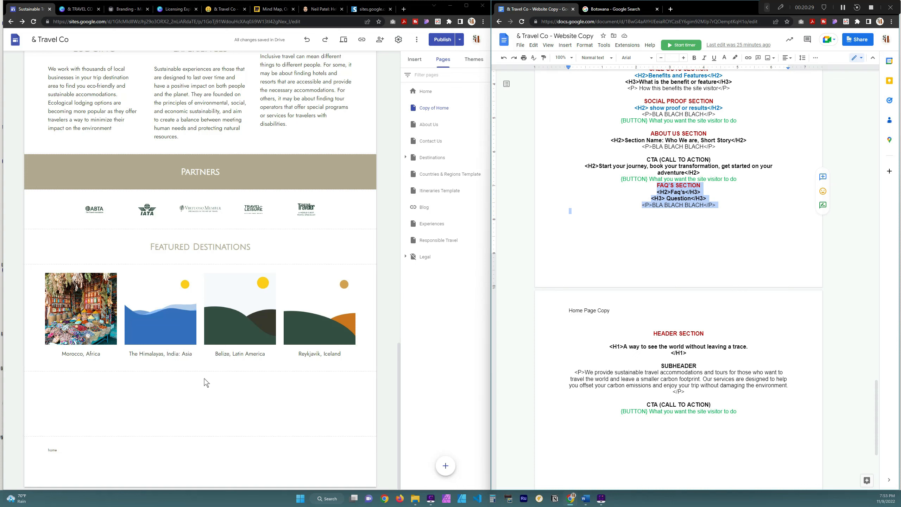
# Widen the website copy document's window beside the site editor and review the document through to the full home page section outline.
pyautogui.scroll(15, 365, 335)
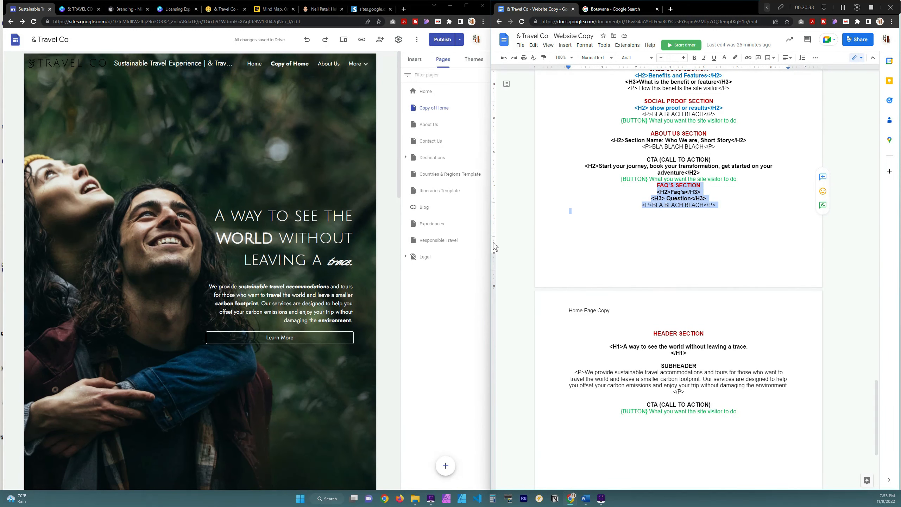
pyautogui.moveTo(494, 242); pyautogui.dragTo(450, 230)
pyautogui.scroll(20, 657, 277)
pyautogui.scroll(-20, 657, 277)
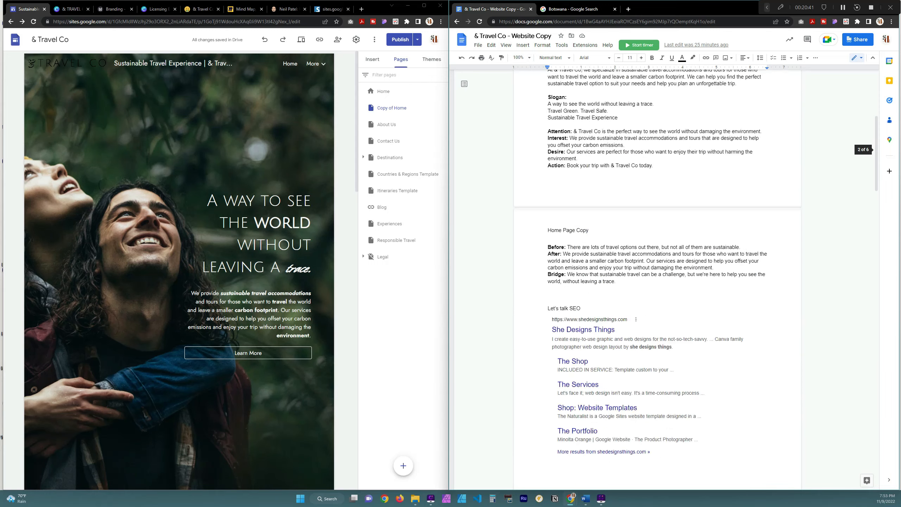
pyautogui.scroll(-20, 549, 153)
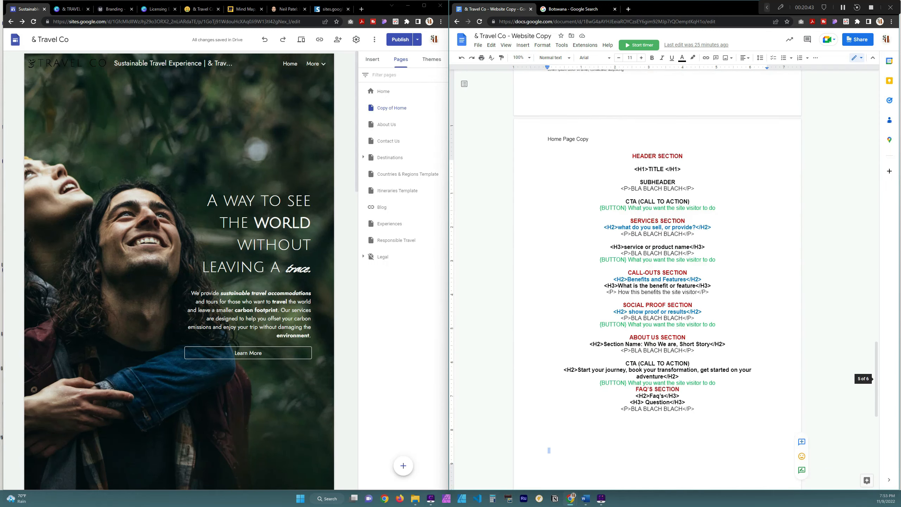
pyautogui.scroll(3, 658, 248)
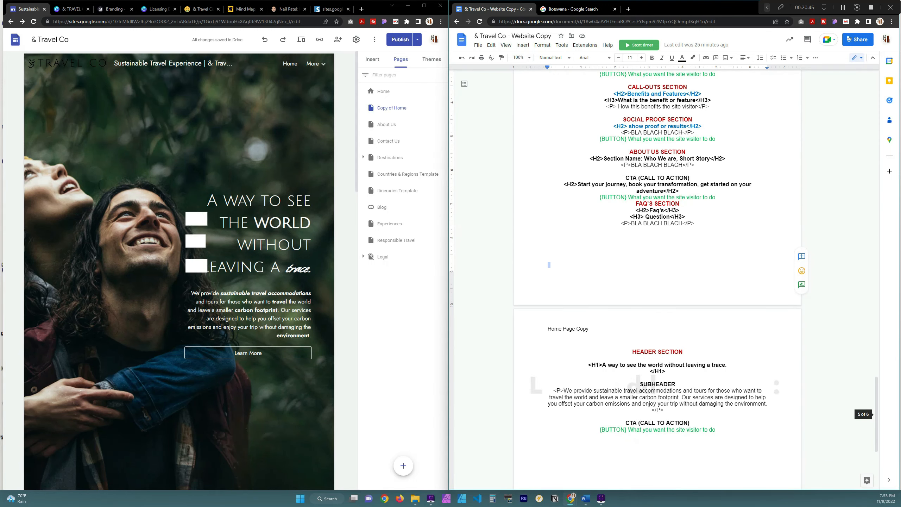
pyautogui.scroll(3, 658, 249)
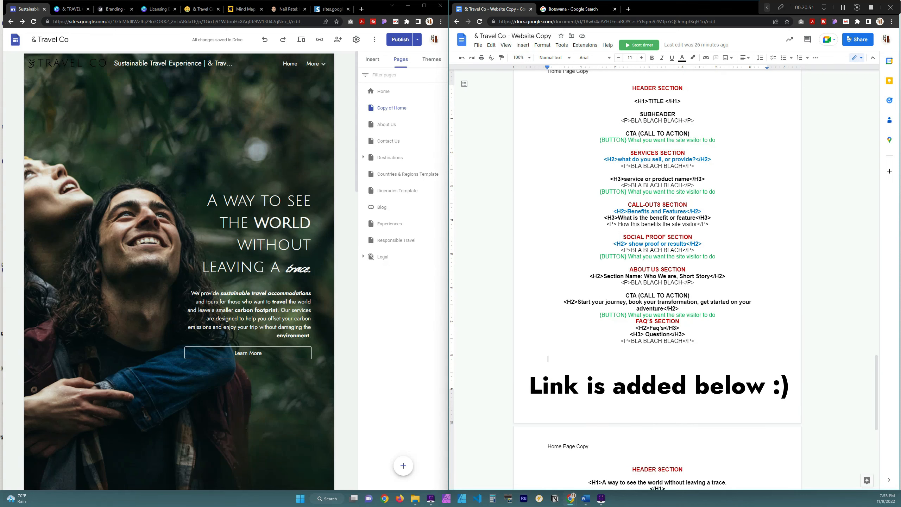
pyautogui.scroll(-3, 658, 249)
pyautogui.scroll(5, 658, 248)
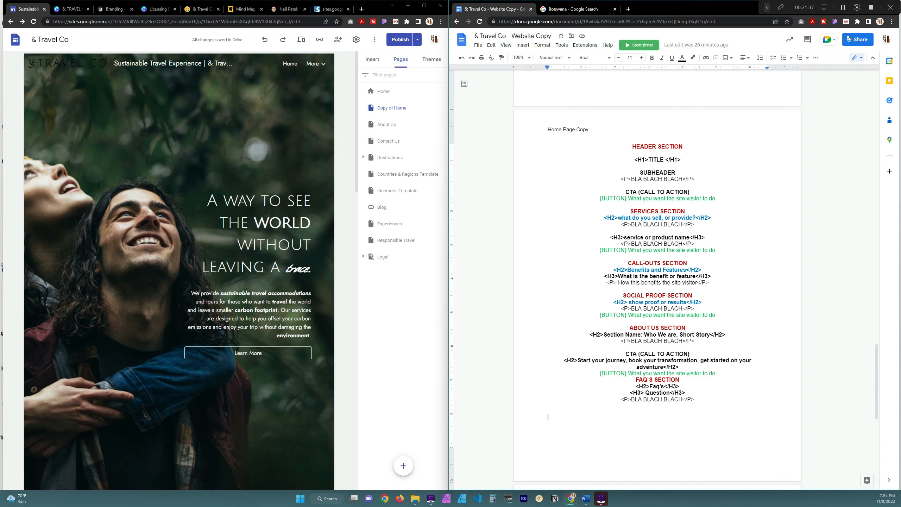
# Review the home page from the hero header through the benefits, Partners and Featured Destinations sections against the copy outline.
pyautogui.scroll(-8, 284, 278)
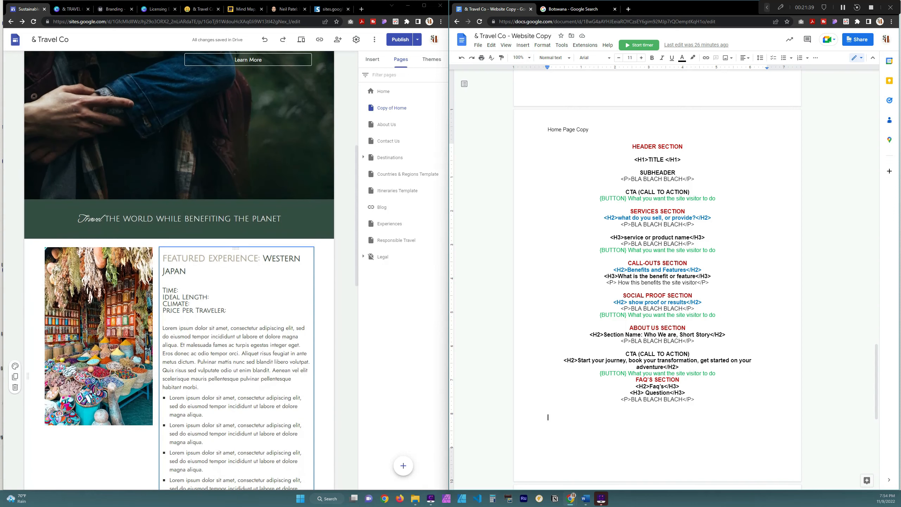
pyautogui.scroll(-6, 243, 267)
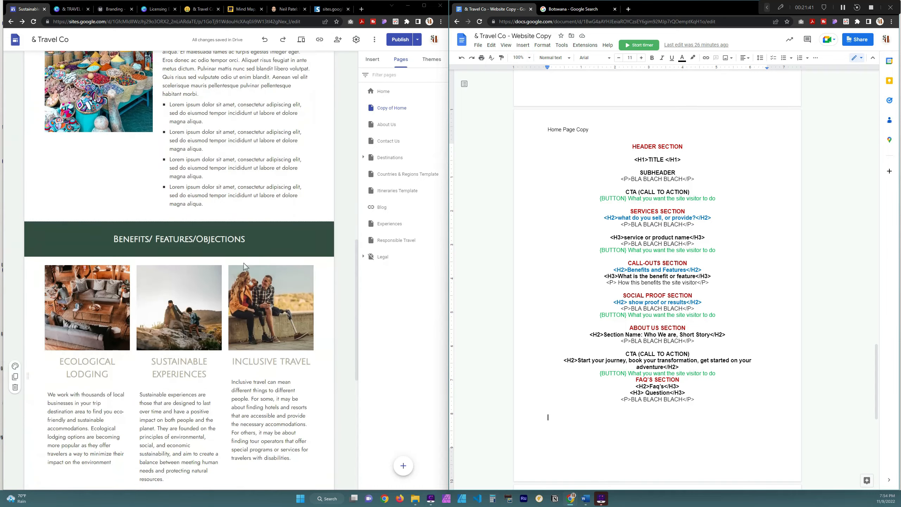
pyautogui.scroll(-5, 243, 267)
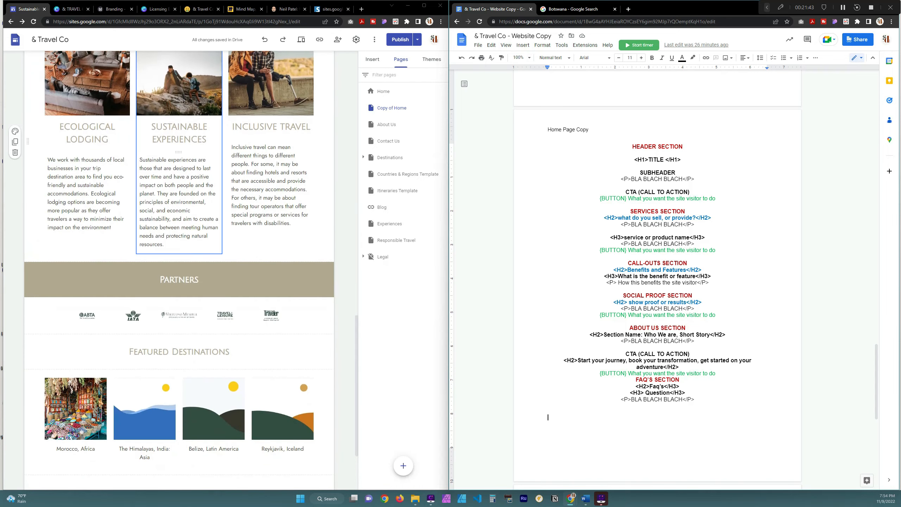
pyautogui.scroll(6, 155, 268)
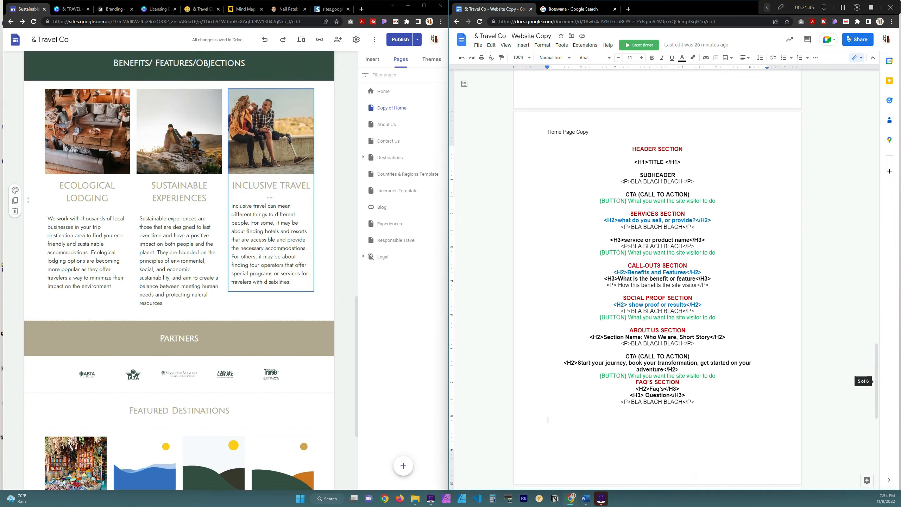
pyautogui.scroll(10, 277, 285)
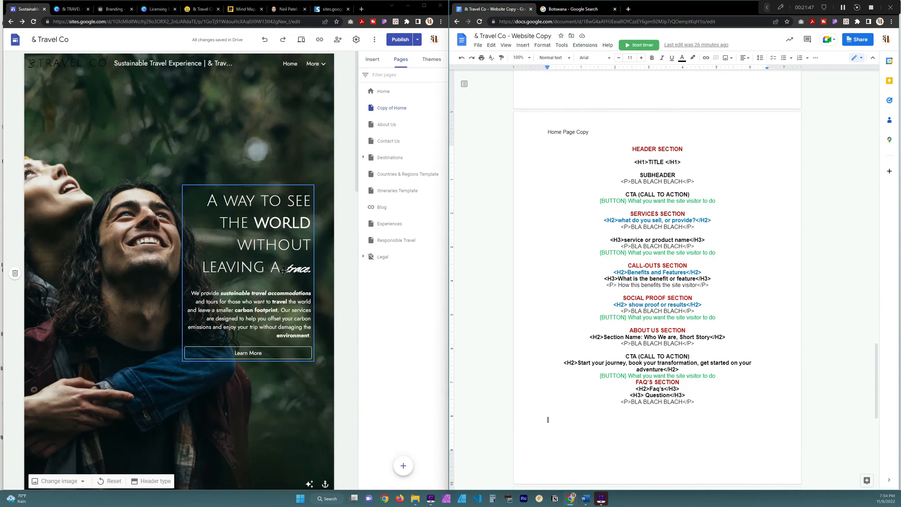